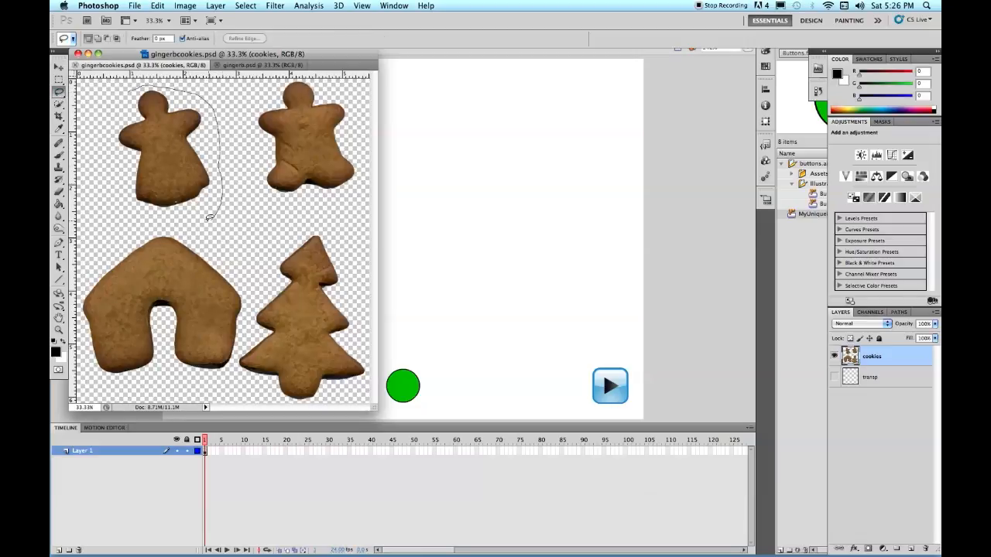
Lasso the girl-shaped cookie and nudge it upward with the Move tool so the selection shrinks to its outline.
left_click_drag(164, 217, 111, 170)
left_click_drag(118, 101, 121, 98)
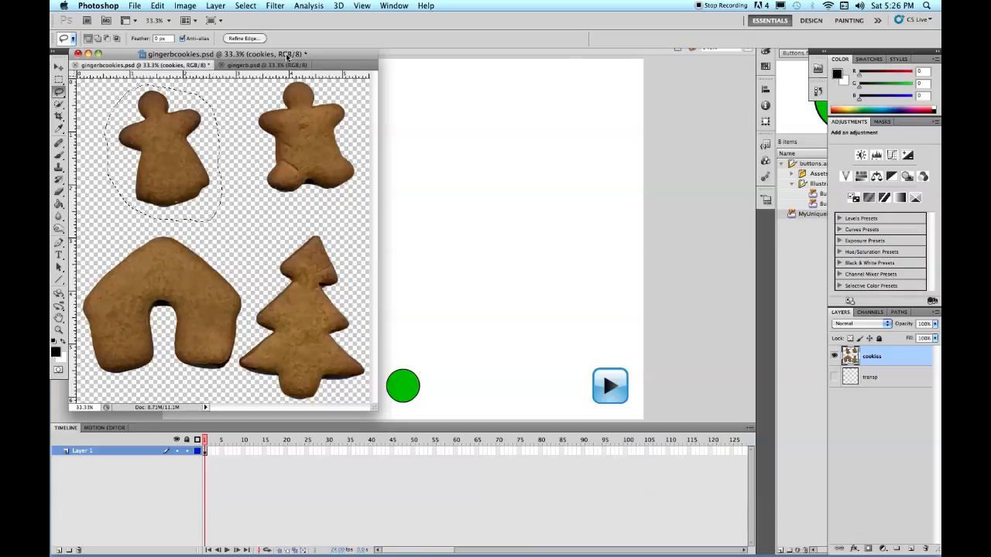
key("v")
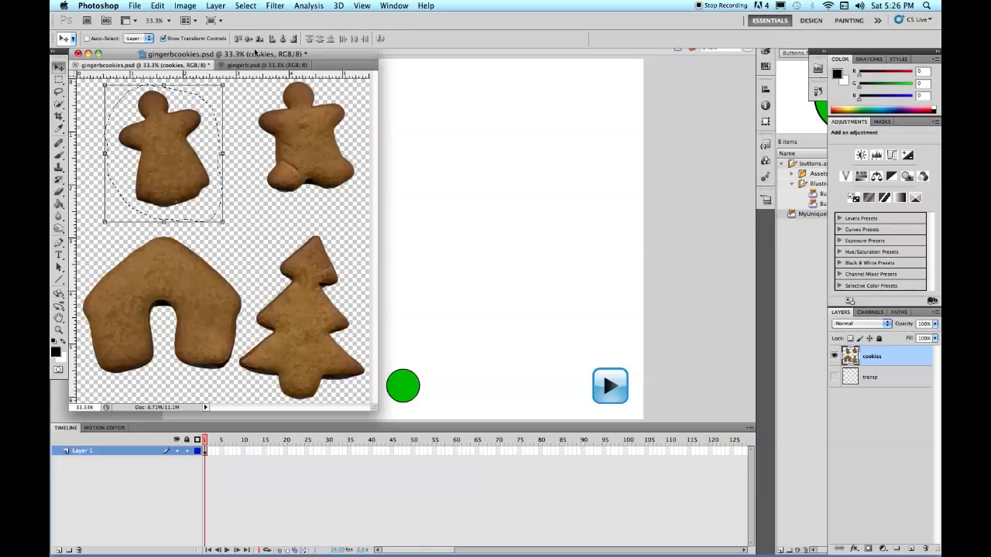
key("Up")
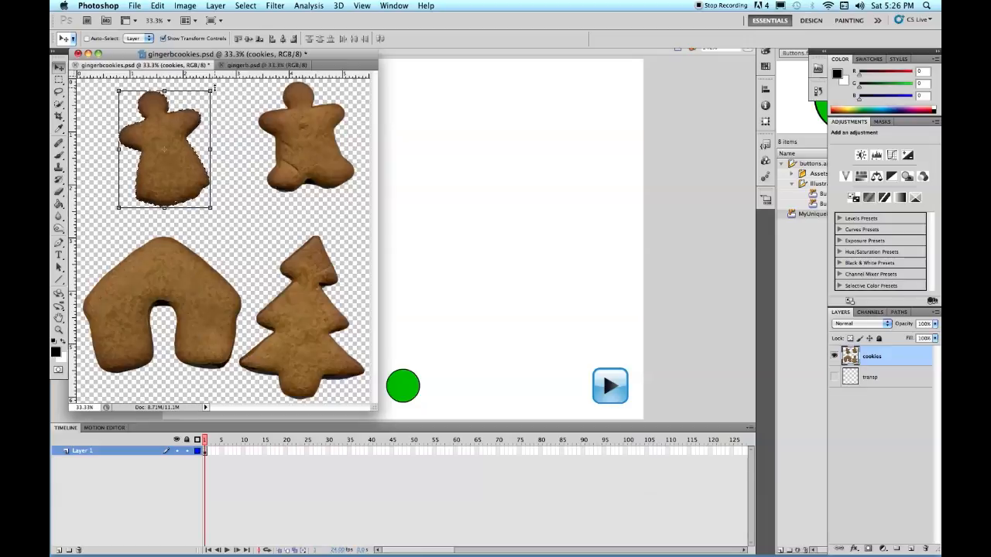
Rotate the selected girl cookie clockwise by about 12.8 degrees so it stands upright, and apply the transformation.
left_click_drag(222, 94, 224, 102)
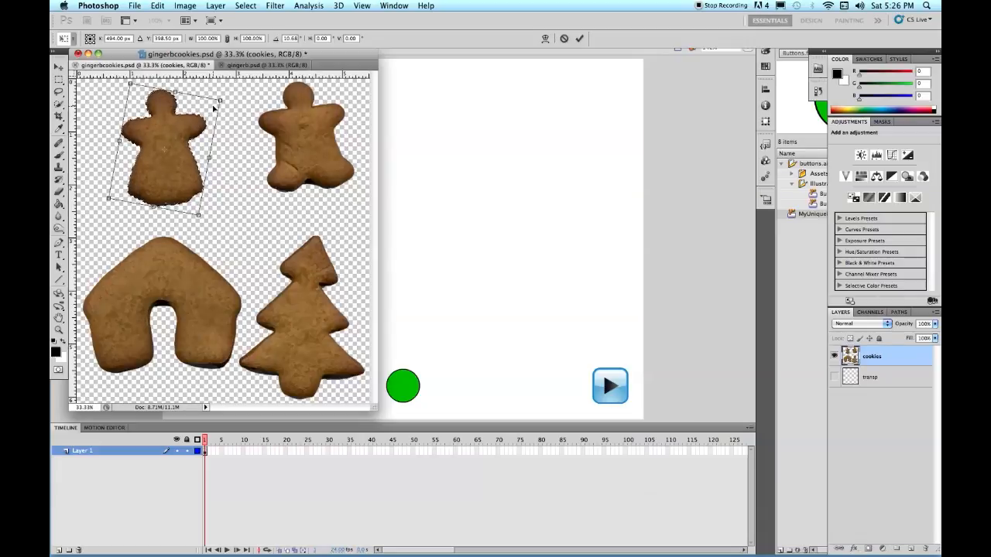
left_click_drag(221, 99, 225, 102)
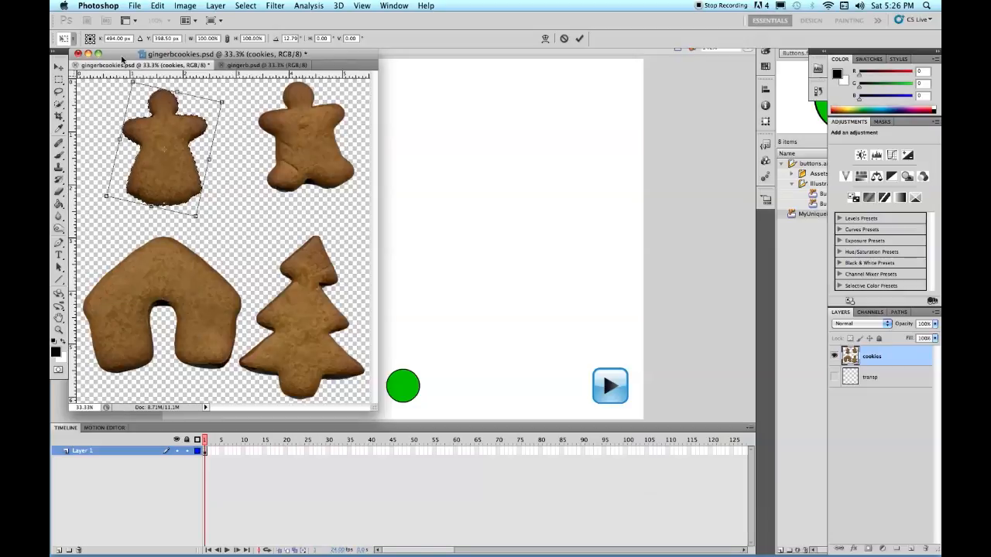
left_click(157, 6)
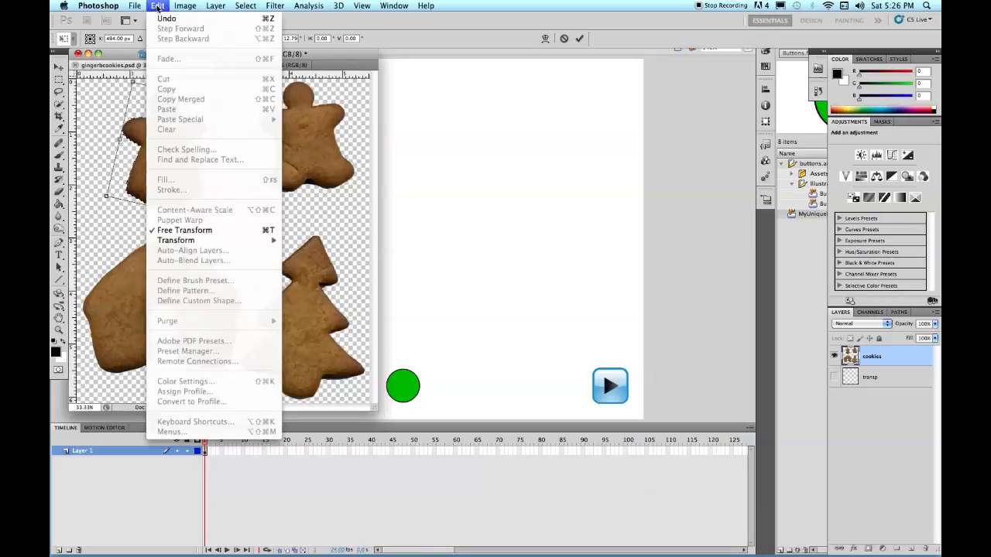
left_click(157, 7)
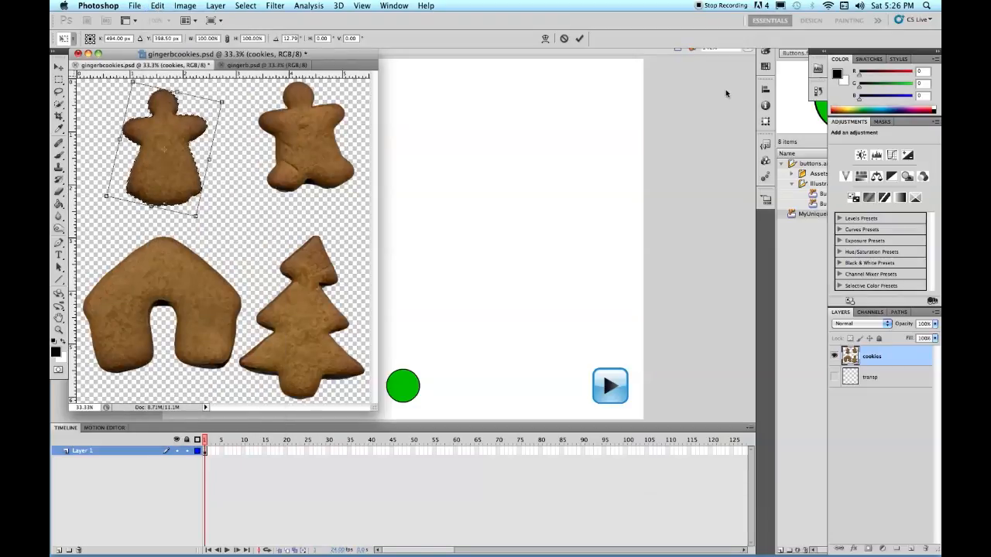
left_click(582, 39)
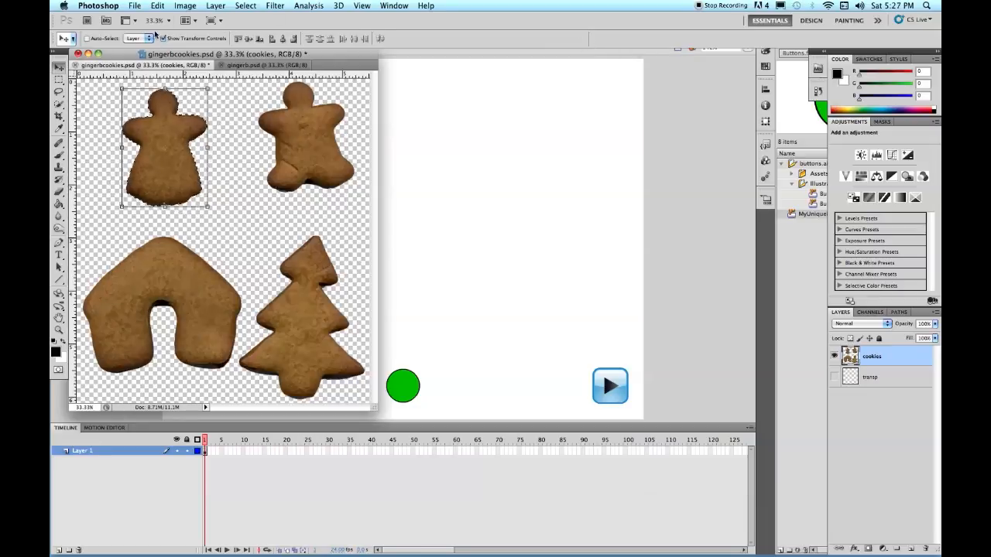
Copy the girl cookie and paste it into a new transparent 650 x 825 pixel document named gingergirl.
left_click(158, 6)
left_click(166, 89)
left_click(134, 6)
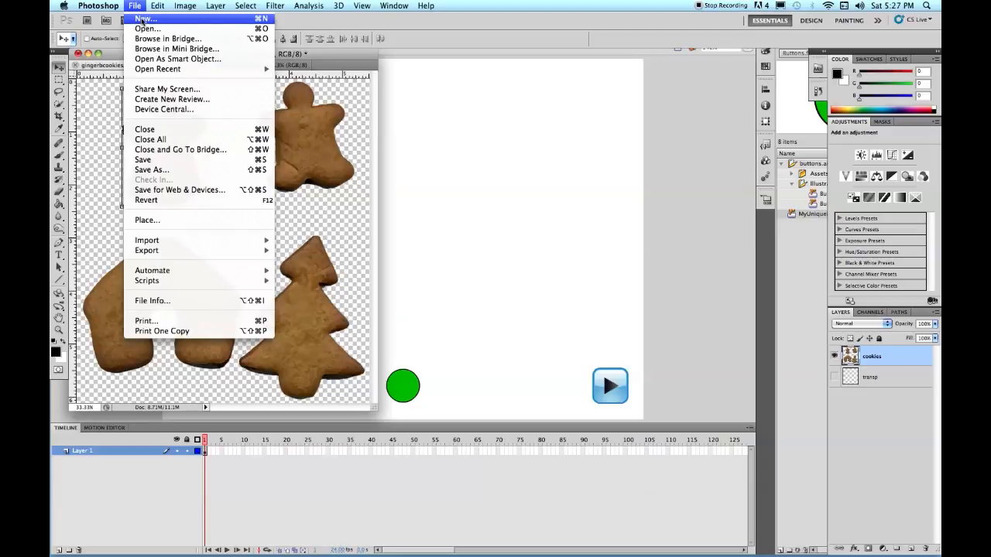
left_click(141, 22)
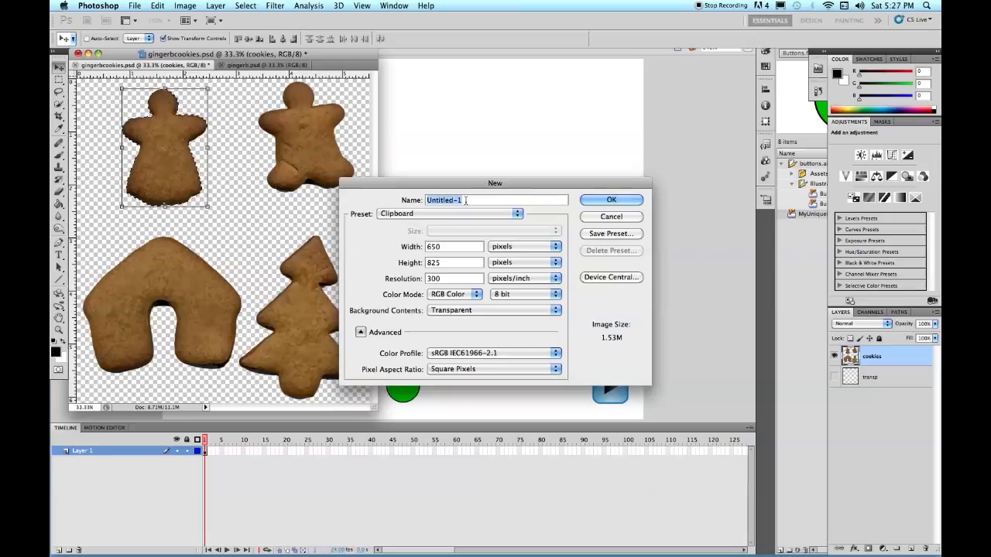
type("gingergirl")
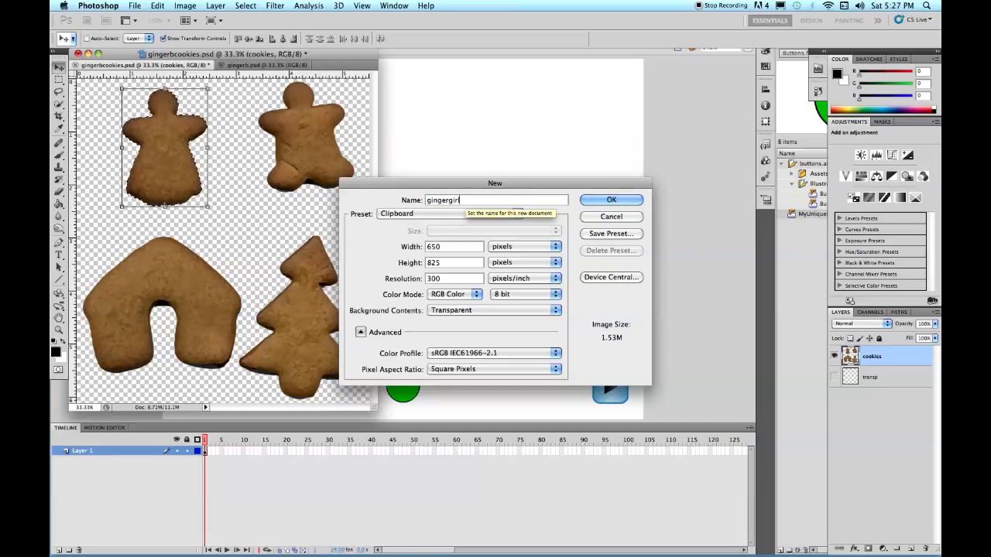
left_click(610, 199)
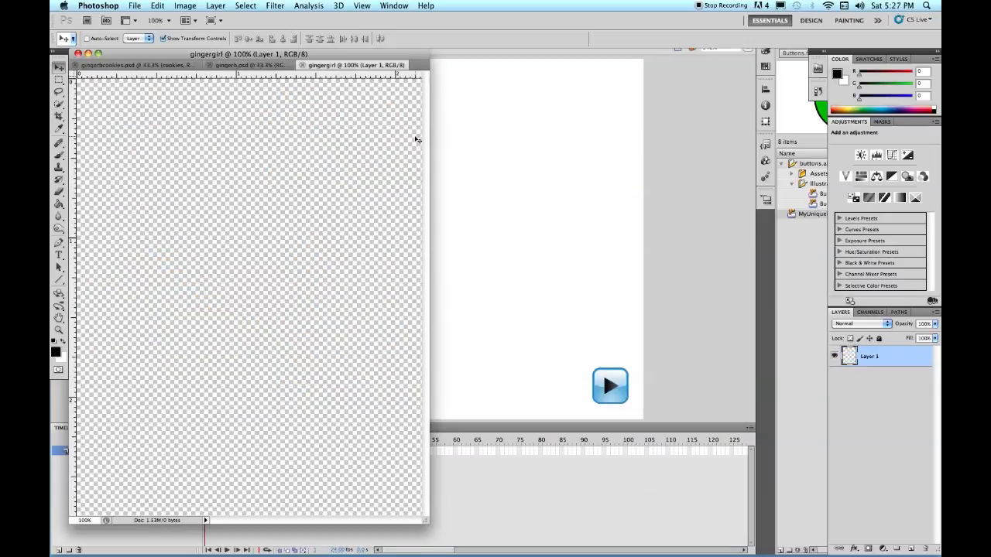
key("super+v")
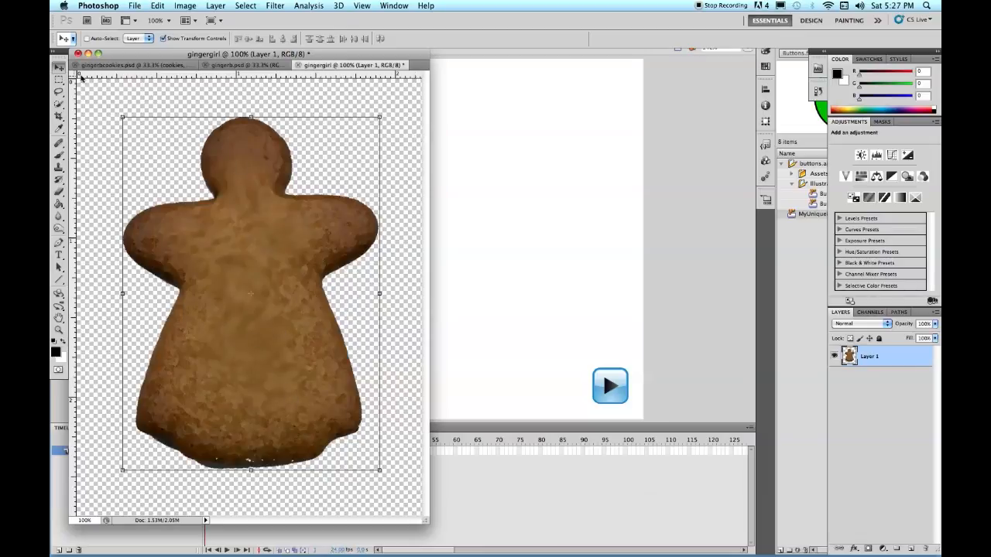
Apply the Cutout filter to the cookie with a raised Number of Levels, Edge Simplicity 4 and Edge Fidelity 2.
left_click(275, 6)
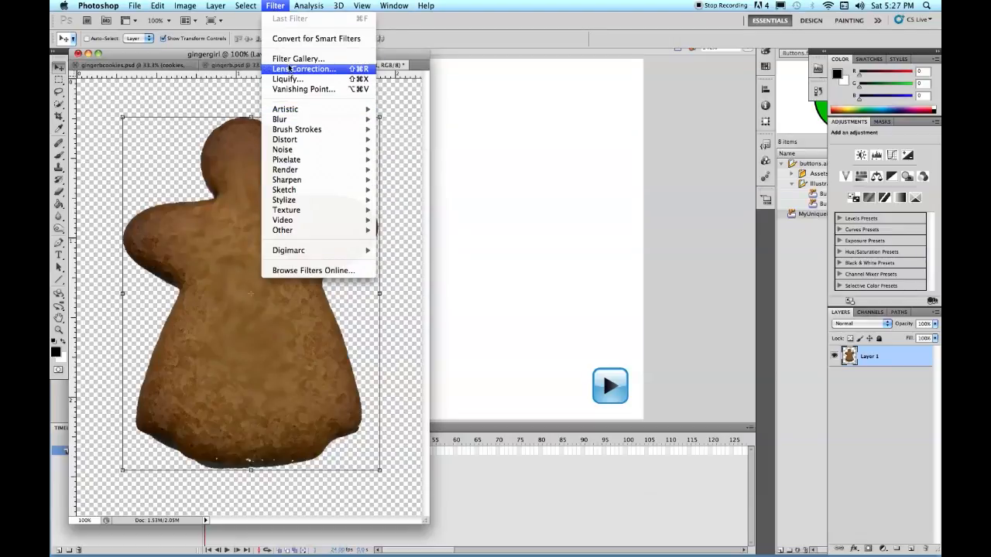
left_click(286, 60)
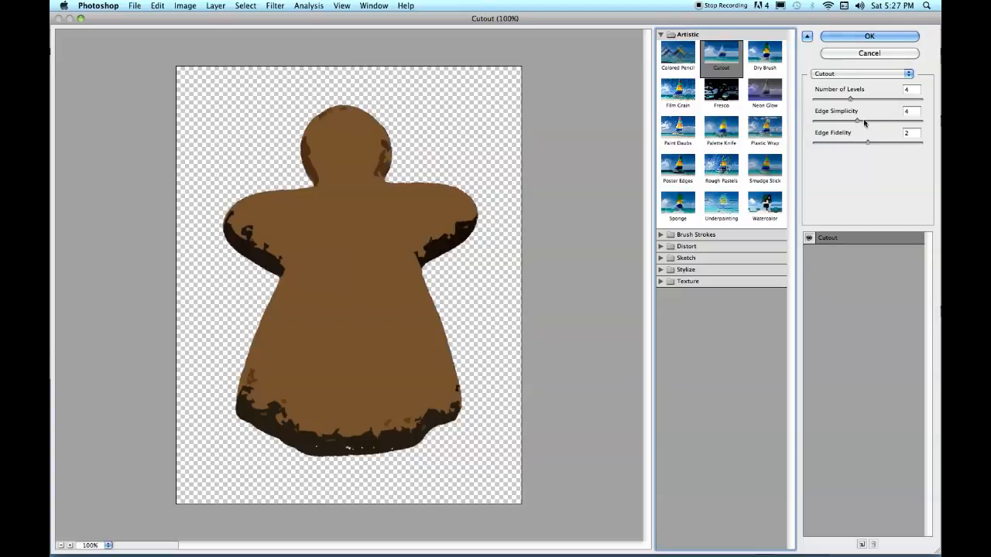
left_click_drag(849, 103, 865, 102)
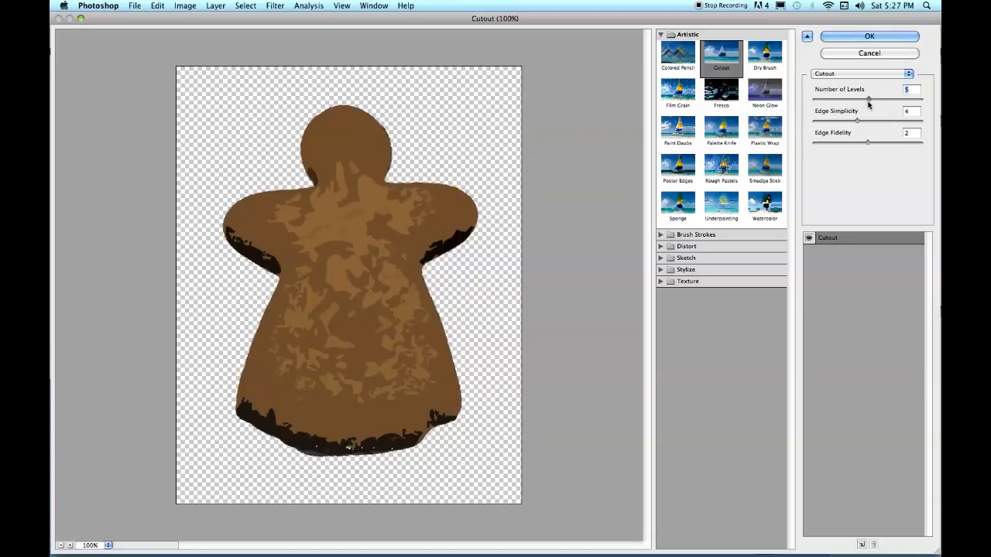
left_click_drag(867, 104, 876, 106)
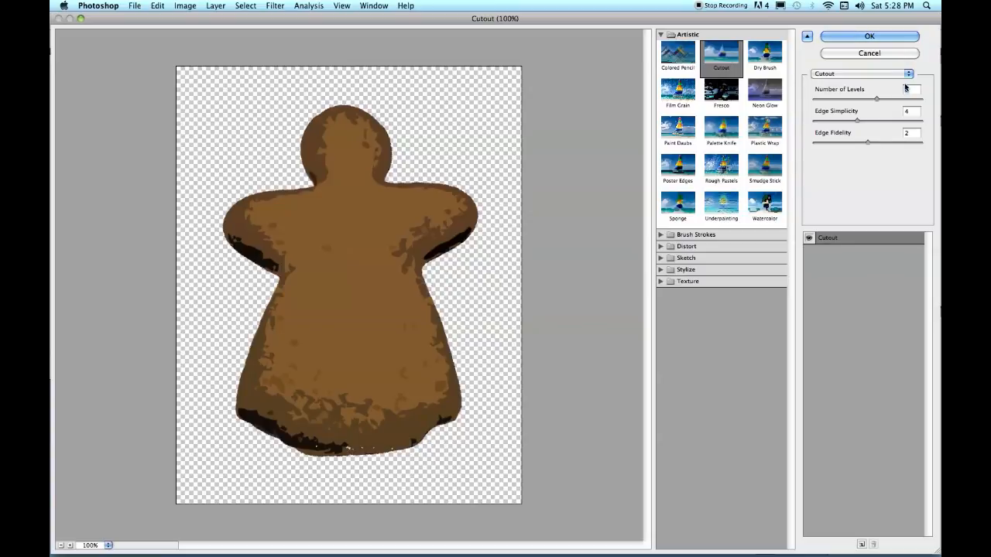
left_click(878, 35)
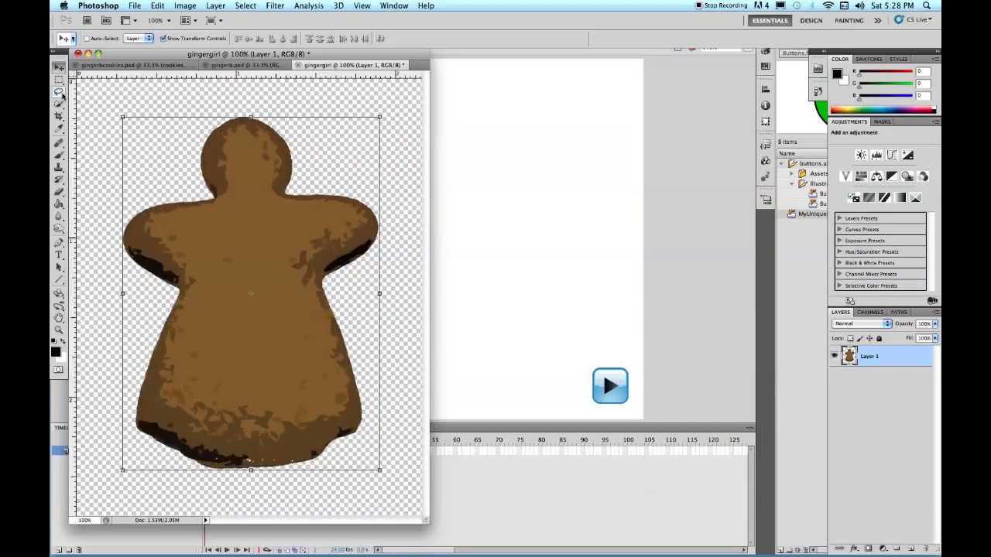
Invert the background selection so the cookie is selected, and crop the image to it.
left_click(254, 6)
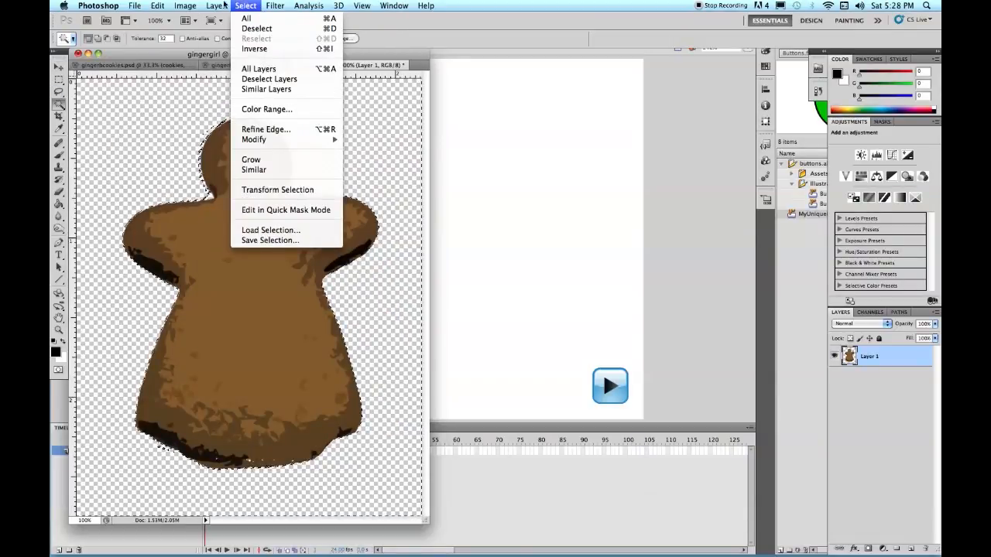
left_click(255, 49)
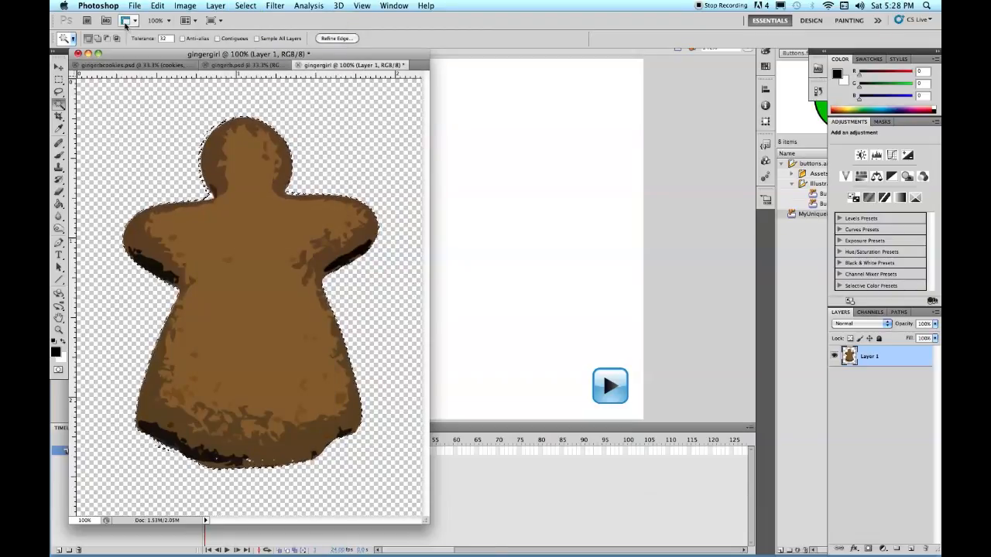
left_click(185, 6)
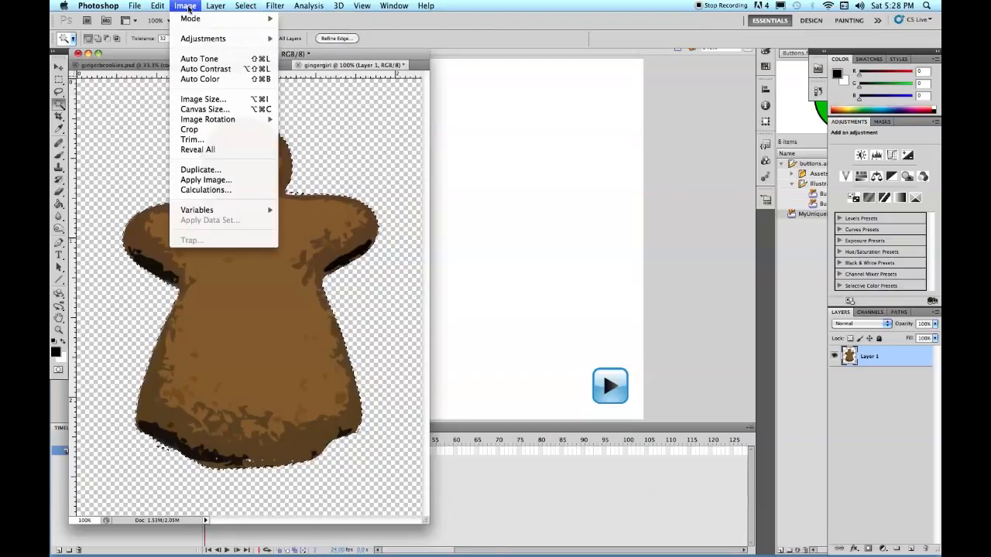
left_click(202, 130)
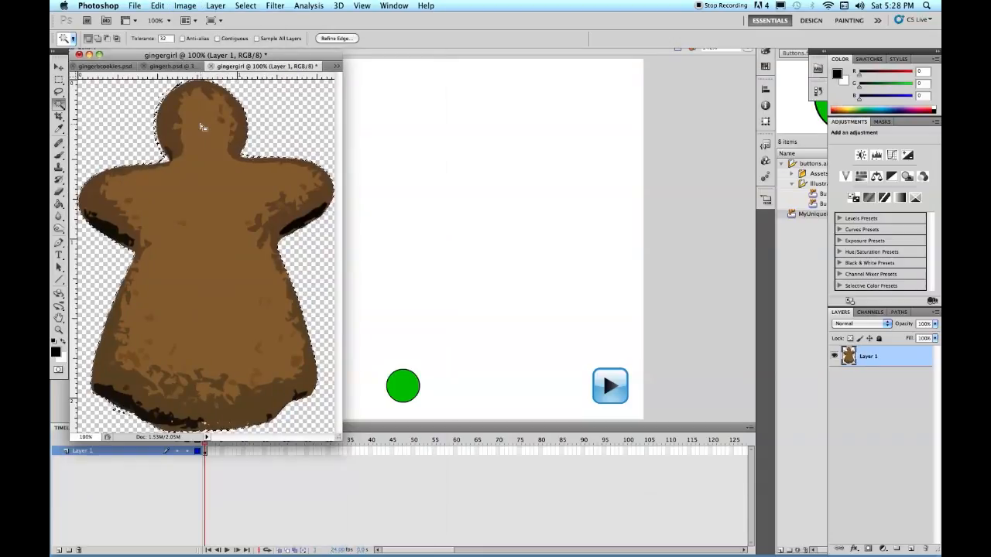
Save the image as gingergirl.psd in the 10W folder on Data HD with Maximize Compatibility, and close all open documents.
left_click(135, 7)
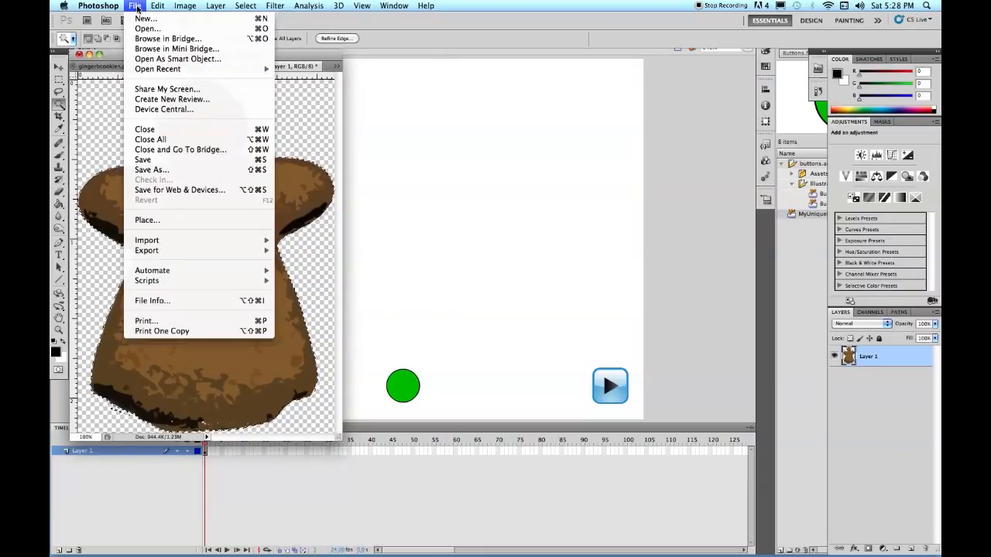
left_click(161, 160)
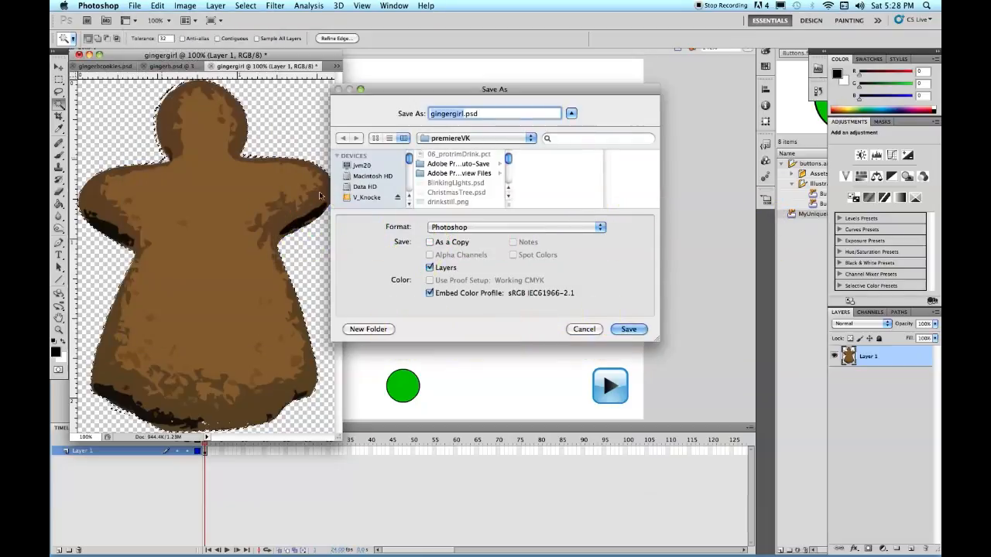
left_click(365, 186)
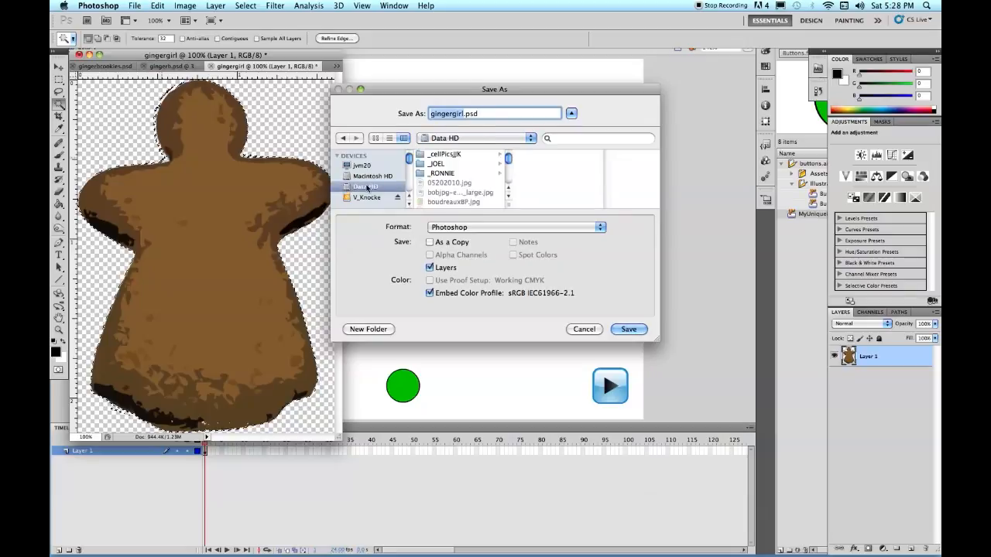
left_click(441, 173)
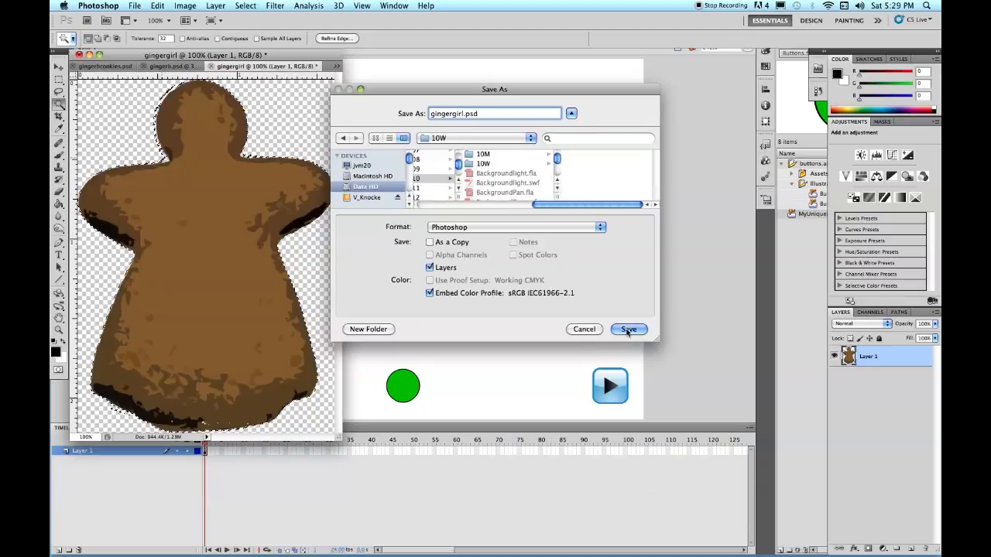
left_click(628, 329)
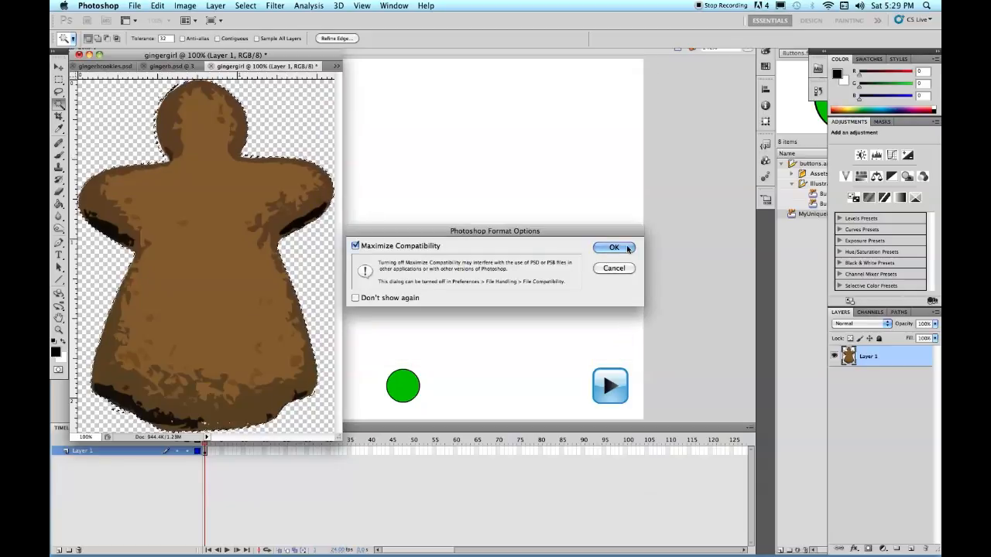
left_click(628, 248)
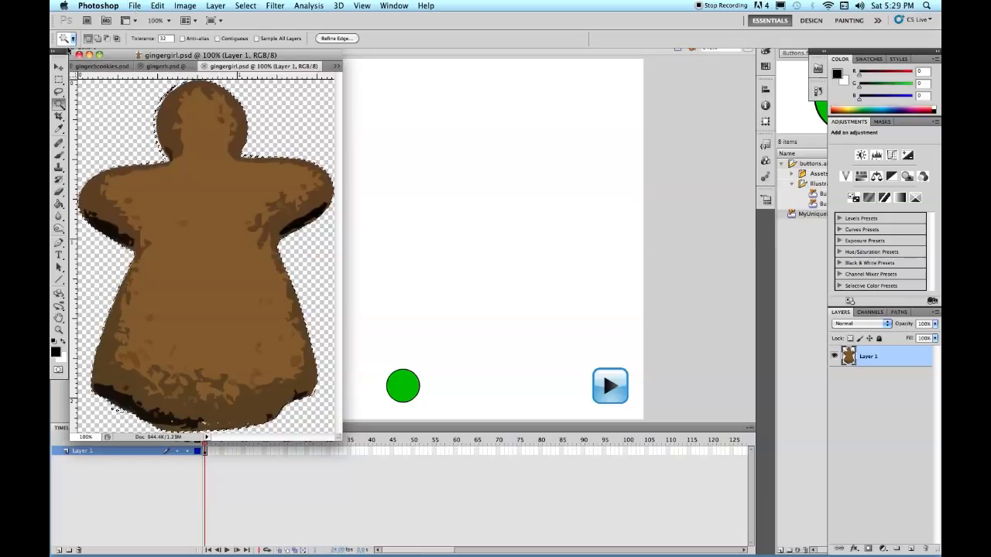
left_click(134, 7)
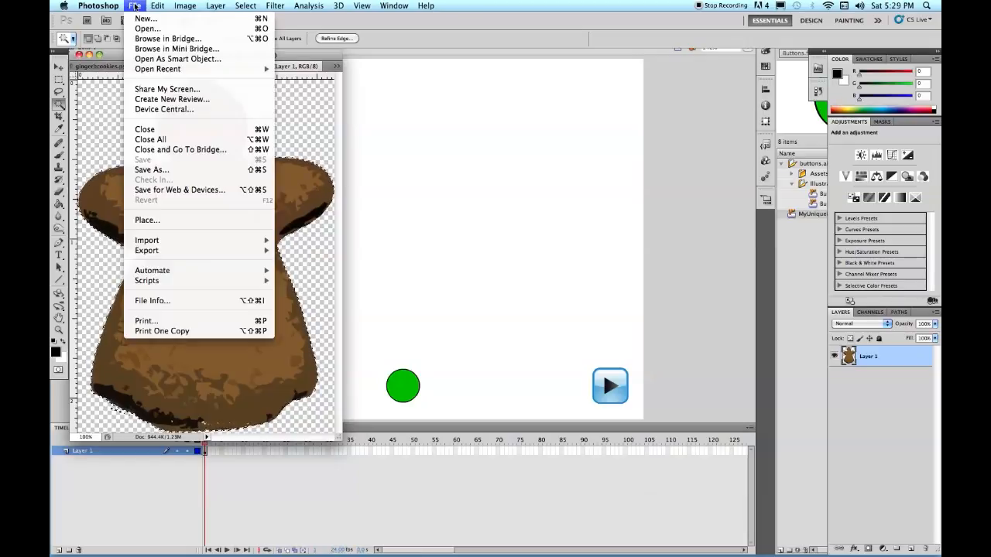
left_click(148, 139)
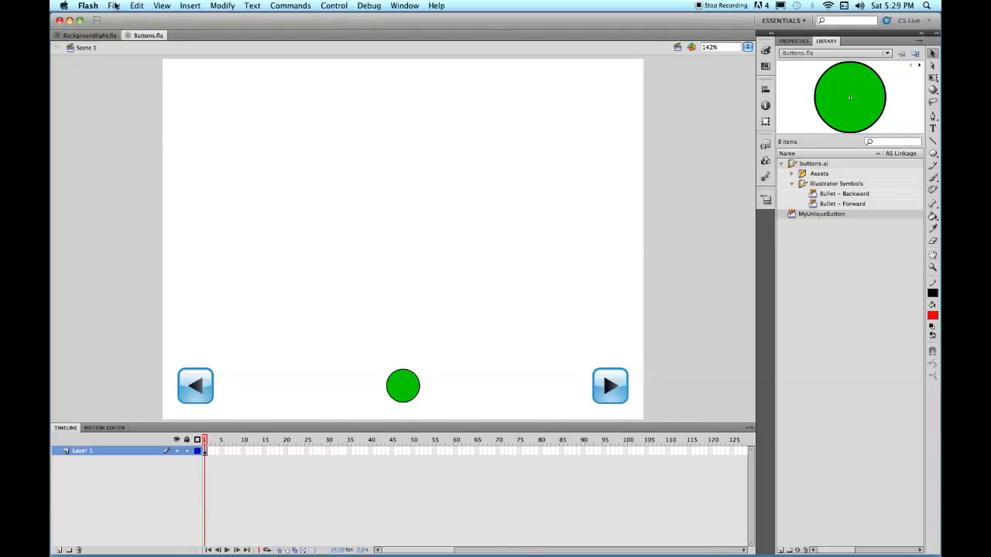
Switch to Illustrator and create a new 640 x 480 px document.
left_click(557, 541)
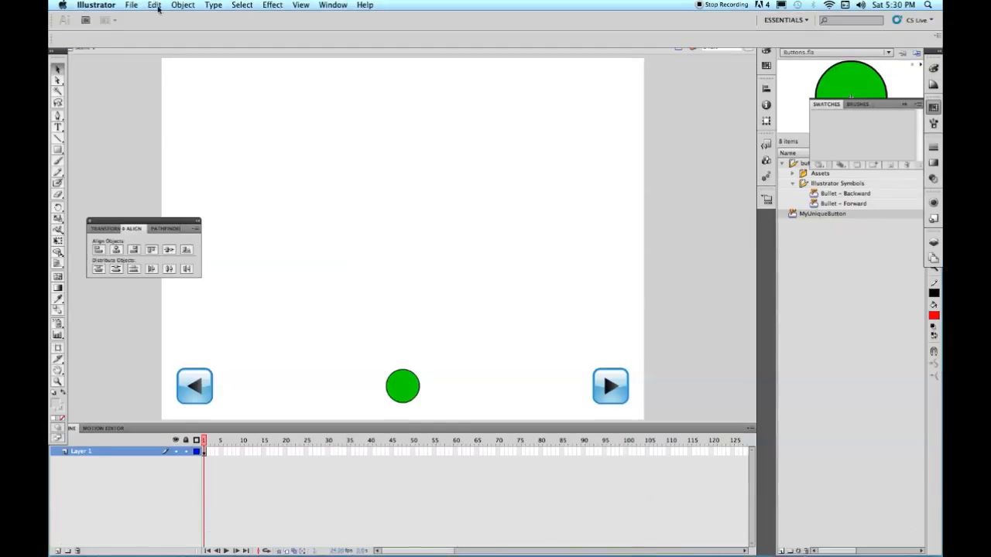
left_click(132, 5)
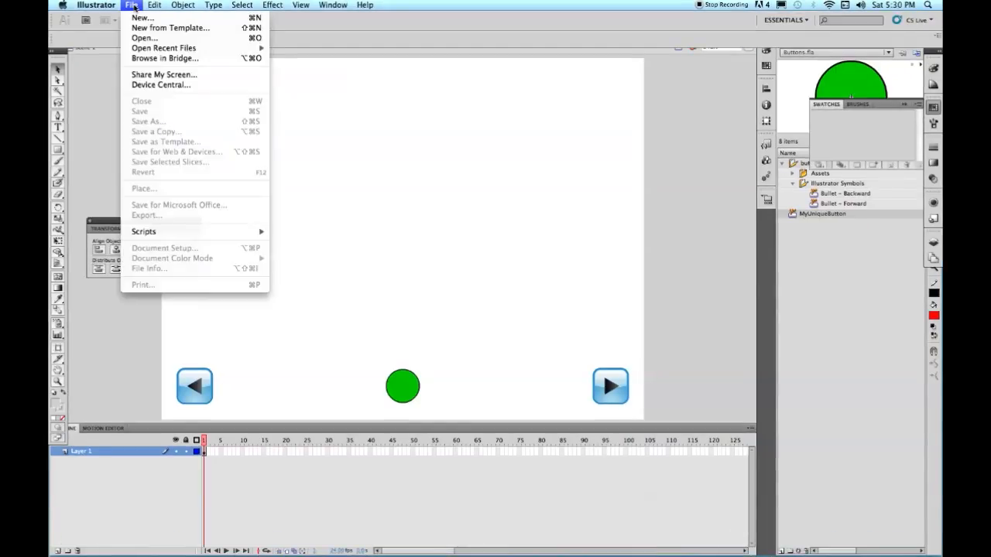
left_click(142, 17)
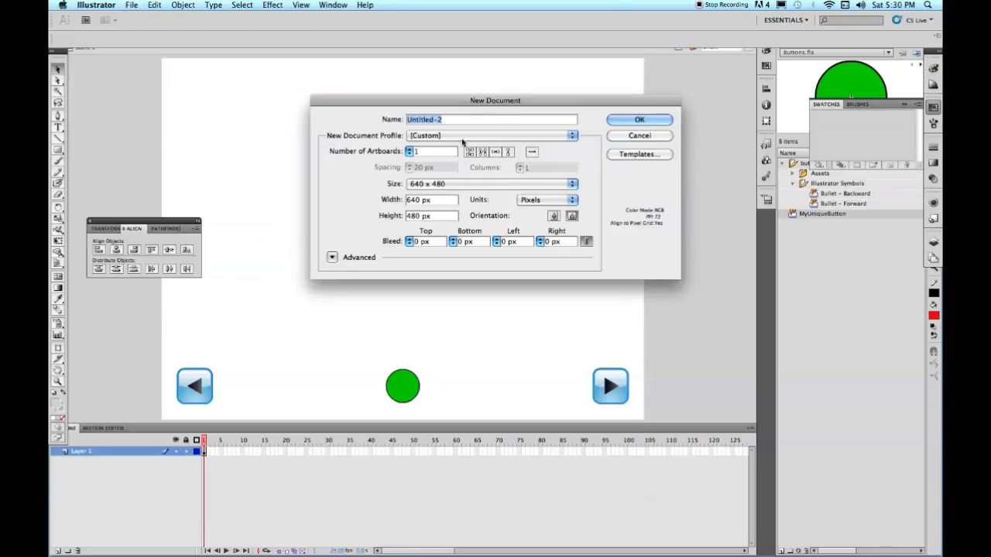
left_click(639, 119)
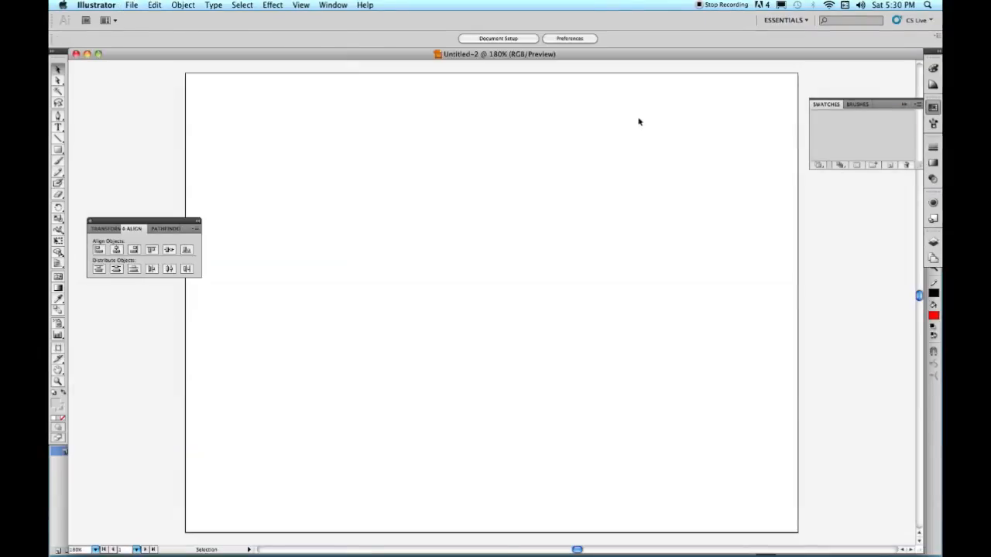
Place gingergirl.psd from the F11Anima_10 folder and scale it to about 55 x 75 px near the artboard's bottom edge.
left_click(132, 5)
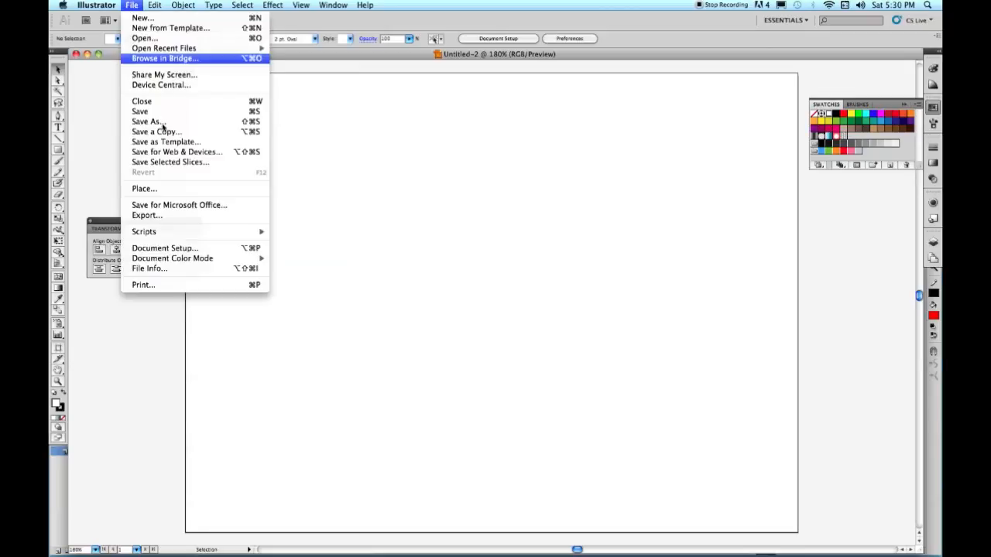
left_click(144, 189)
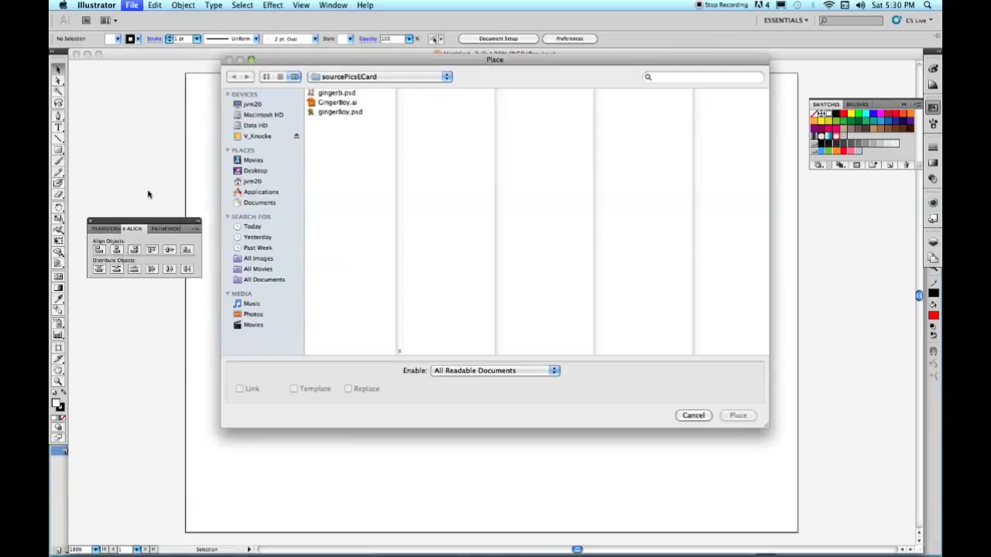
left_click(446, 77)
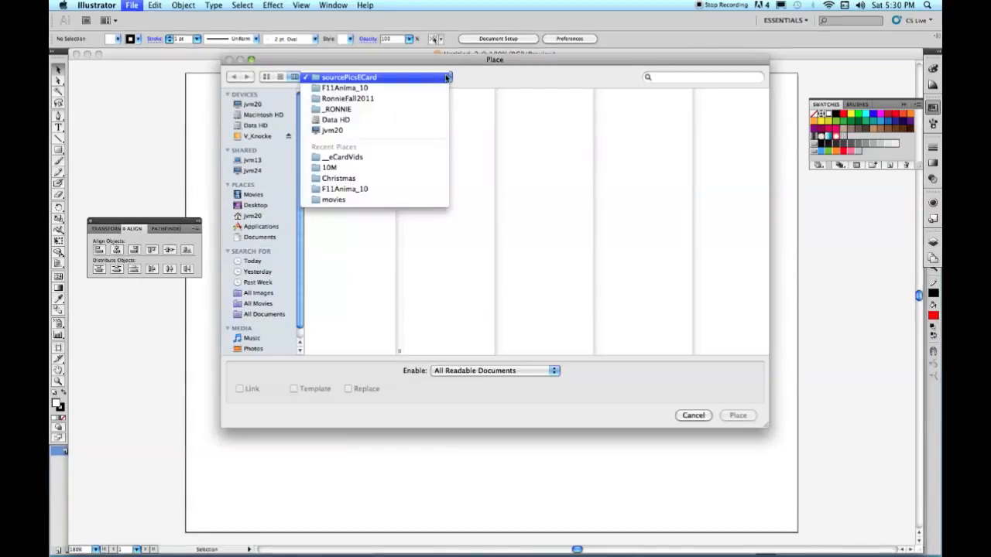
left_click(347, 87)
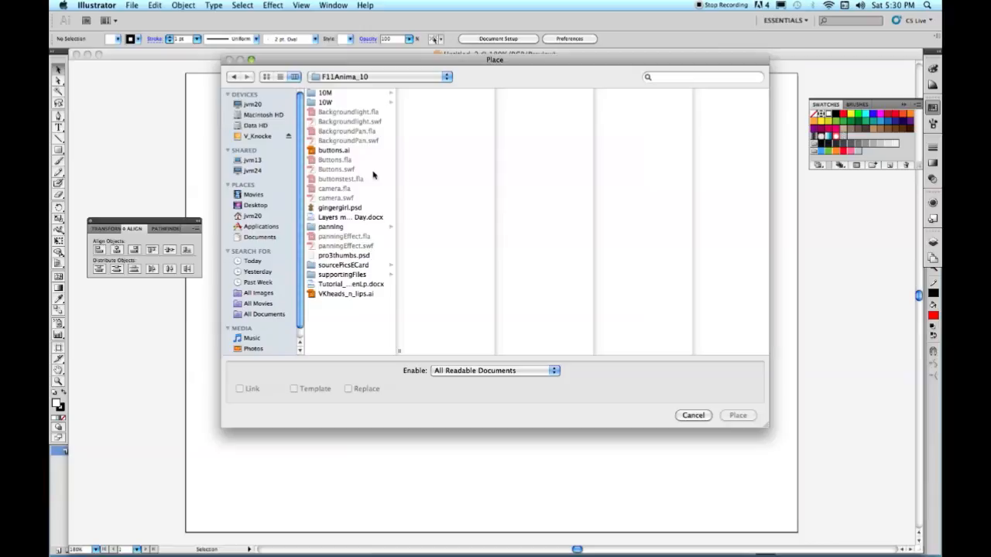
left_click(325, 208)
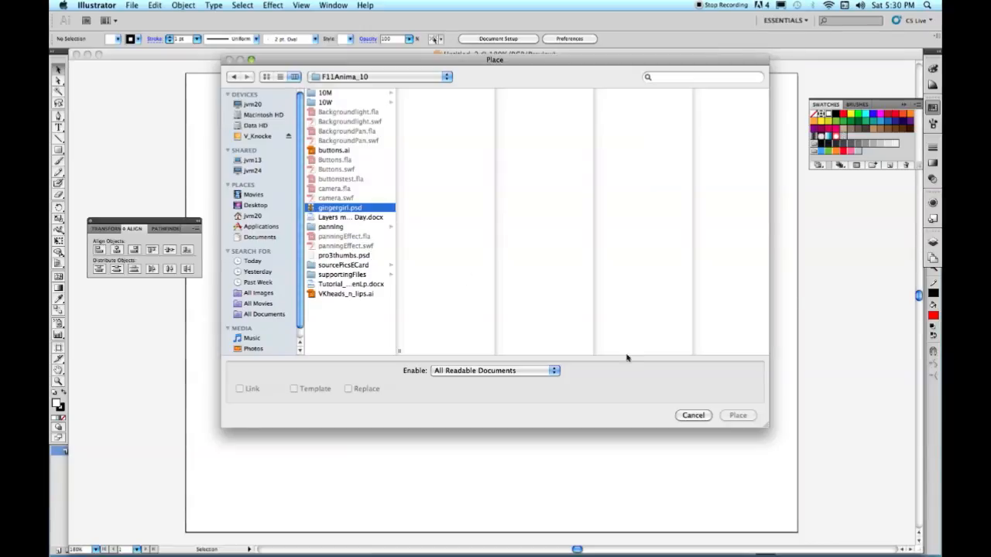
left_click(738, 415)
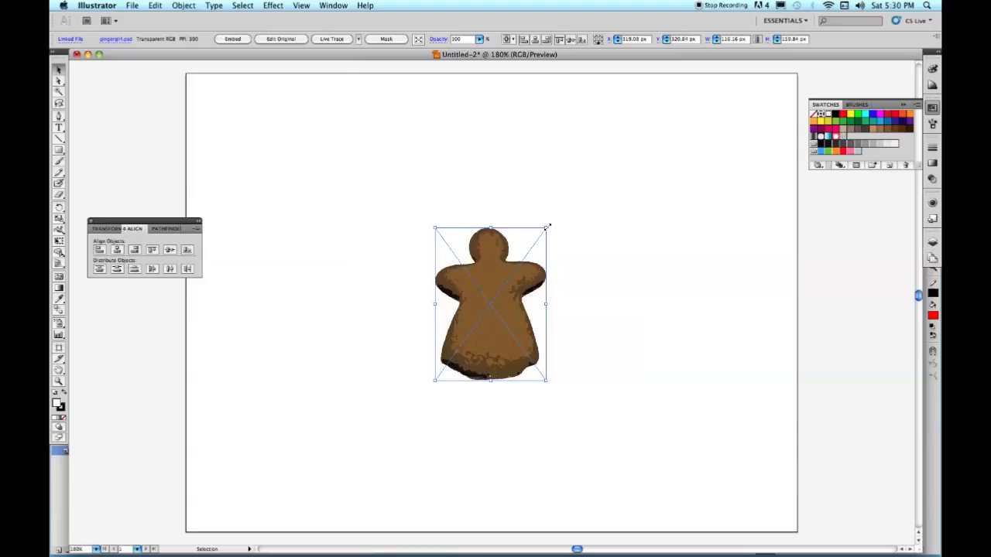
left_click_drag(546, 227, 488, 449)
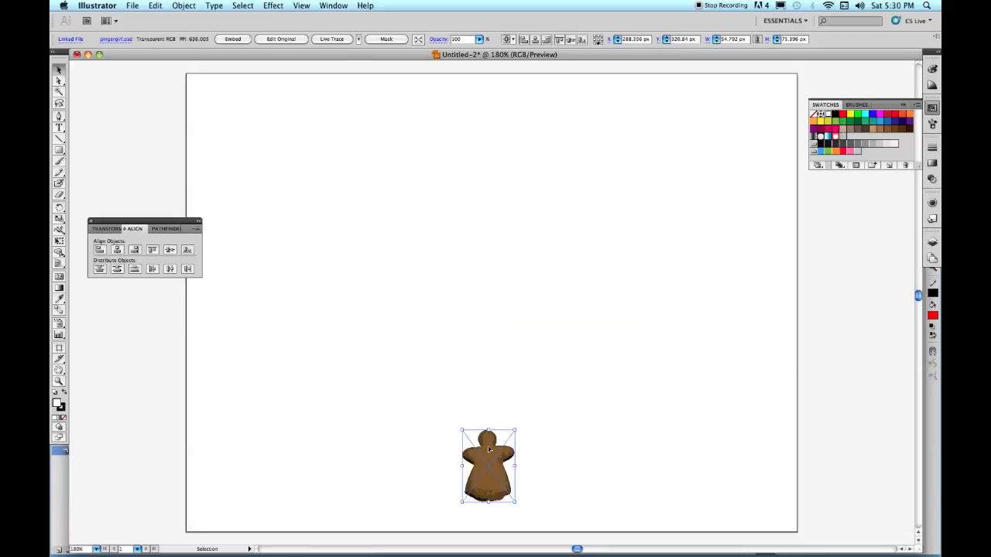
Live Trace the placed cookie image in Color mode with Ignore White and Preview enabled.
left_click(357, 38)
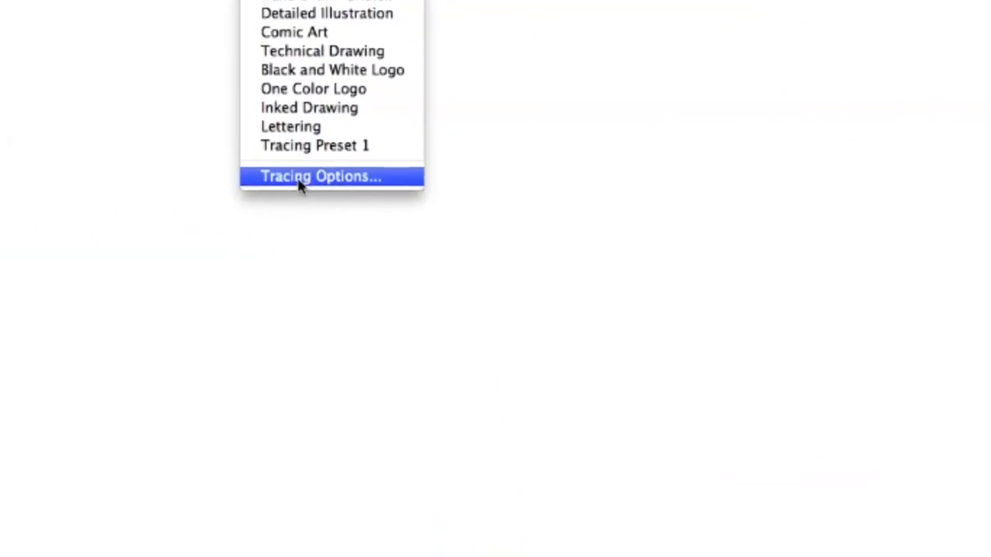
left_click(347, 202)
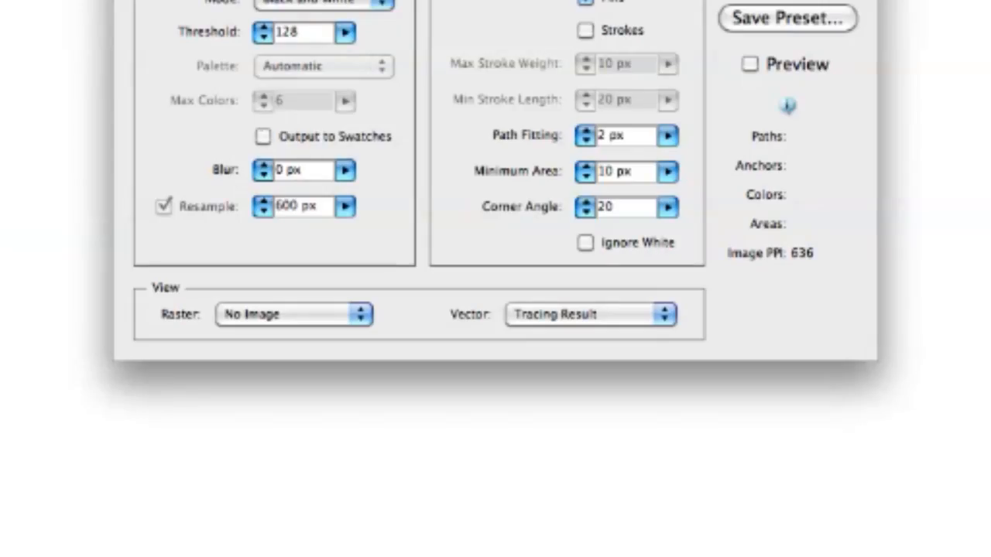
left_click(383, 6)
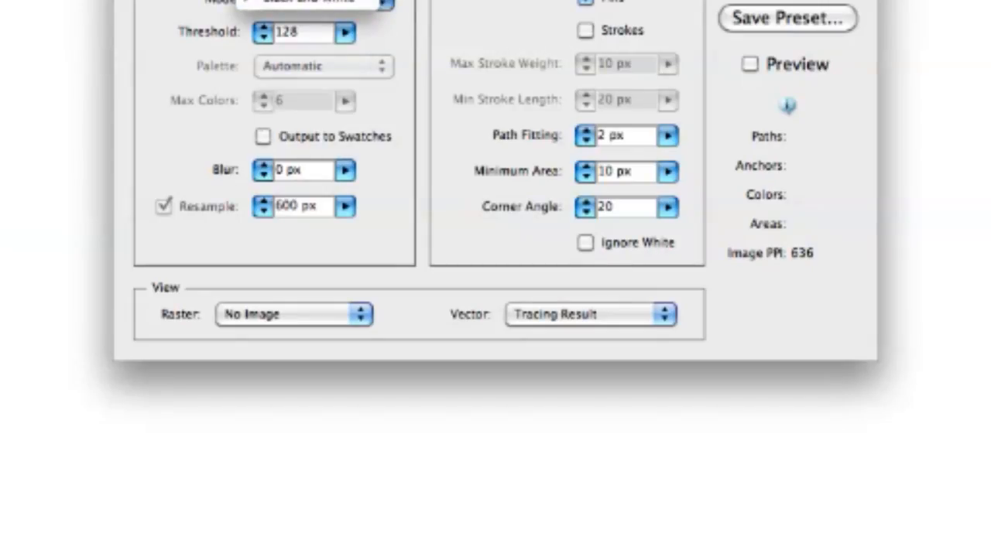
left_click(340, 0)
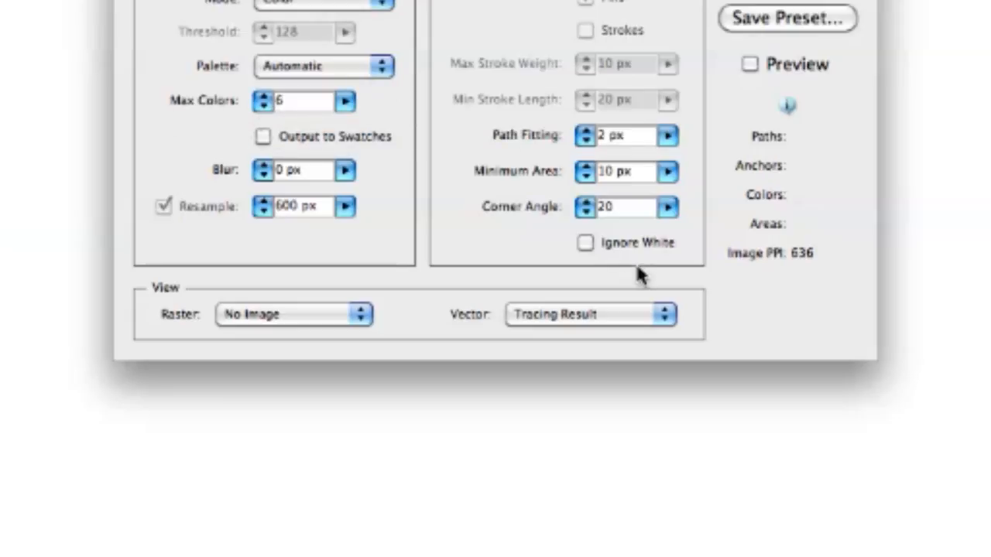
left_click(586, 245)
left_click(750, 65)
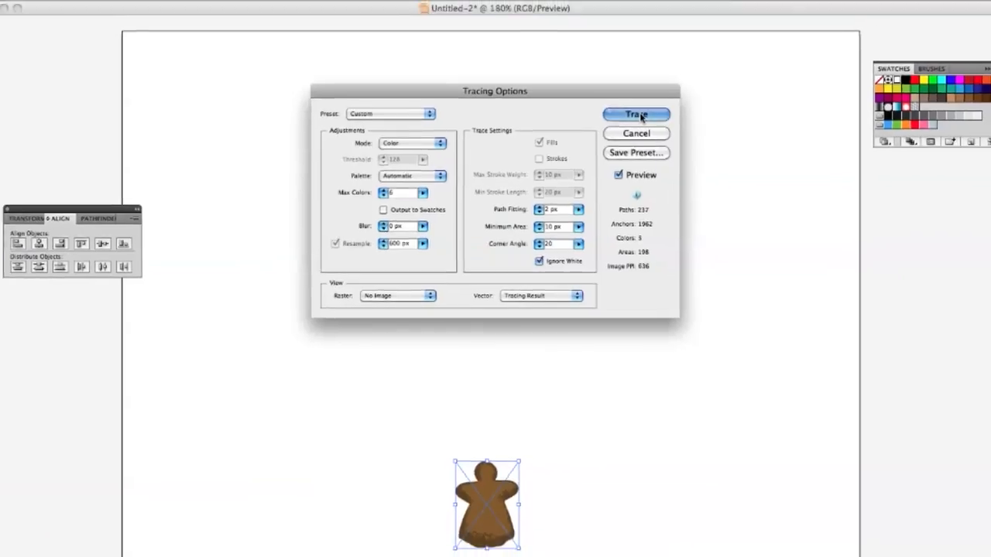
left_click(637, 114)
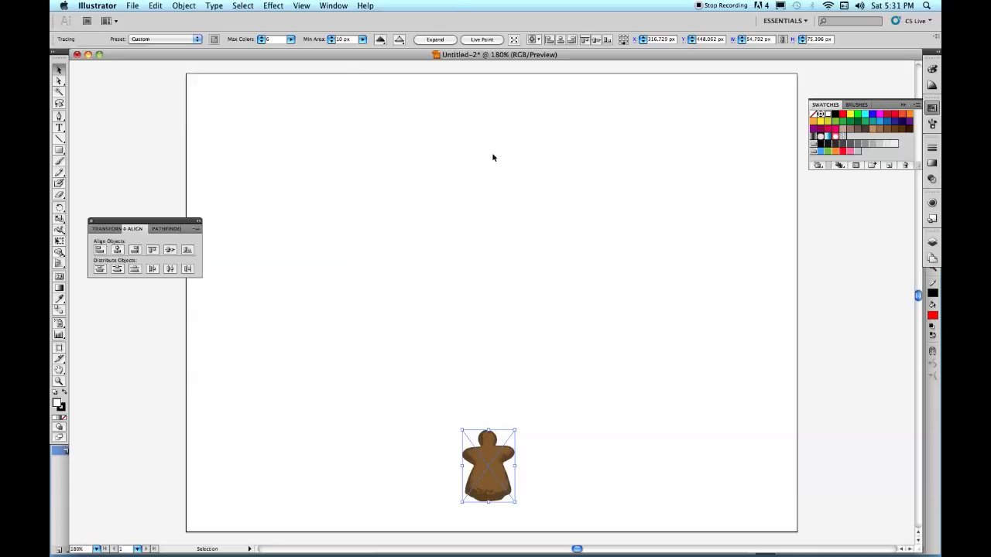
Expand the traced cookie into editable vector paths.
left_click(437, 39)
left_click(60, 382)
left_click_drag(431, 408, 551, 524)
left_click_drag(346, 223, 638, 480)
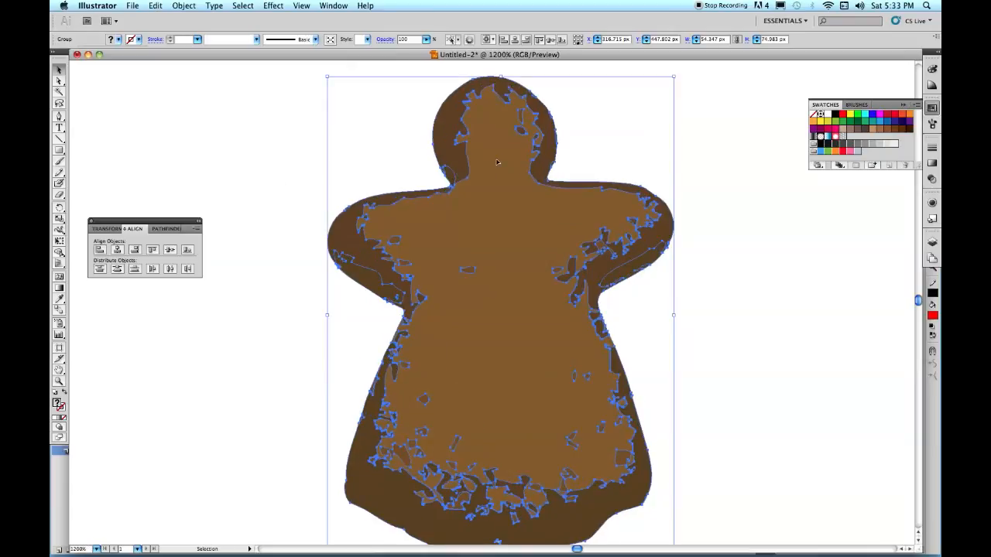
Show the document's symbols and delete all of the default ones.
left_click(322, 7)
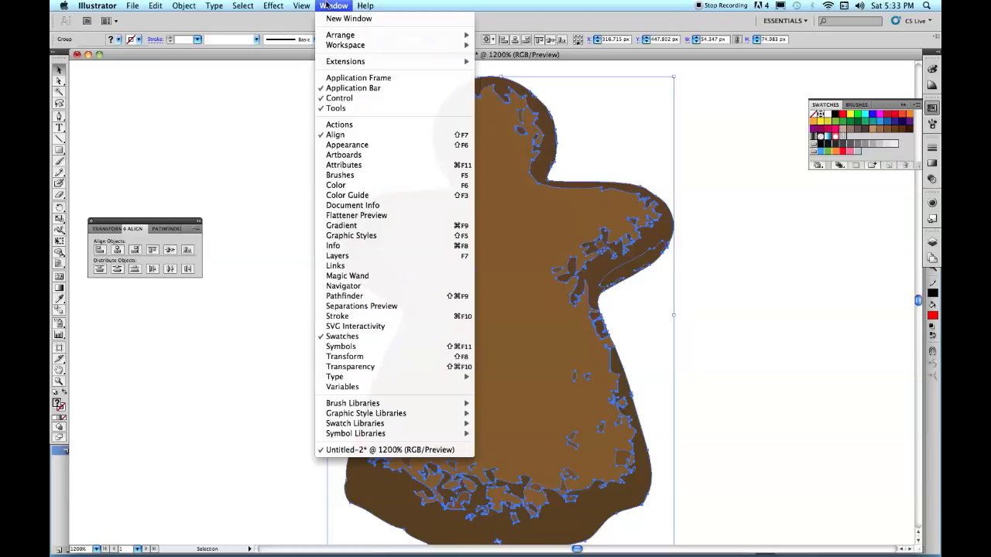
left_click(342, 348)
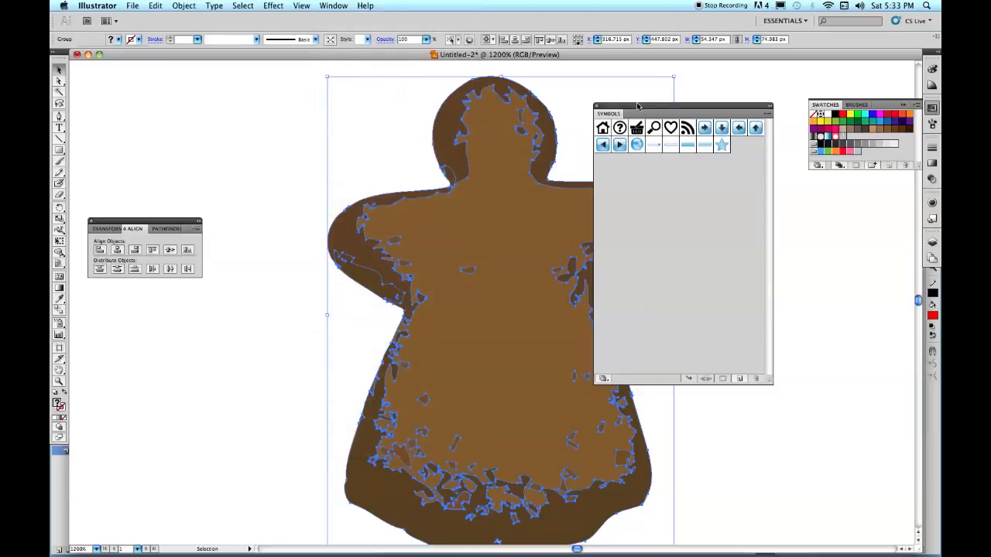
left_click_drag(636, 108, 744, 199)
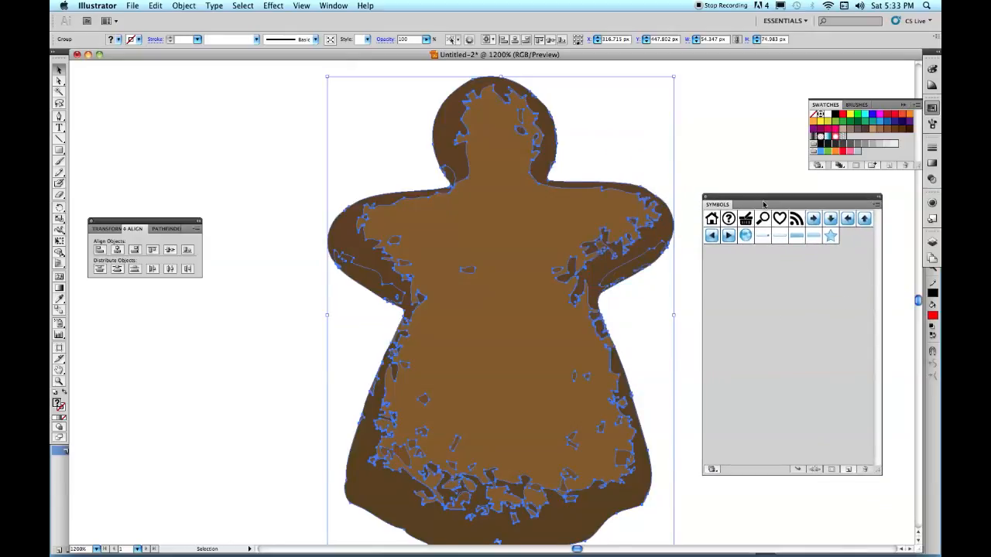
left_click(713, 222)
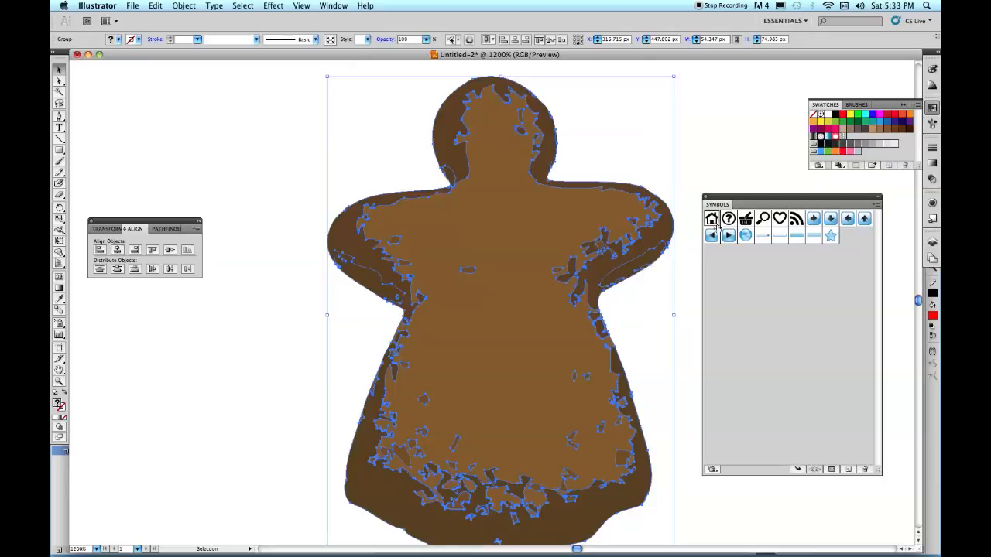
left_click(865, 469)
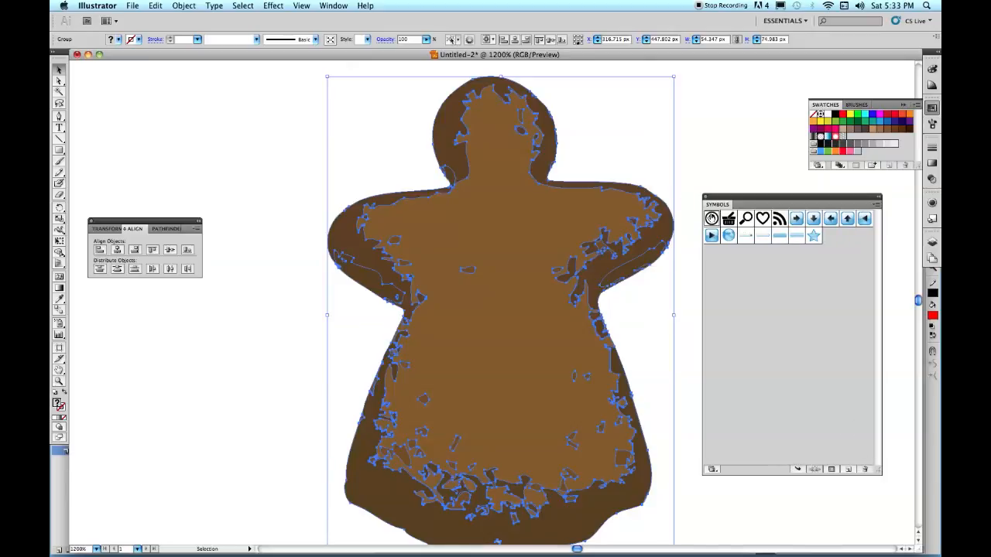
left_click(821, 321)
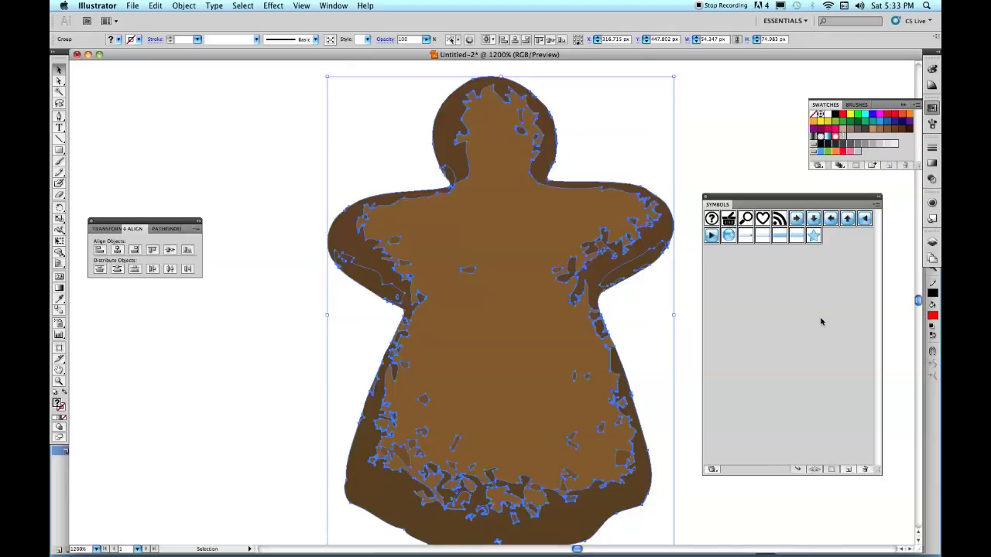
left_click(865, 469)
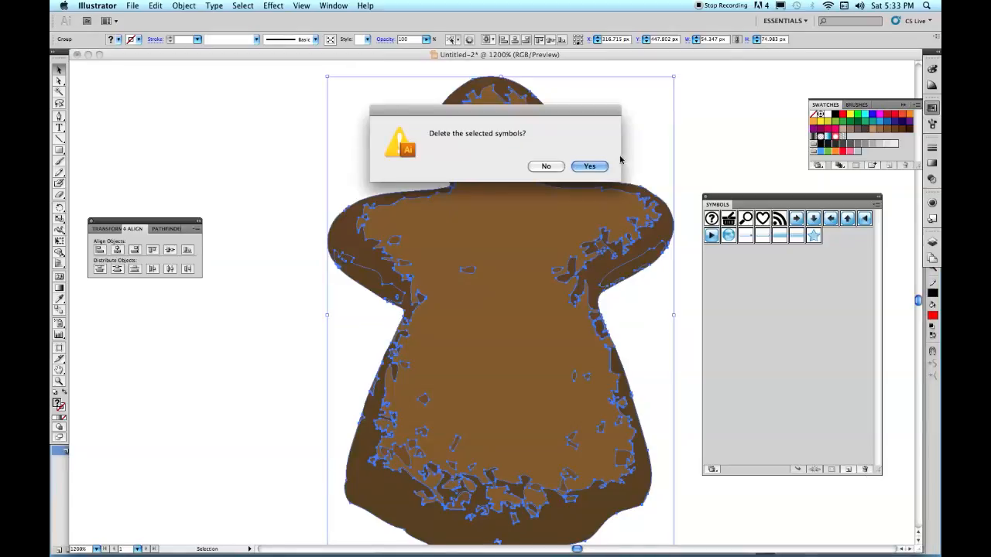
left_click(590, 166)
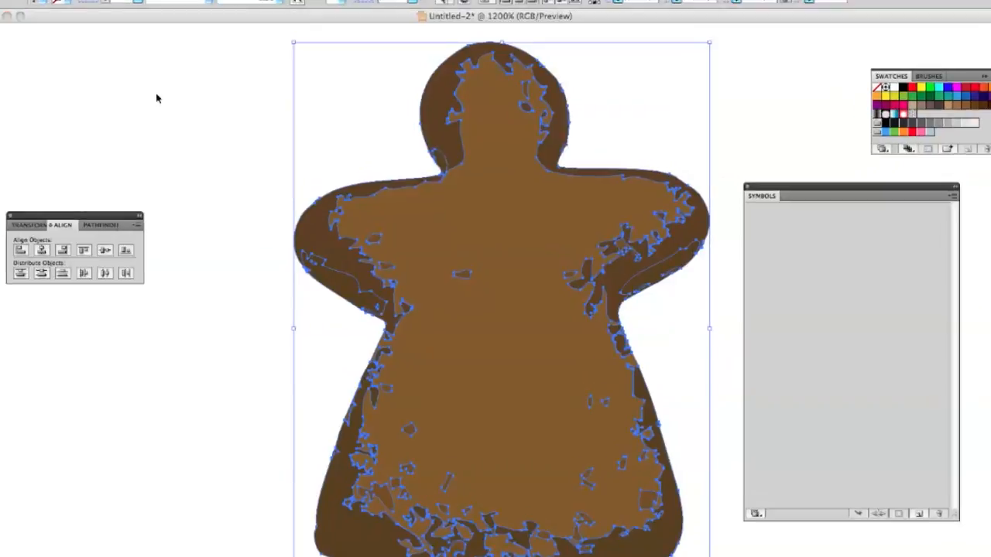
Convert the expanded cookie artwork into a Movie Clip symbol named Gingergirl.
key("F8")
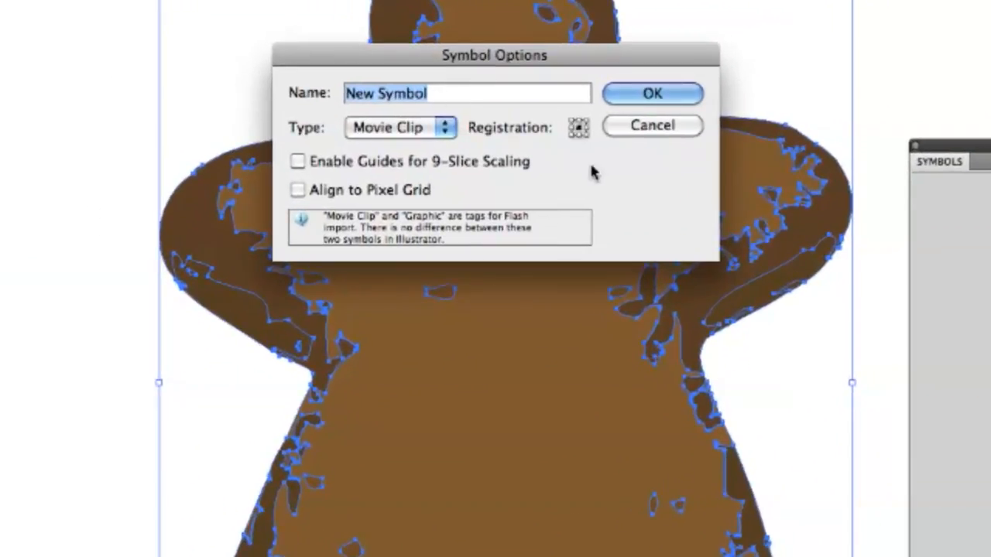
type("Gin")
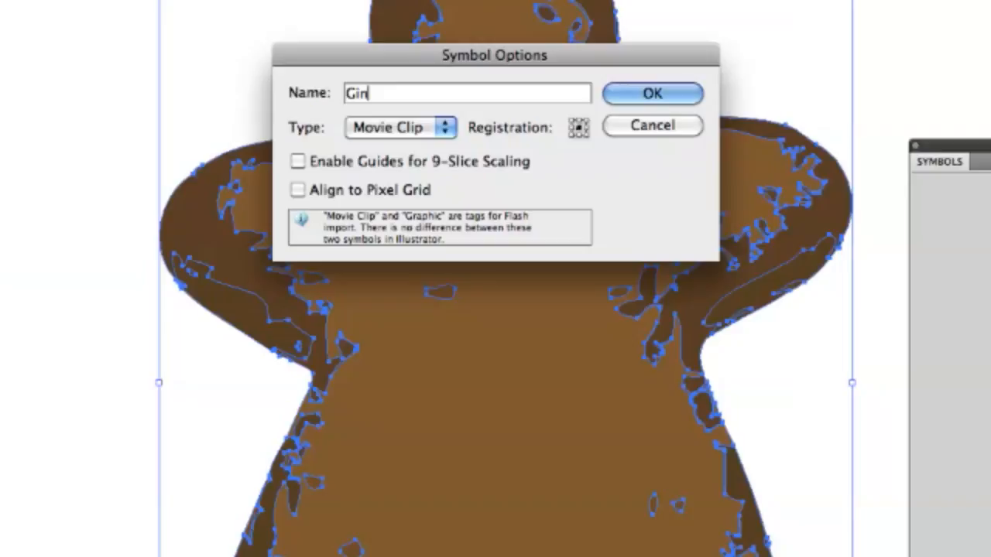
type("gergirl")
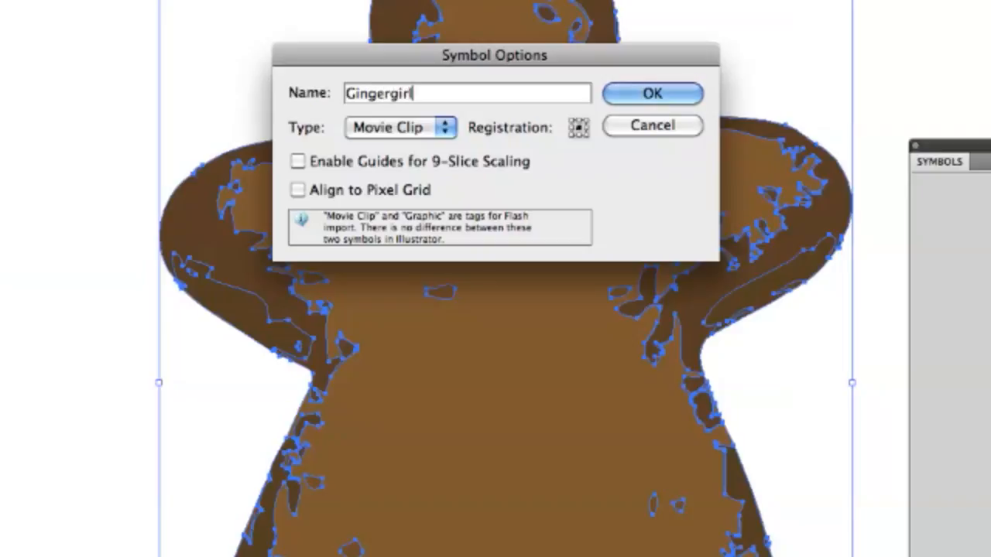
left_click(448, 127)
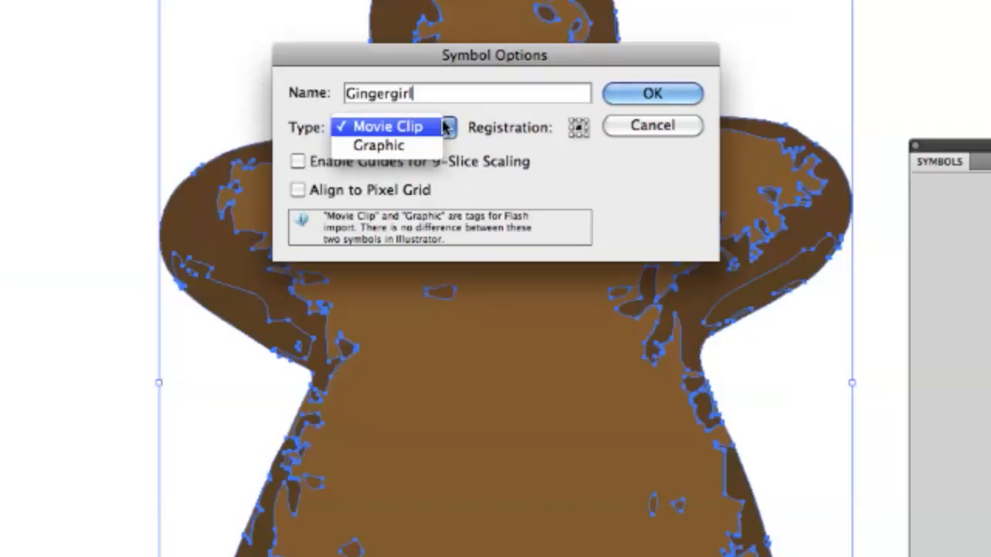
left_click(445, 128)
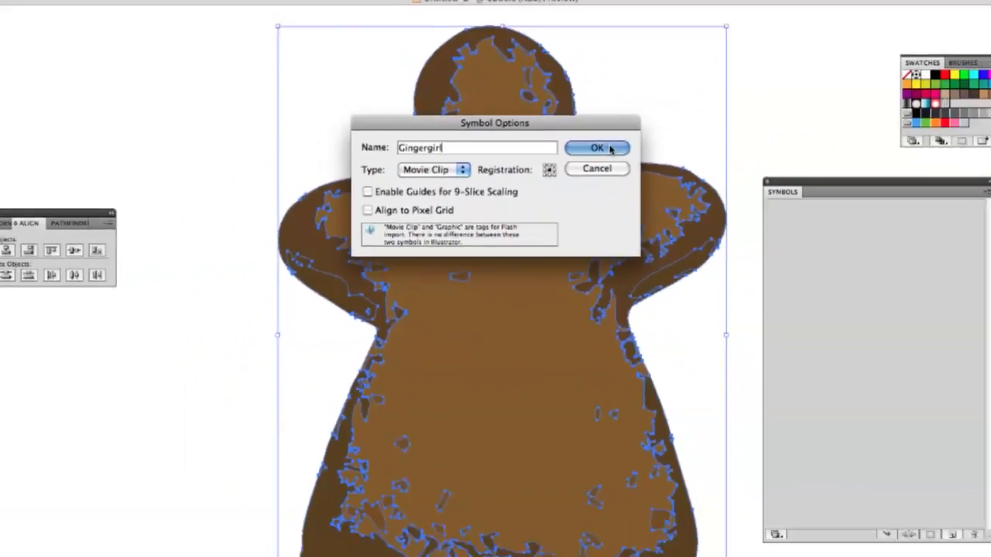
left_click(671, 94)
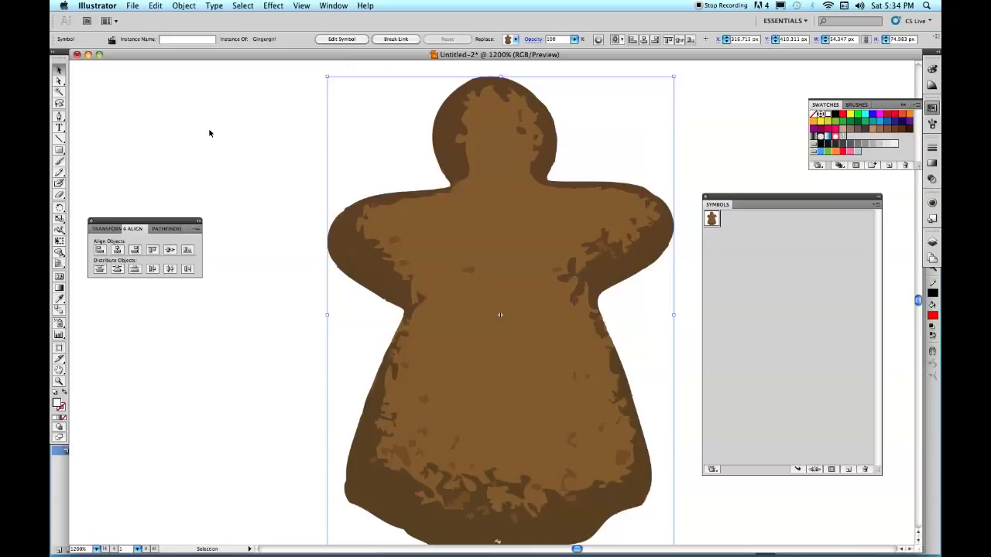
Save the document as gingergirlButton.ai in the F11Anima_10 folder, using the Illustrator CS5 version.
left_click(136, 7)
left_click(140, 112)
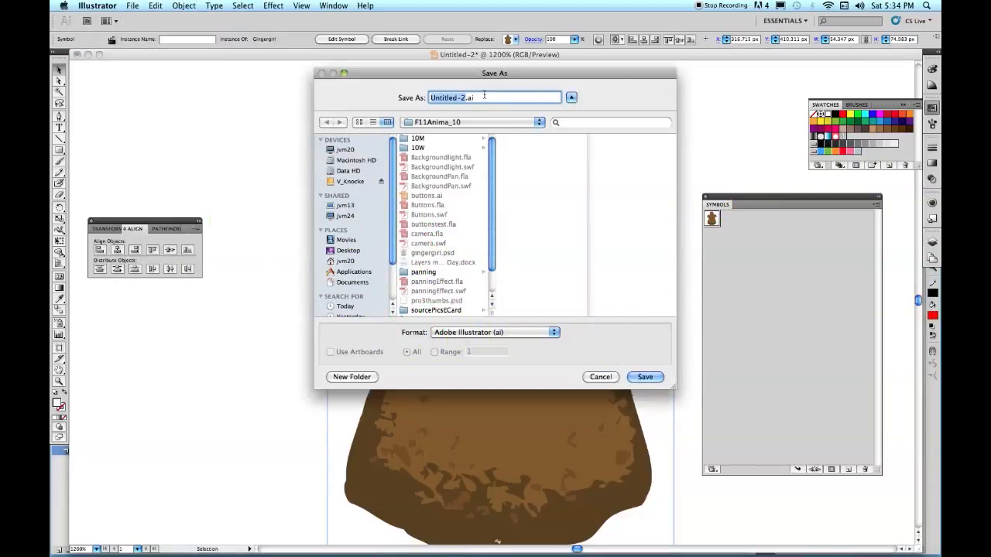
type("gingergirlButton")
left_click(647, 377)
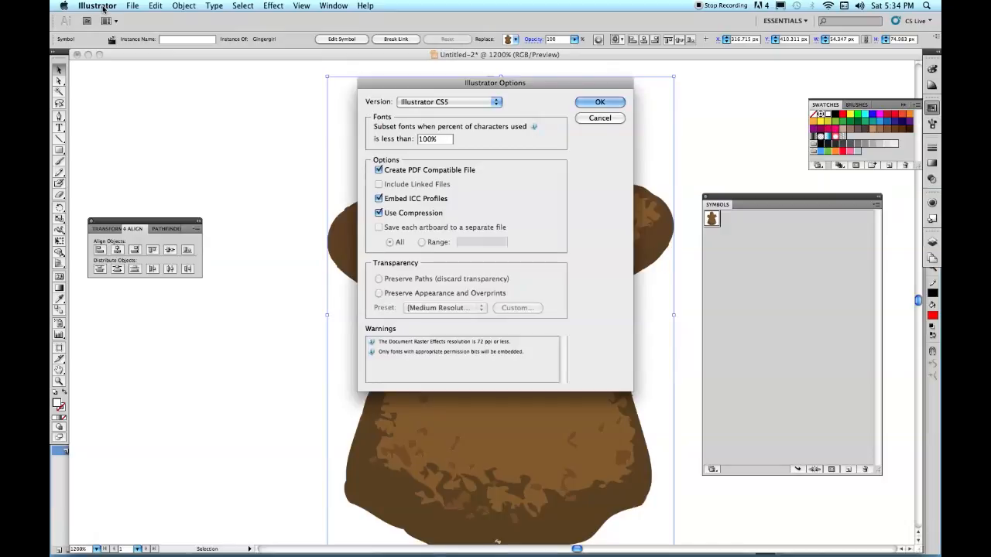
left_click(596, 102)
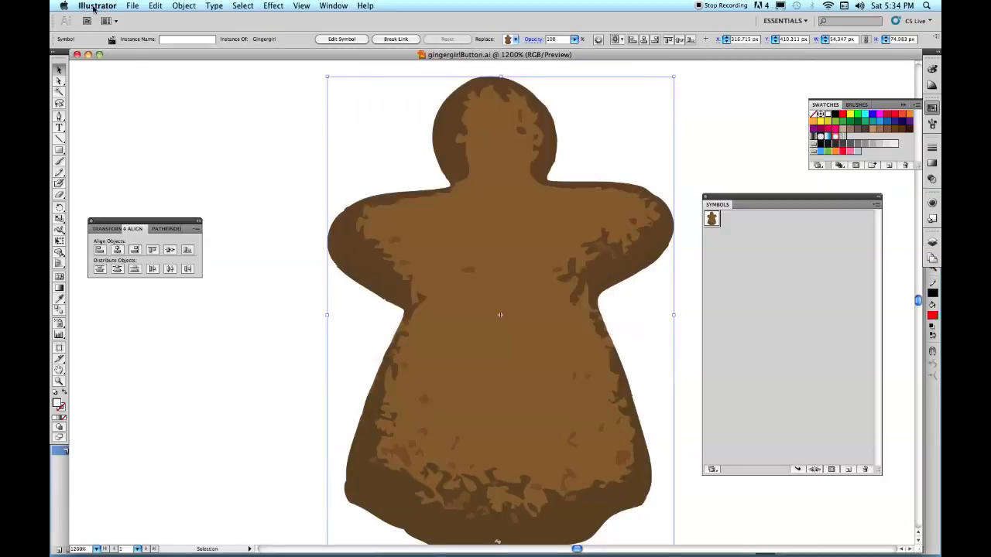
Quit Illustrator and import gingergirlButton.ai to the stage of Buttons.fla in Flash, converting its layers to Flash Layers.
left_click(95, 7)
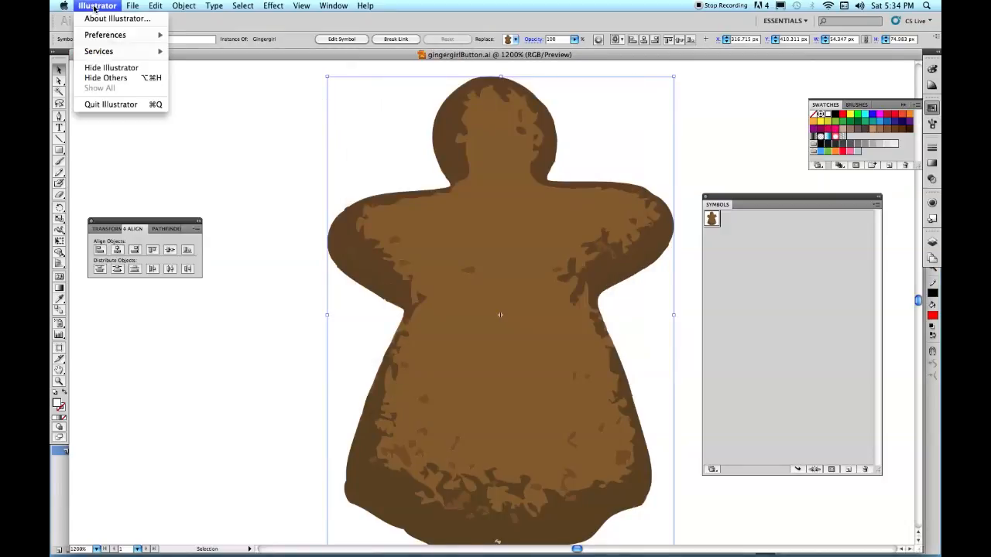
left_click(110, 109)
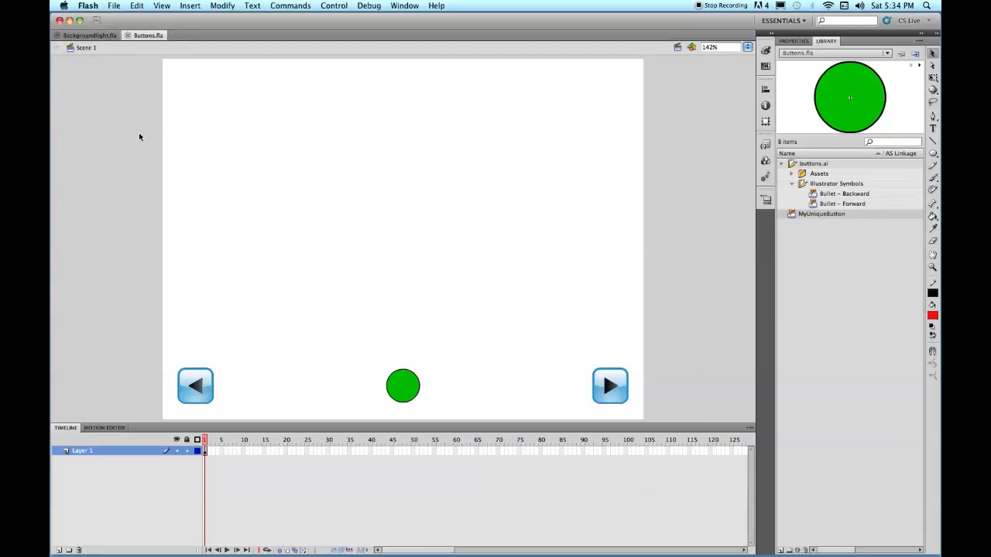
left_click(113, 7)
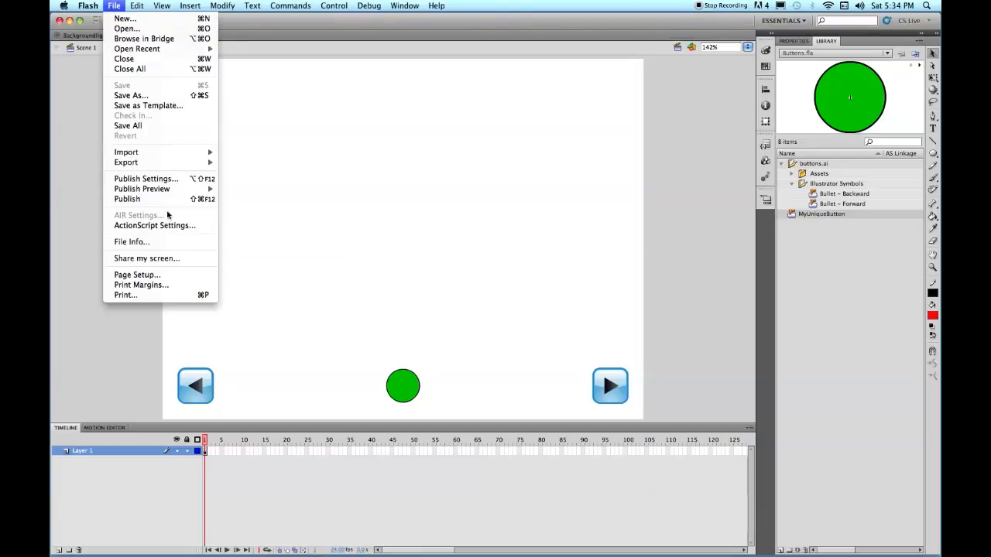
mouse_move(135, 153)
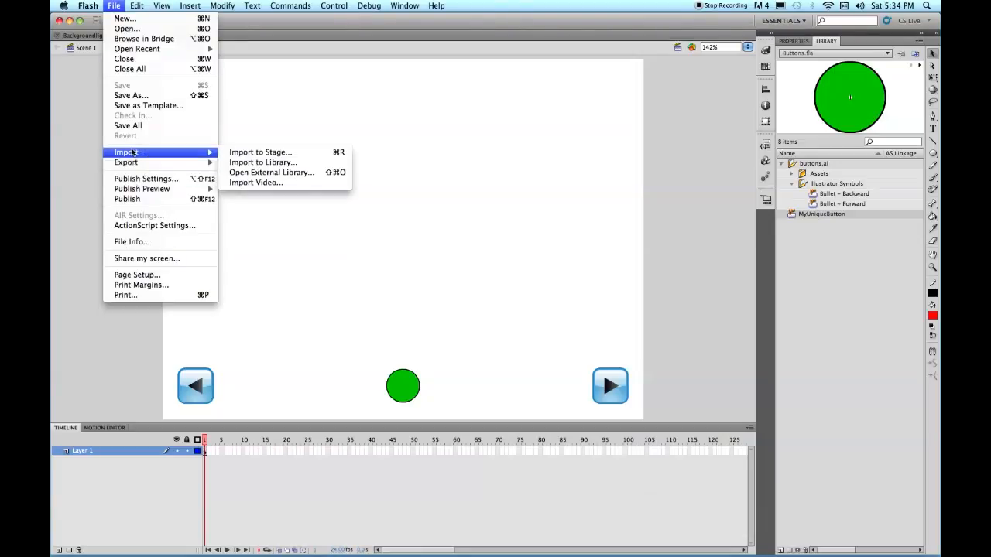
left_click(249, 153)
left_click(317, 219)
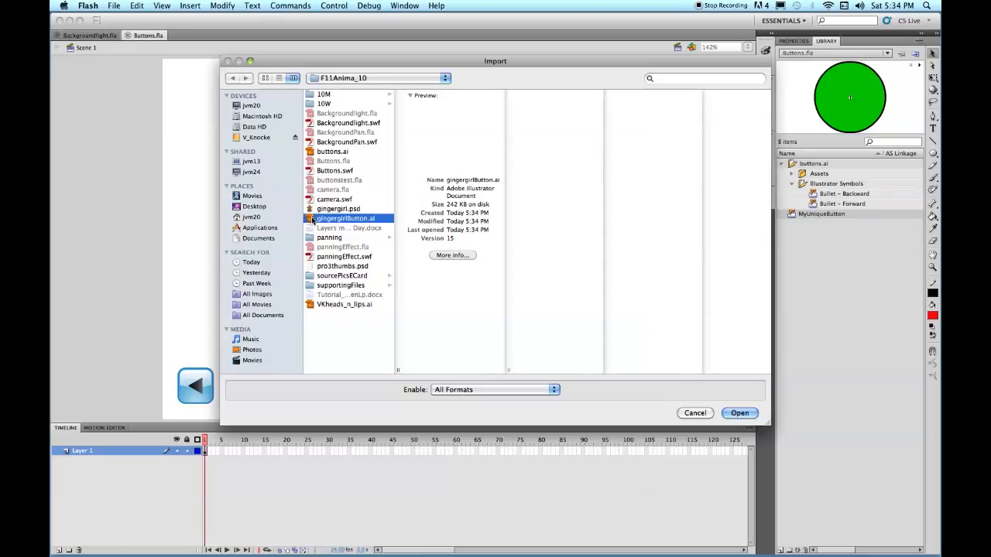
left_click(751, 412)
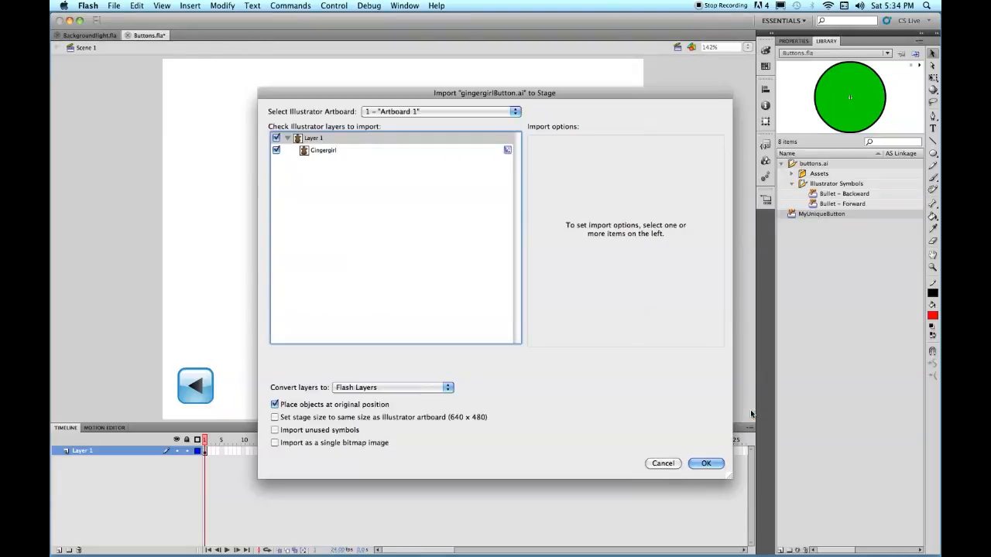
left_click(706, 463)
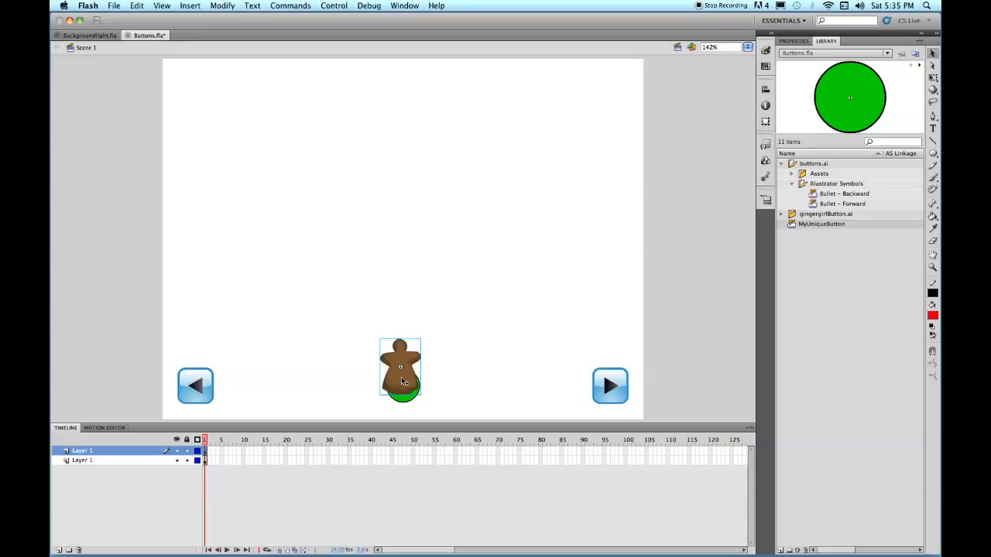
Place the cookie and the green circle between the two arrow buttons and distribute all four by their horizontal centers.
left_click_drag(401, 379, 333, 391)
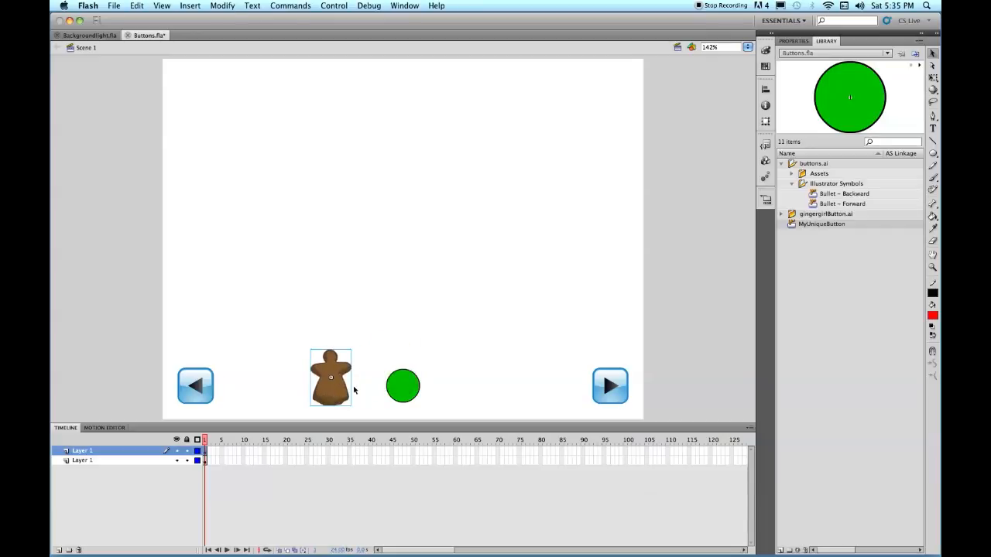
left_click_drag(402, 388, 477, 389)
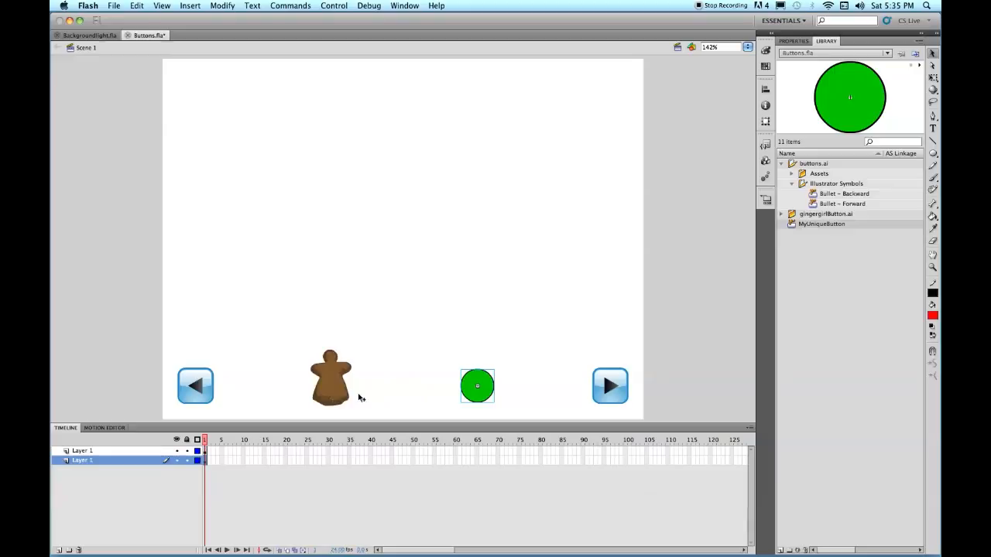
left_click_drag(148, 331, 731, 420)
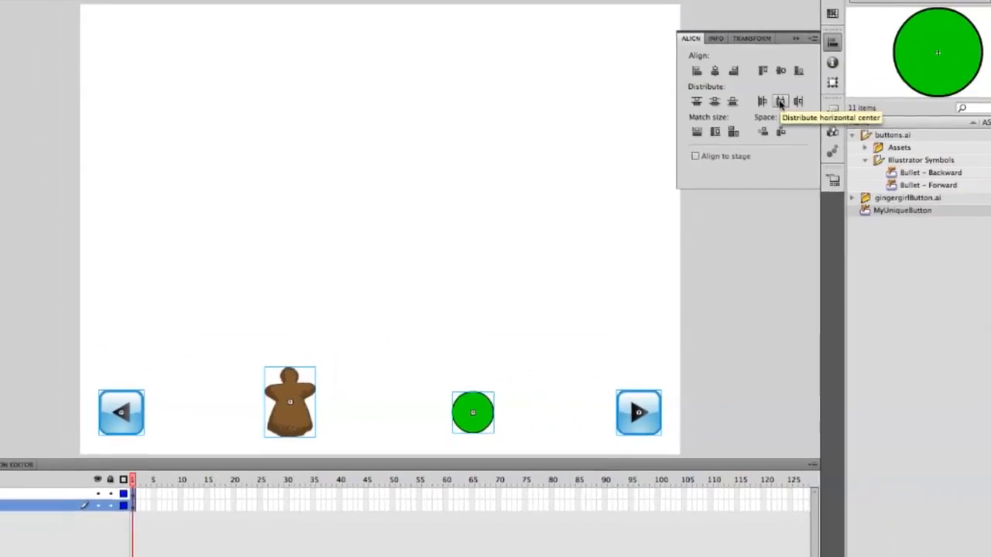
left_click(780, 103)
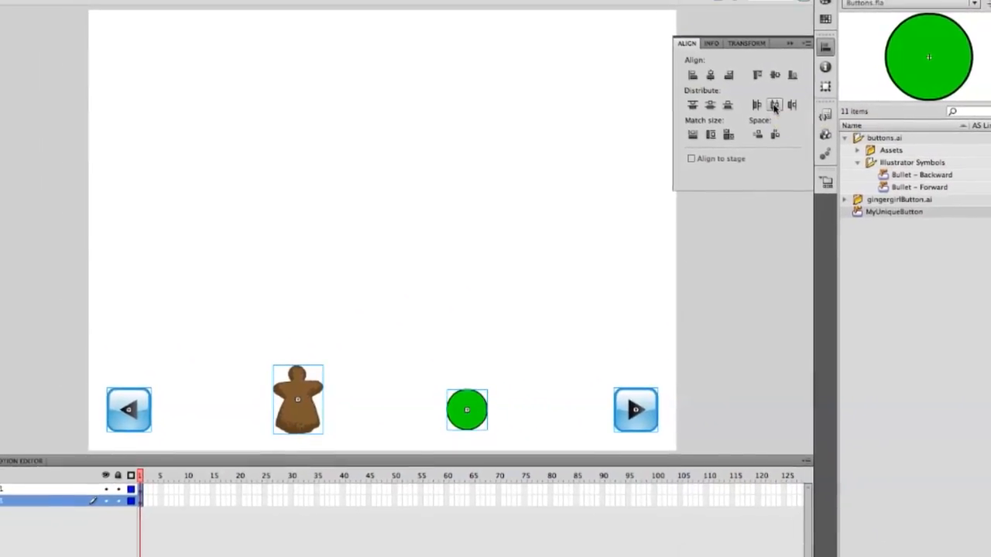
left_click(560, 87)
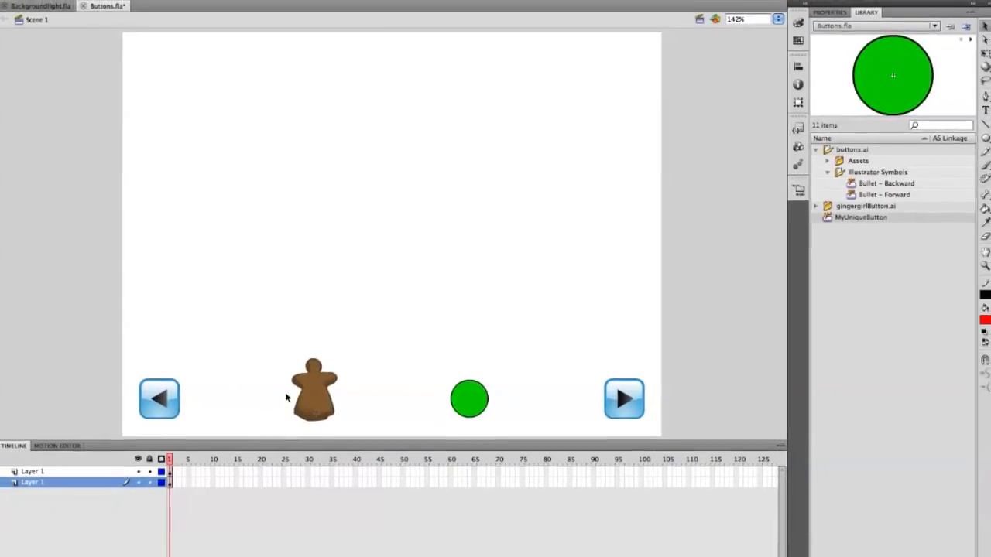
Change the type of the imported Gingergirl library symbol to Button.
left_click(309, 400)
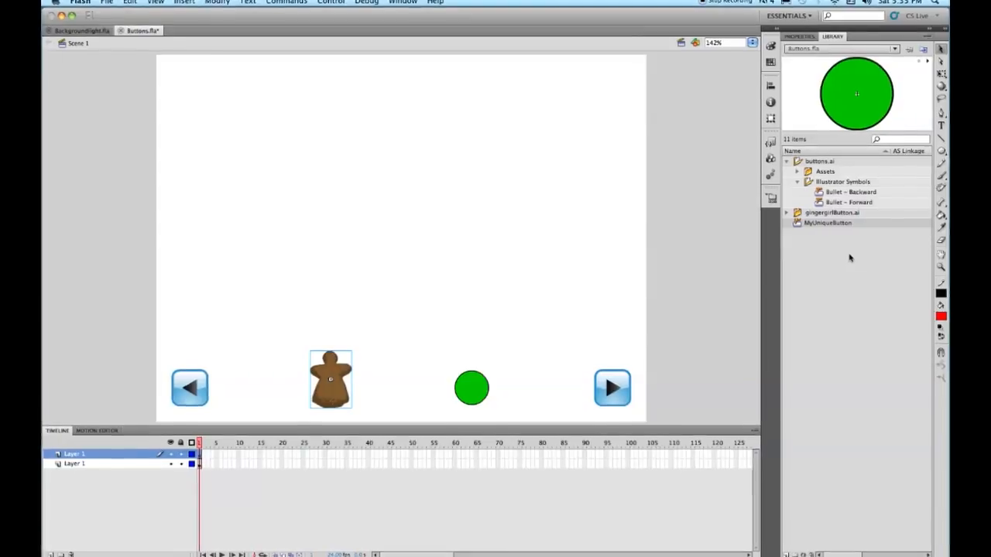
left_click(782, 214)
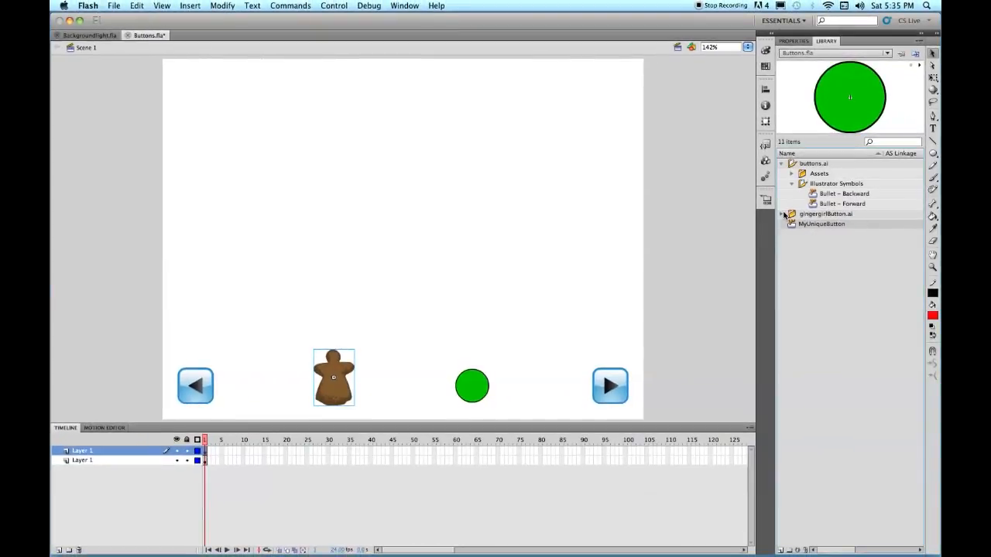
left_click(791, 225)
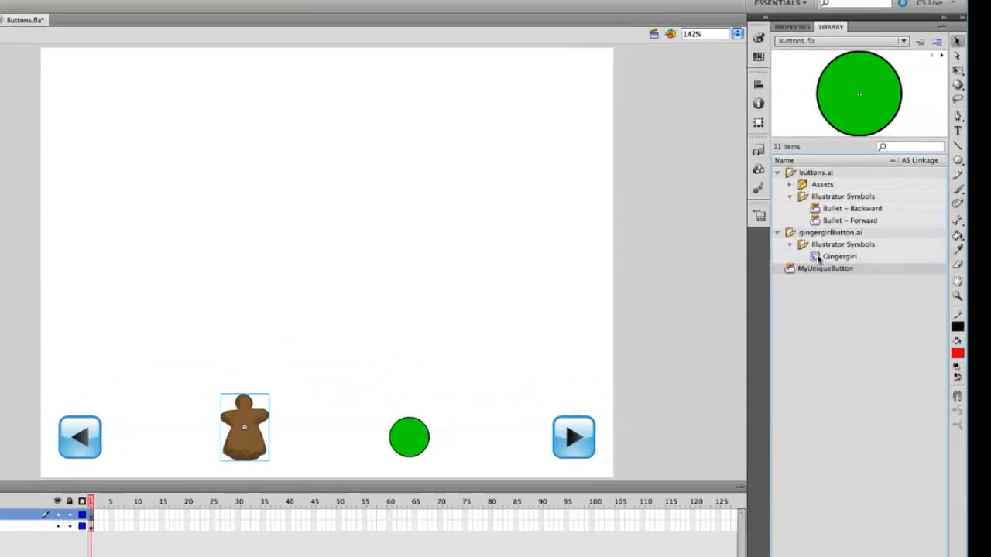
left_click(812, 234)
right_click(812, 234)
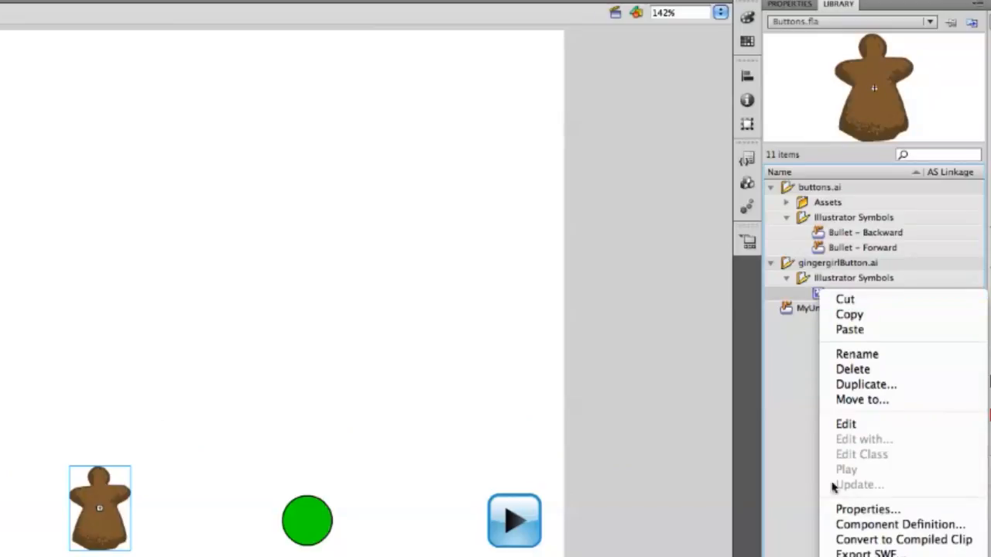
left_click(867, 510)
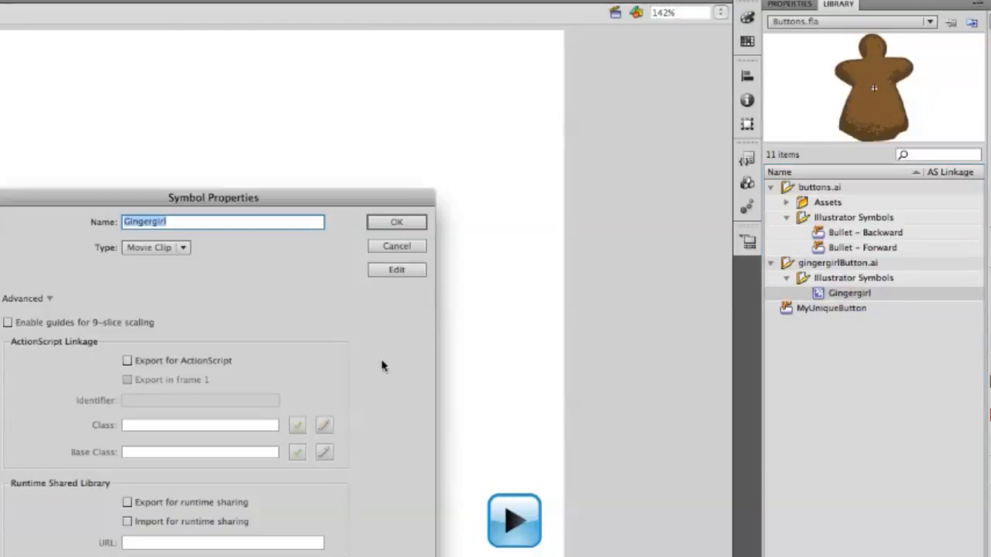
left_click(182, 247)
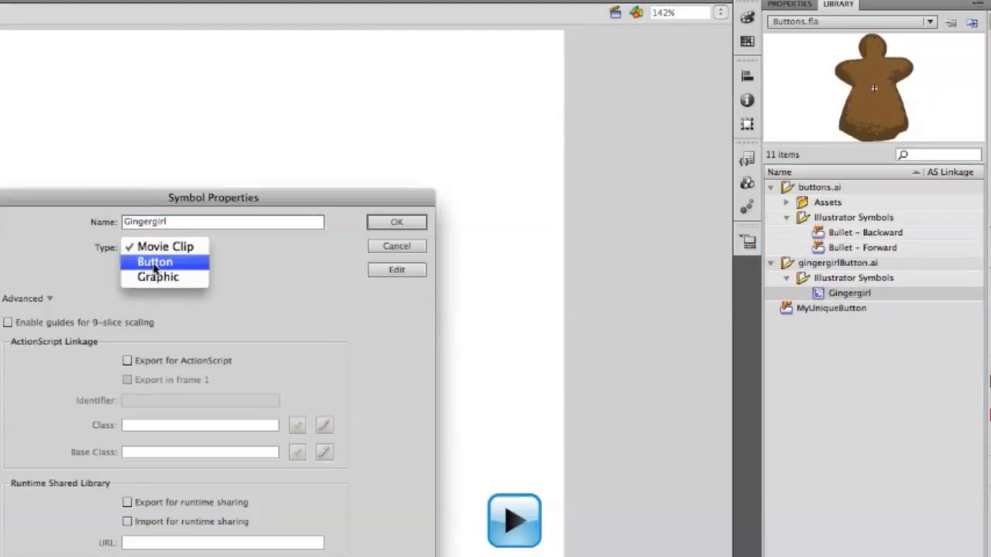
left_click(154, 264)
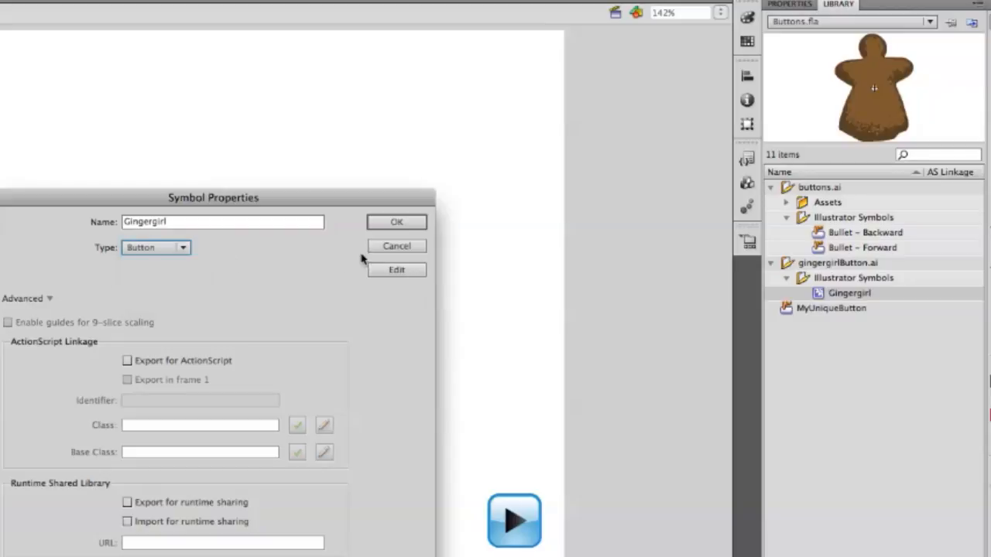
left_click(397, 224)
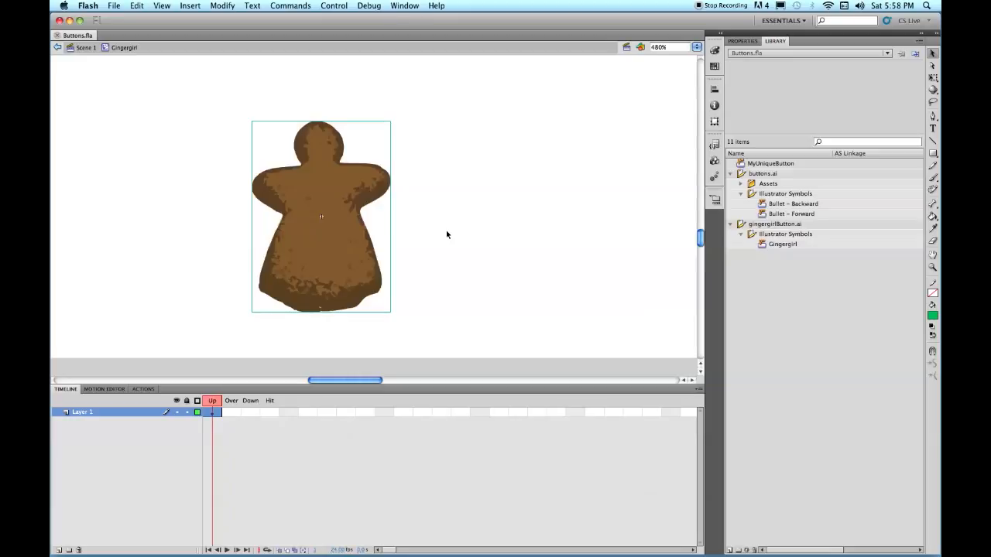
Break the cookie artwork inside the Gingergirl button symbol apart into raw shapes.
key("super+b")
key("super+b")
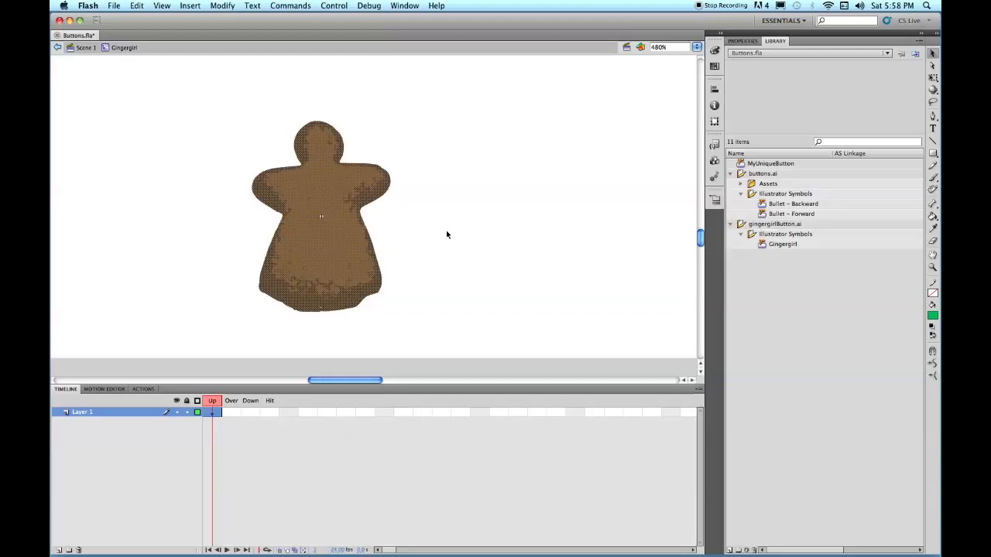
left_click(449, 168)
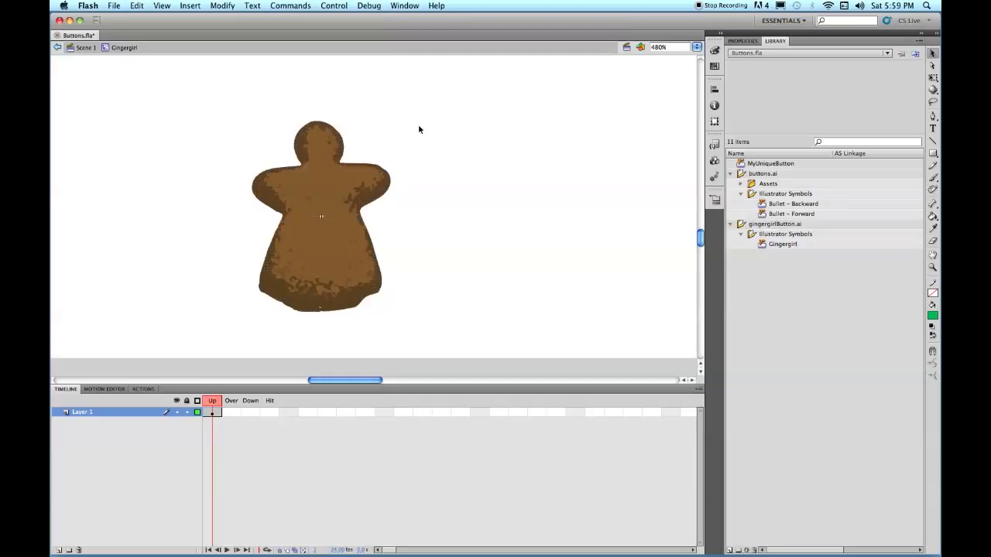
Insert keyframes with the cookie artwork in the button's Over, Down and Hit frames.
left_click(231, 412)
key("F6")
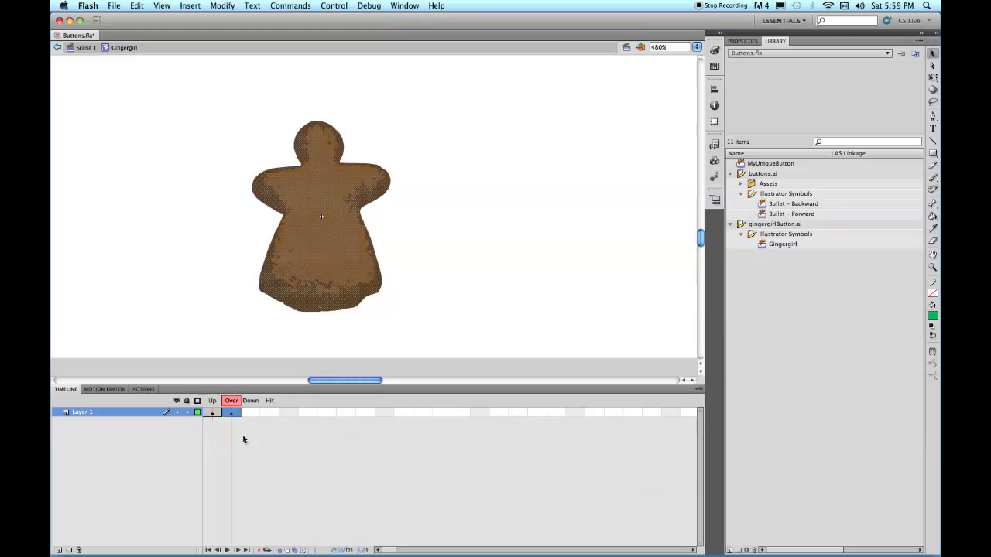
left_click(250, 416)
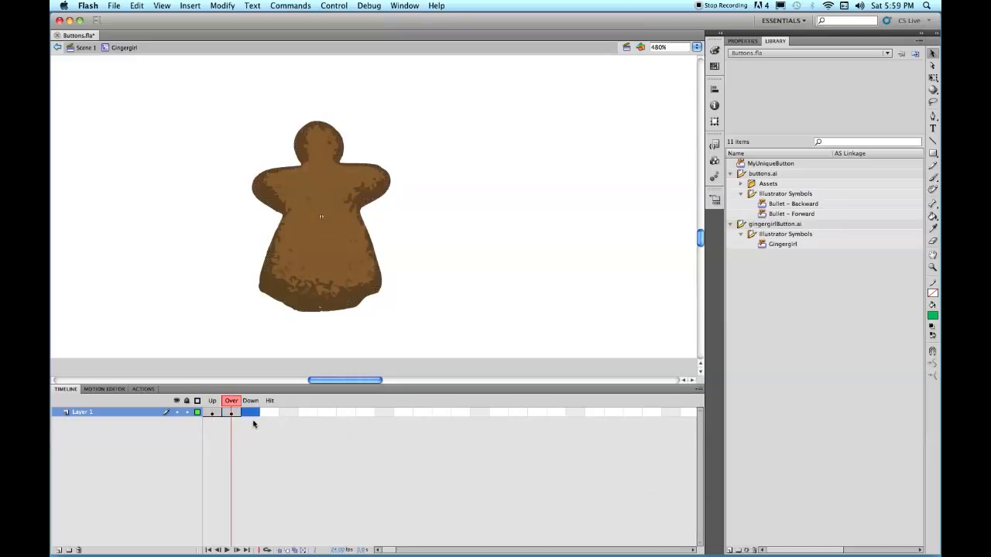
key("F6")
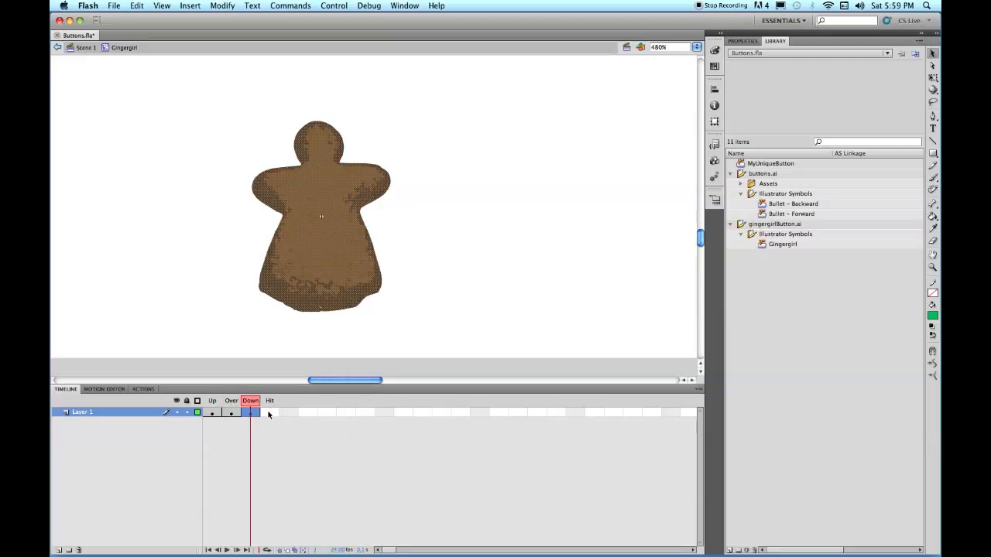
left_click(269, 413)
key("F6")
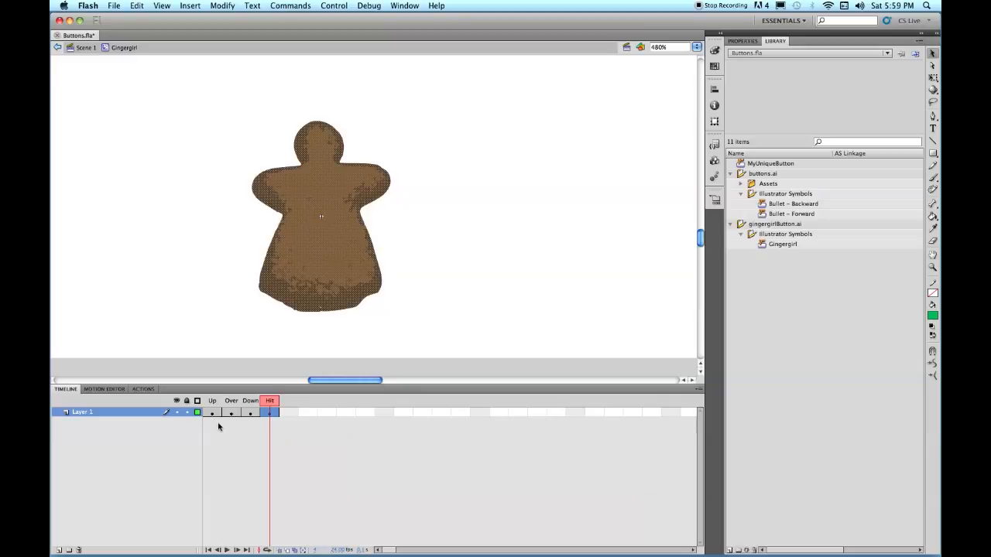
left_click(221, 433)
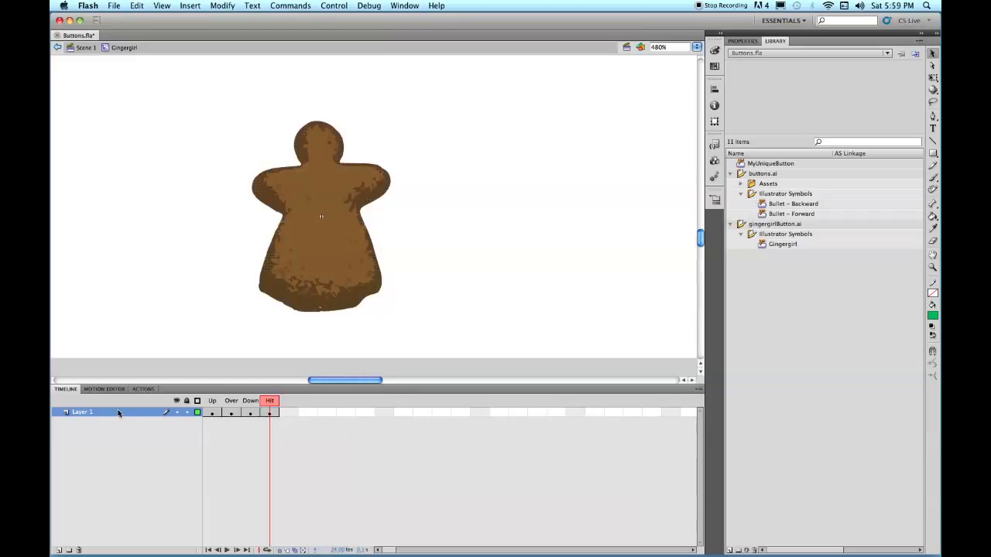
Rename the artwork's layer cookie and add a new layer beneath it.
double_click(81, 412)
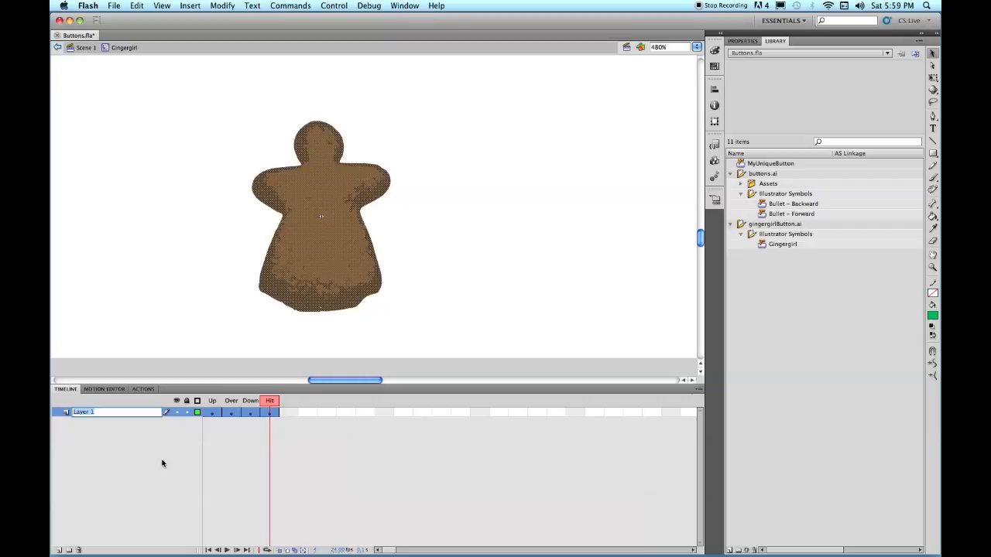
type("cookie")
left_click(137, 447)
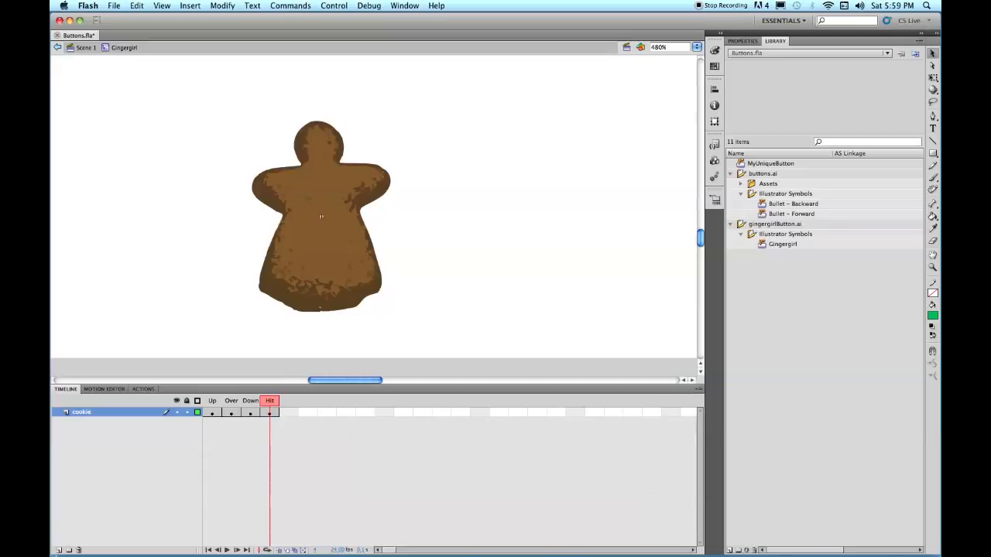
left_click(59, 550)
left_click_drag(110, 412, 112, 434)
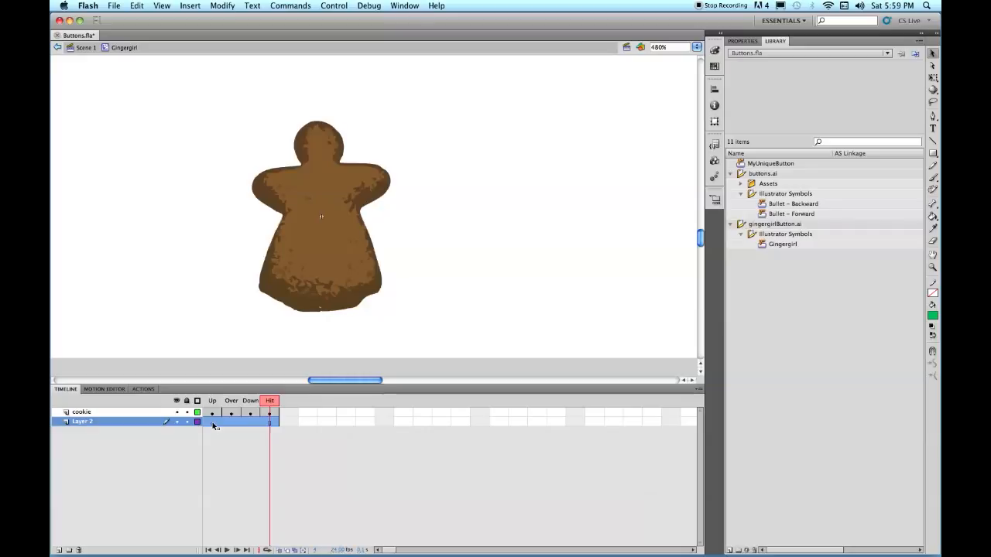
Insert a keyframe in the Over frame of Layer 2.
left_click(213, 424)
left_click(231, 422)
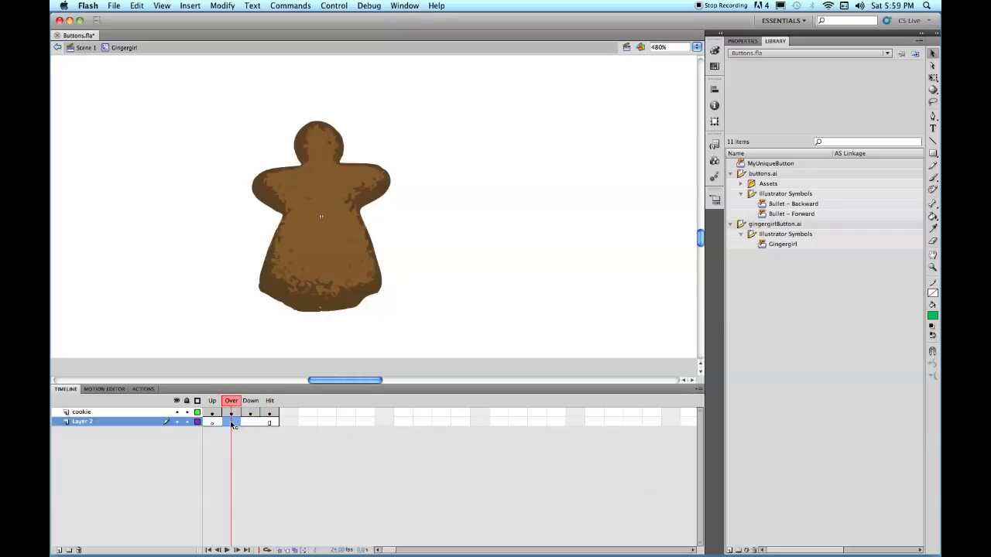
key("F6")
With the cookie layer locked and hidden, paste a copy of its Over artwork in place in Layer 2's Over frame.
left_click(231, 413)
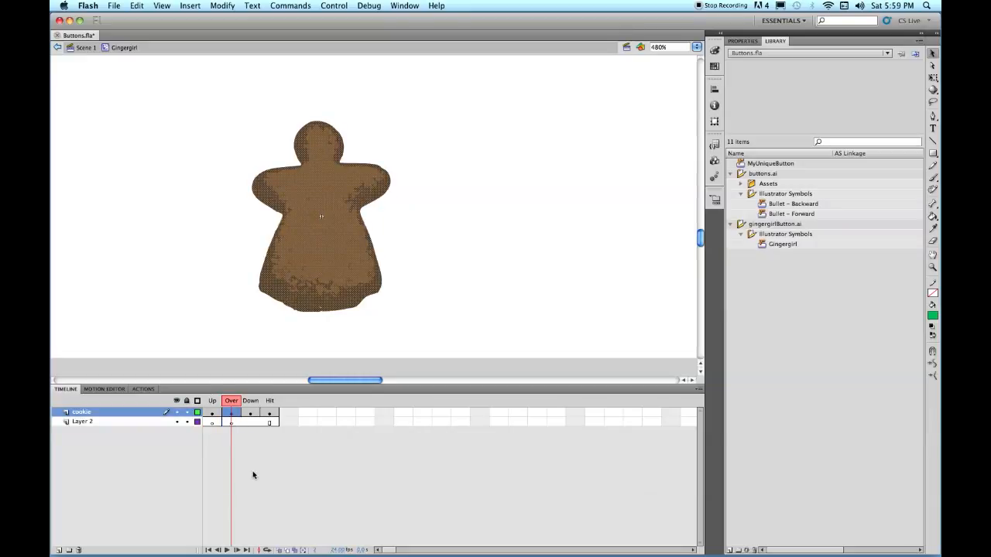
left_click(187, 413)
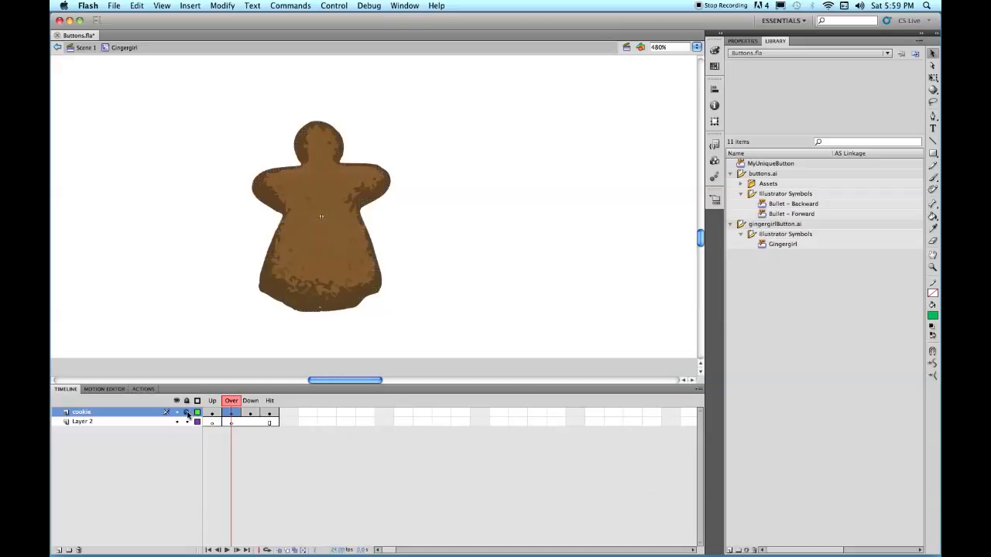
left_click(230, 421)
left_click(176, 413)
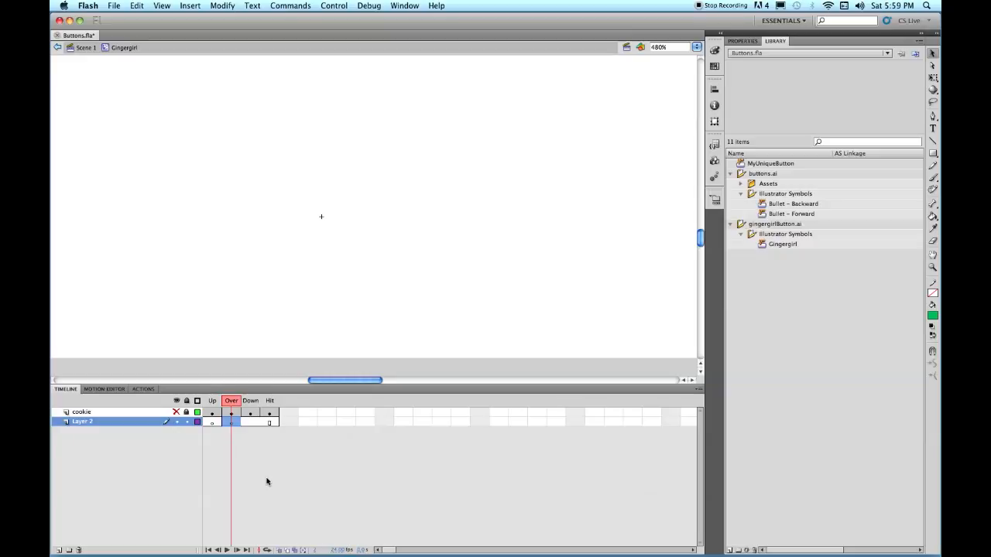
key("super+shift+v")
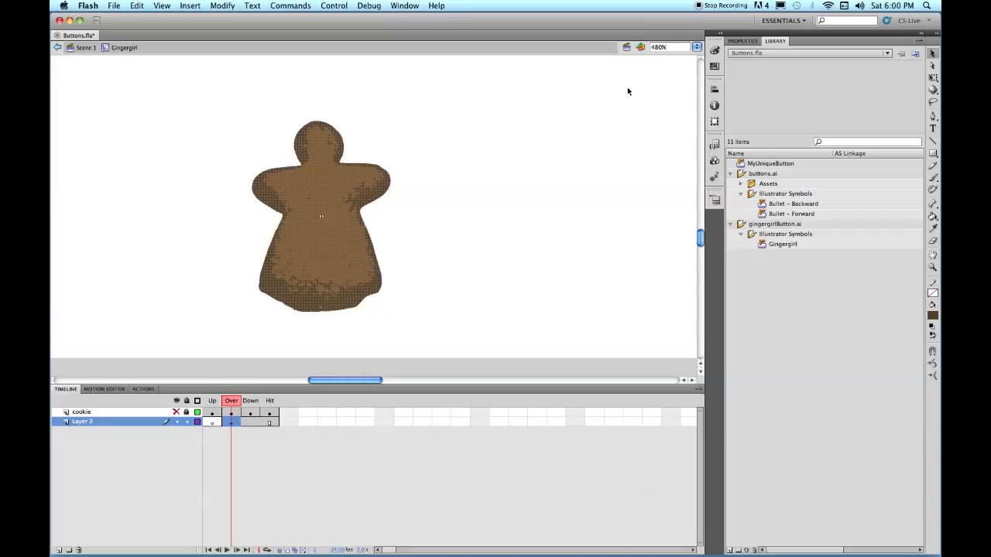
Fill the Layer 2 cookie copy with solid orange and scale it proportionally to 150%.
left_click(933, 315)
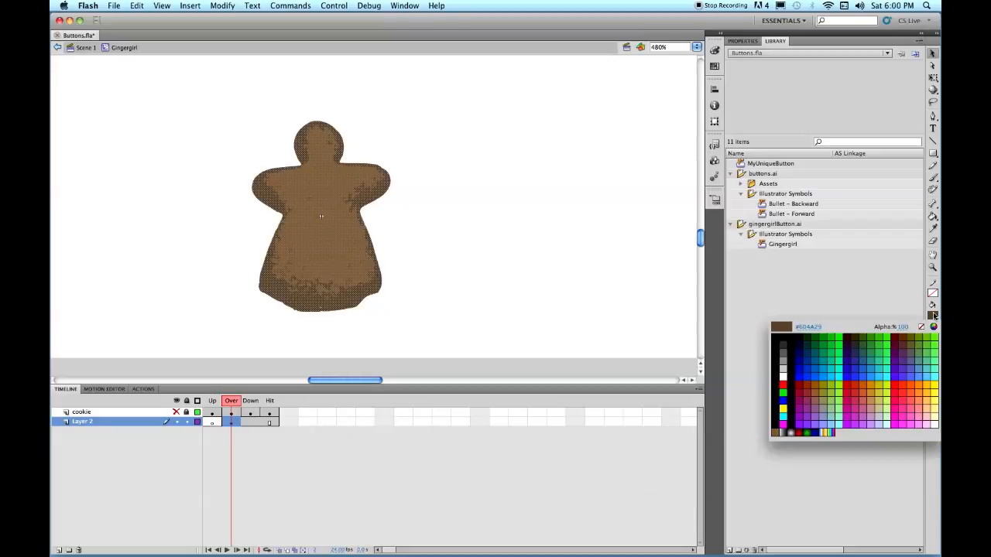
left_click(867, 389)
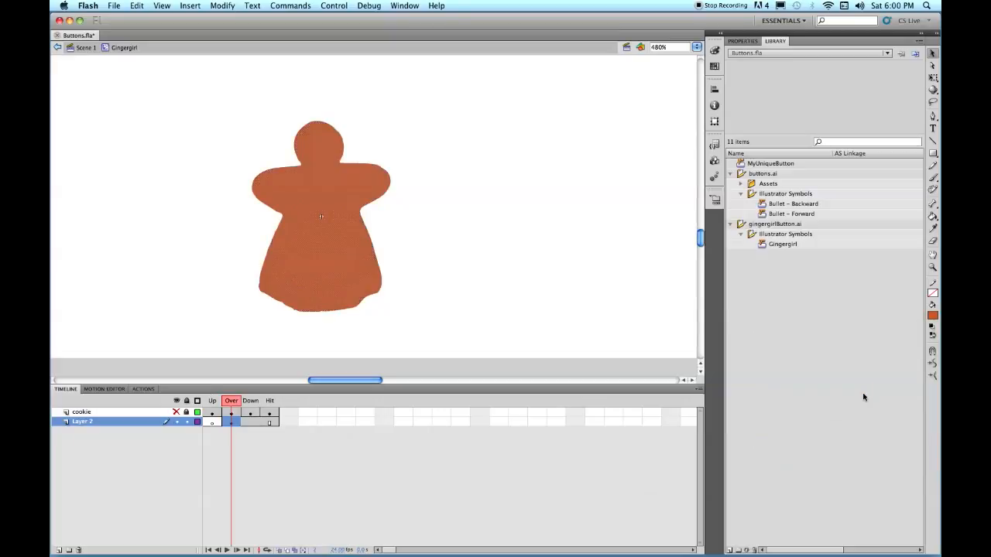
left_click(713, 91)
left_click(659, 86)
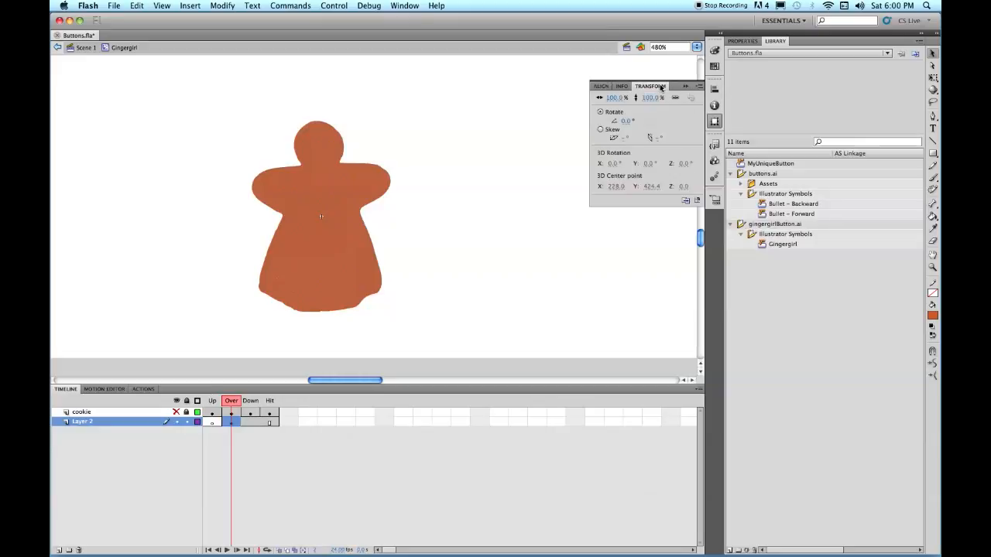
left_click(650, 97)
type("150")
key("Return")
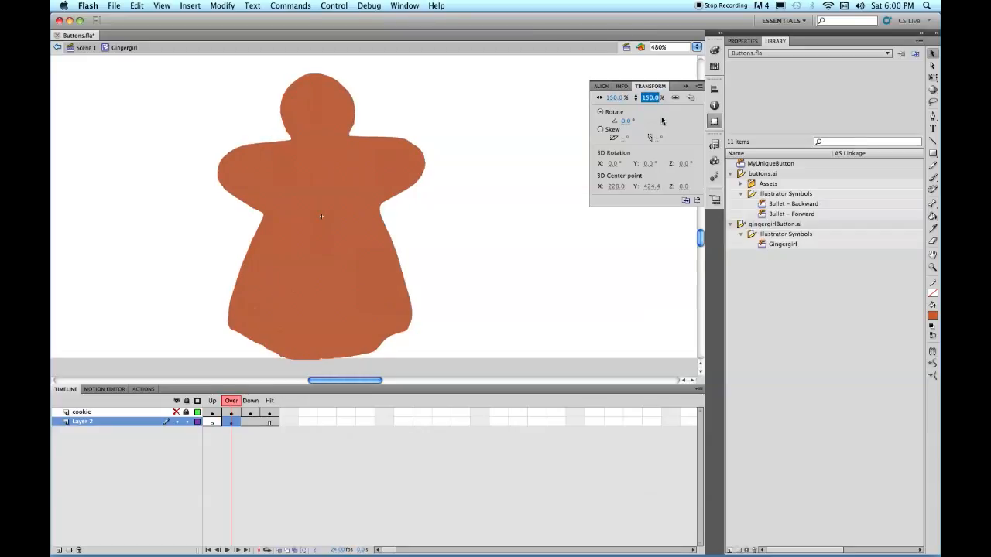
Replace the enlarged shape's fill with a radial gradient and set both its outer and inner colour stops to #CC9966.
left_click(933, 315)
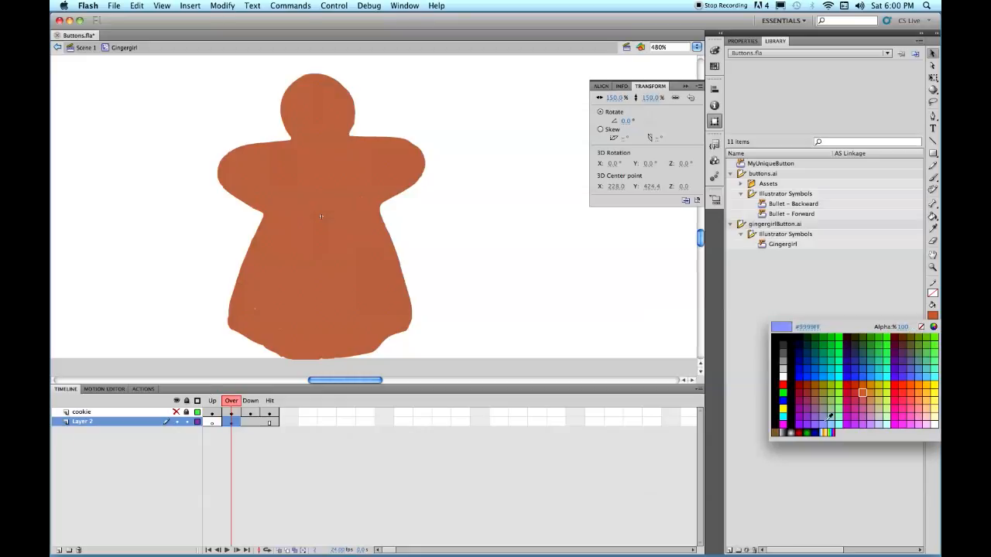
left_click(783, 432)
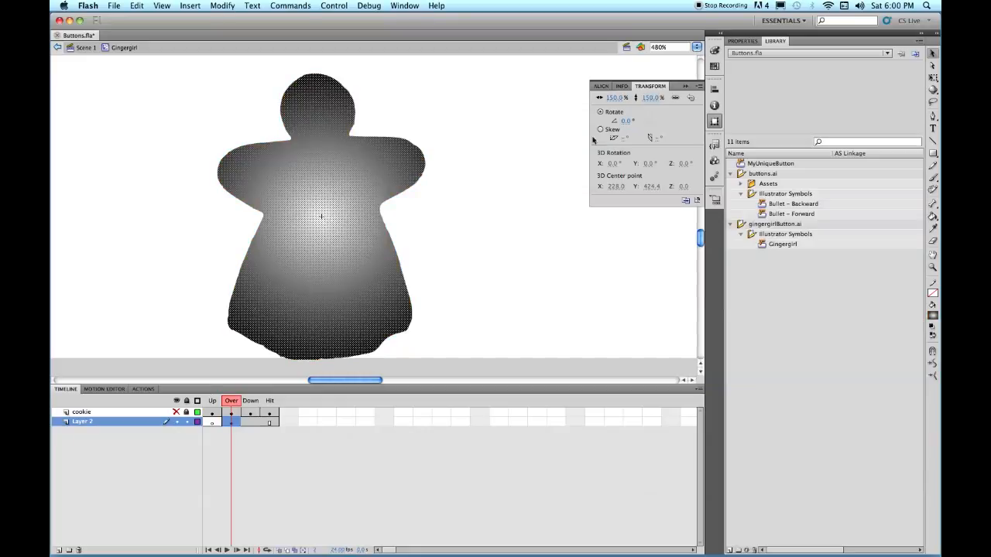
left_click(715, 51)
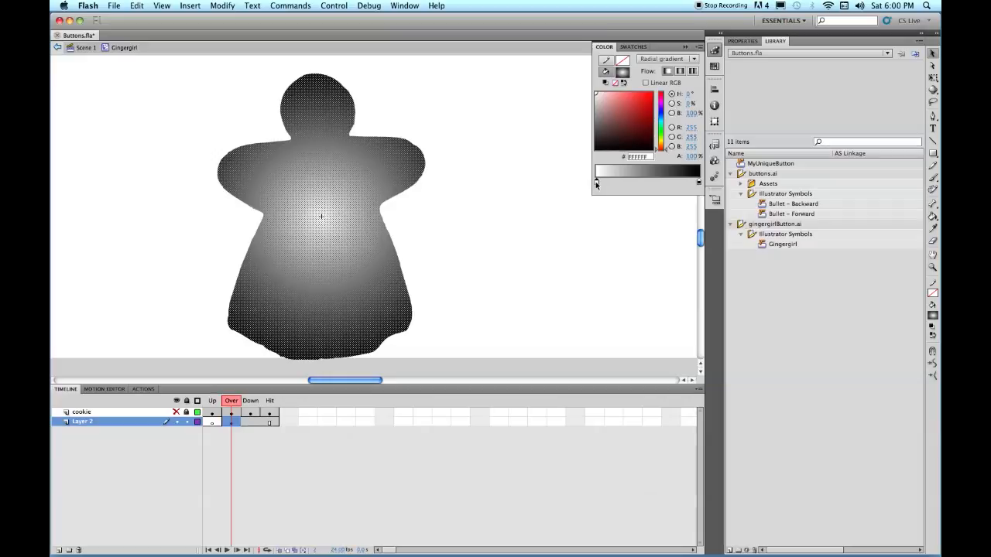
left_click(699, 182)
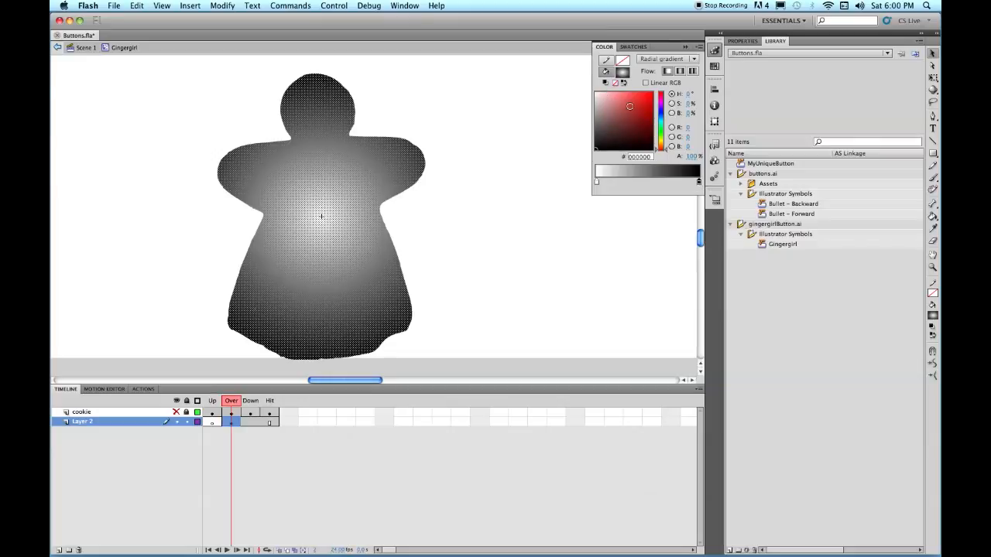
left_click(699, 183)
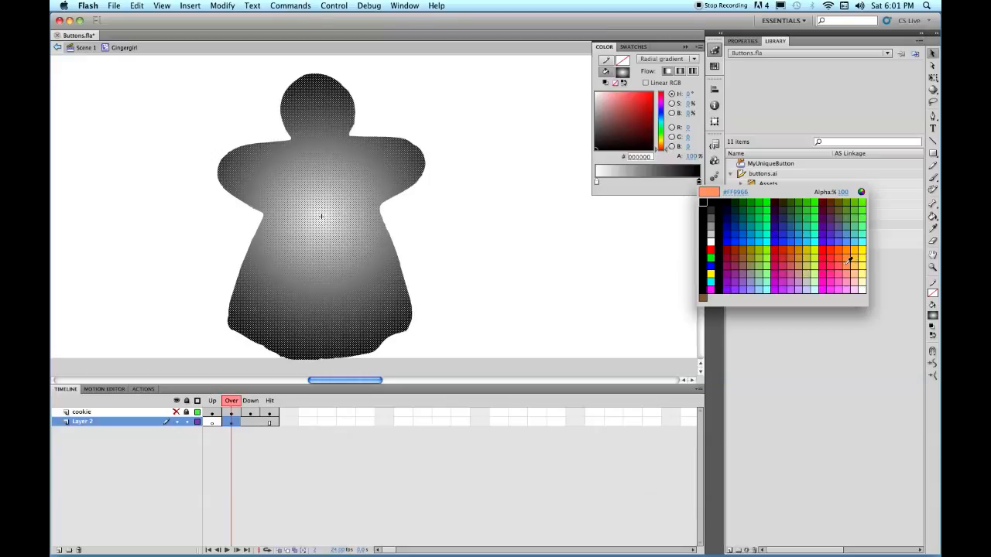
left_click(803, 261)
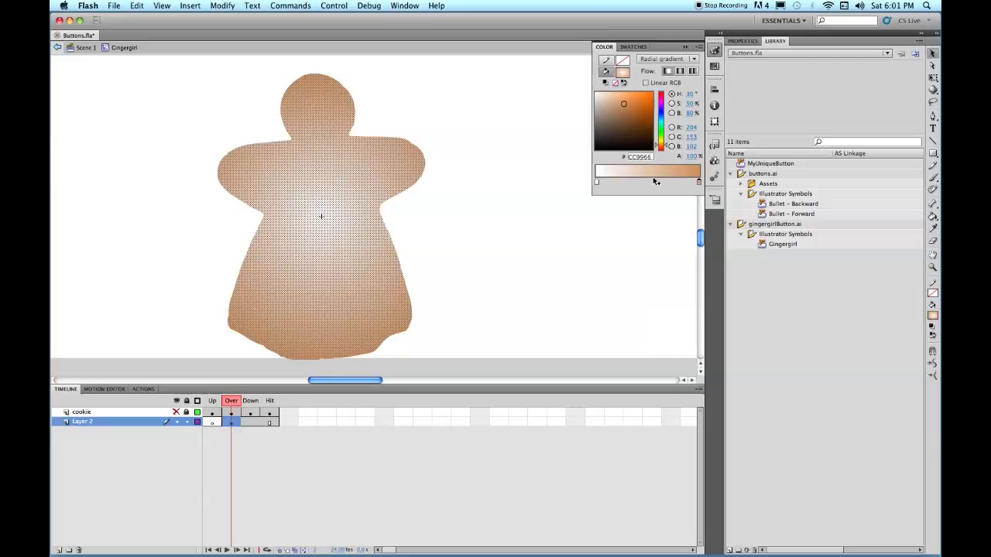
left_click(596, 183)
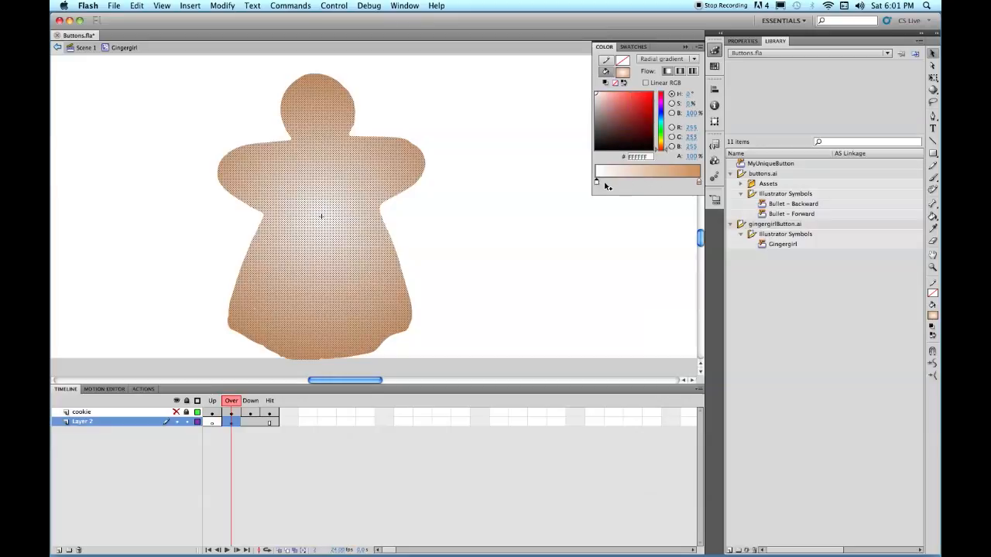
left_click(597, 183)
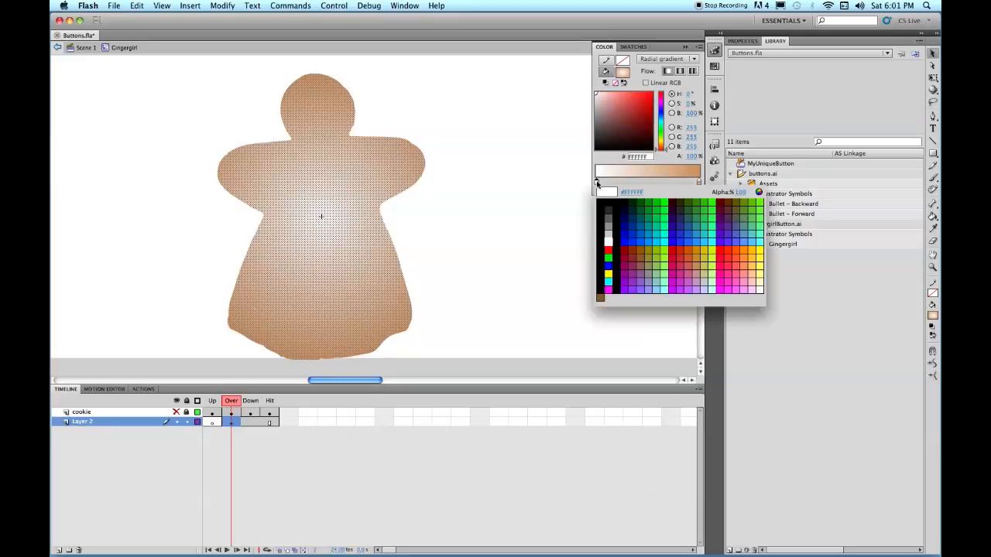
left_click(701, 264)
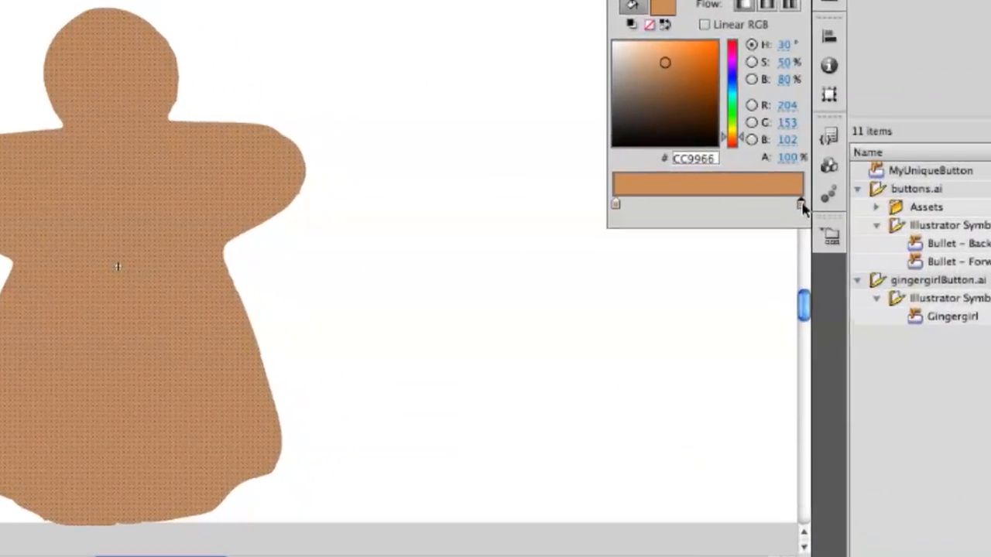
Set the gradient's outer stop to 0% alpha and add an intermediate stop close to the outer end.
left_click(813, 160)
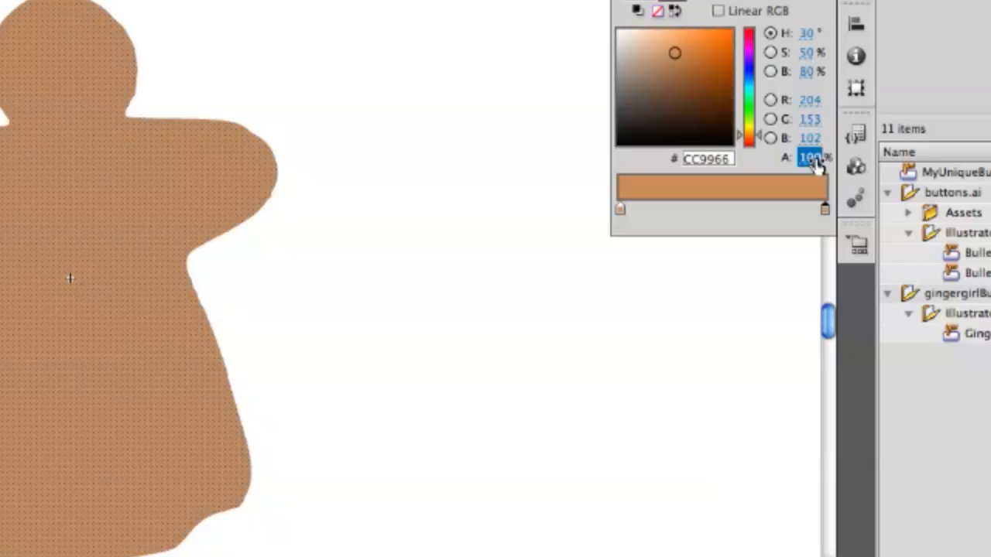
left_click_drag(816, 164, 683, 161)
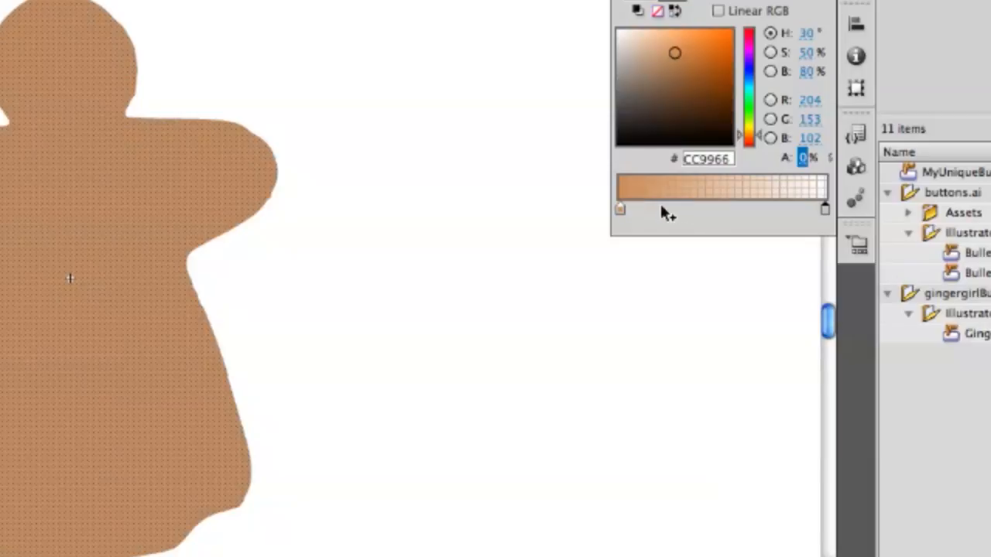
left_click(708, 211)
left_click_drag(707, 211, 793, 212)
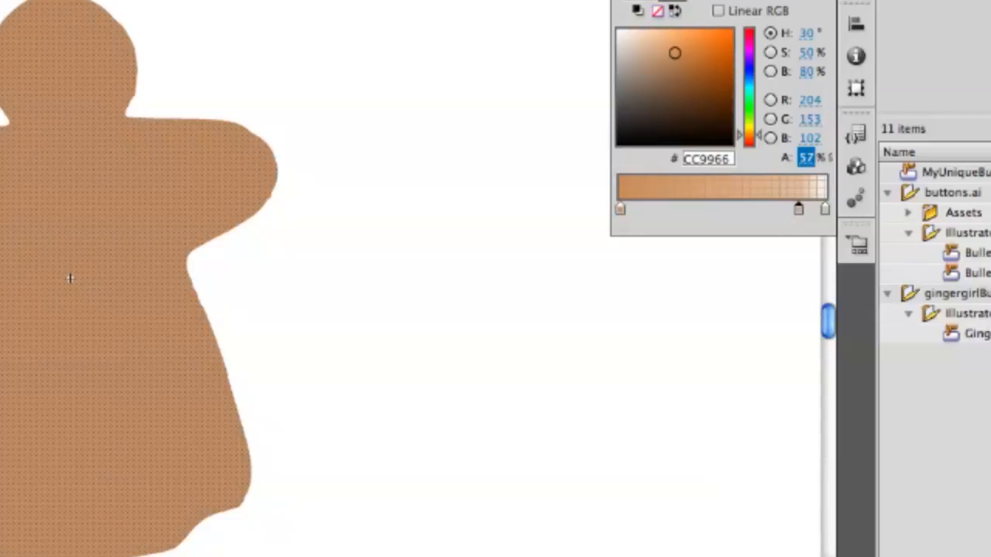
key("Return")
Deselect the gradient shape and make the cookie layer visible again.
left_click(70, 278)
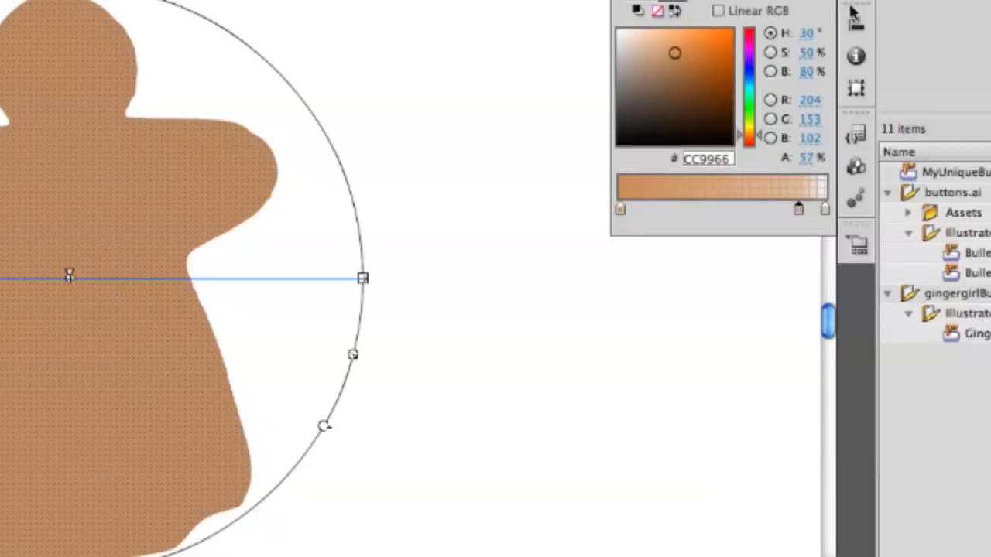
key("v")
left_click(435, 39)
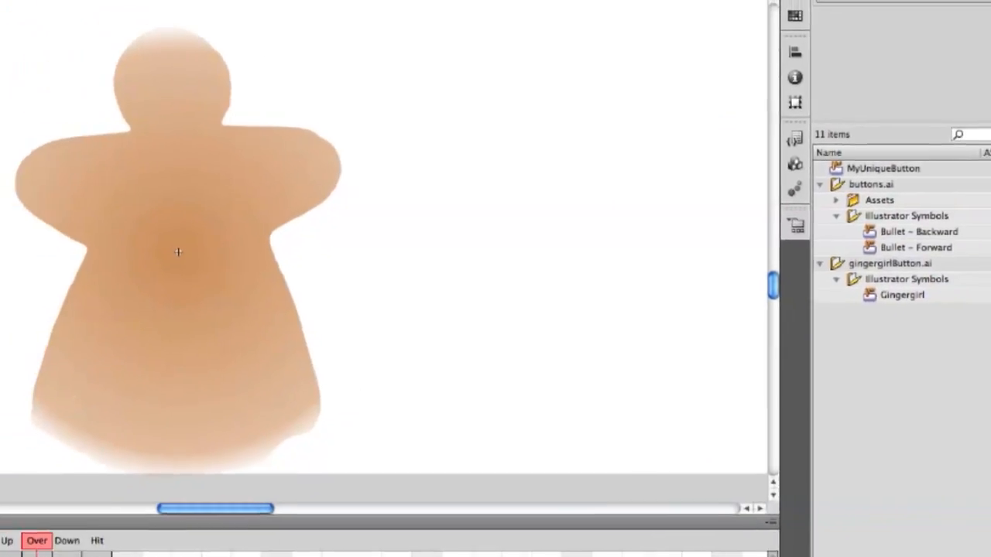
left_click(18, 513)
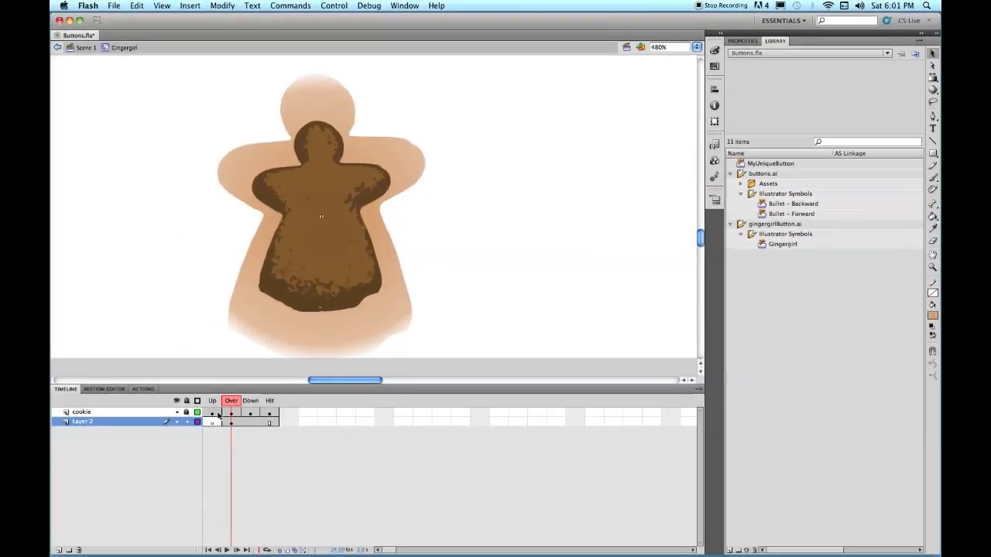
Move the intermediate and outer gradient stops of Layer 2's Over-frame shape slightly toward the inner end.
left_click(152, 475)
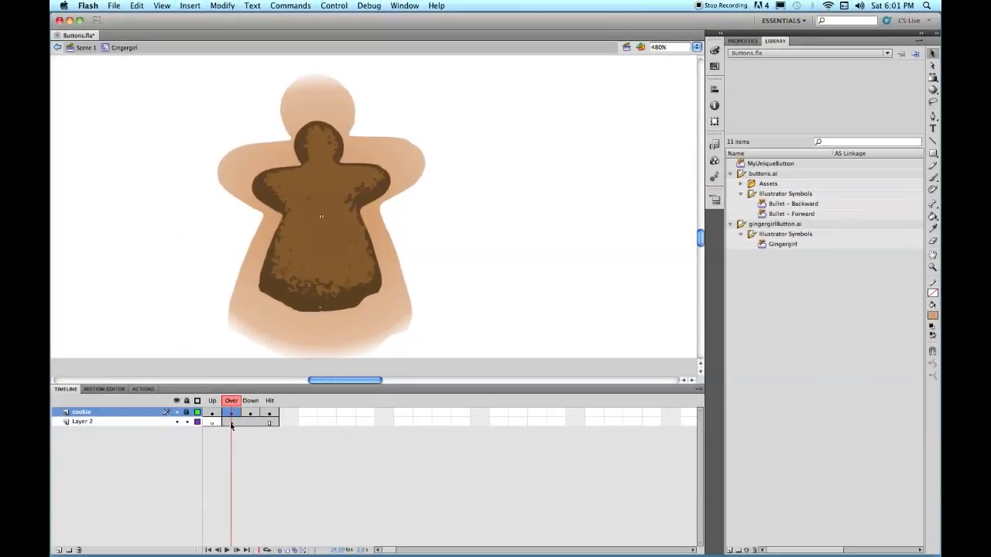
left_click(231, 421)
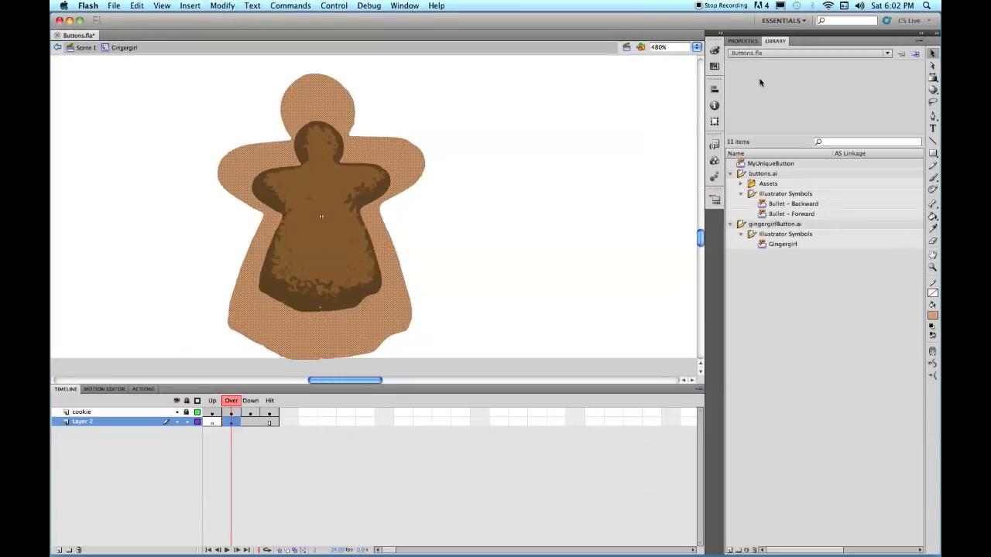
left_click(714, 52)
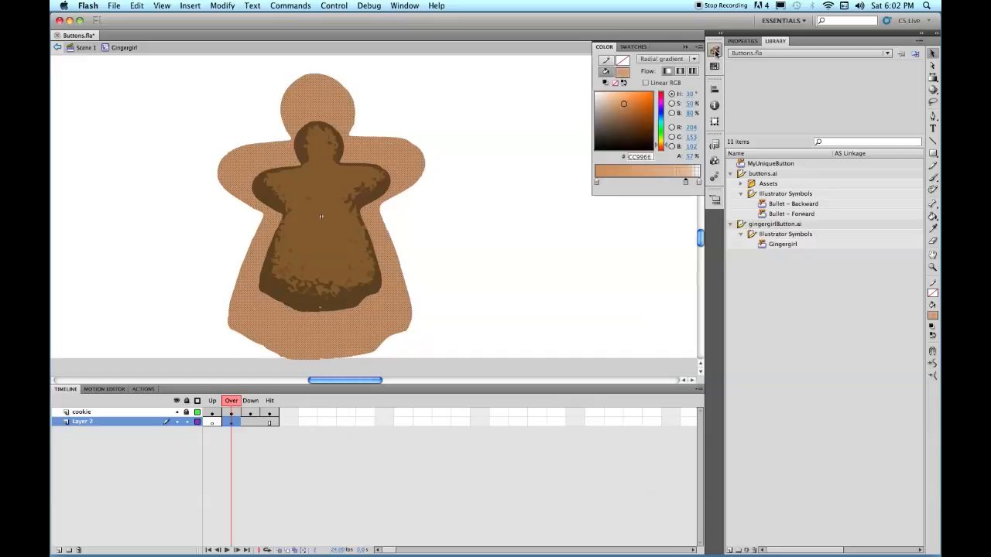
left_click_drag(685, 182, 677, 183)
left_click(697, 183)
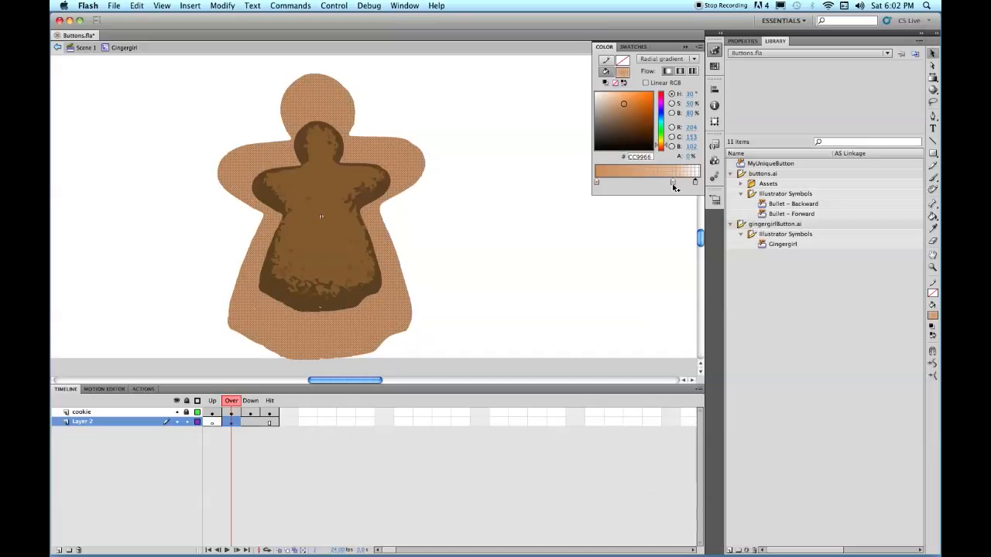
Recolour the intermediate gradient stop to pale yellow #E2D181, shift it further inward, and deselect the shape.
left_click(672, 183)
left_click_drag(671, 139, 670, 134)
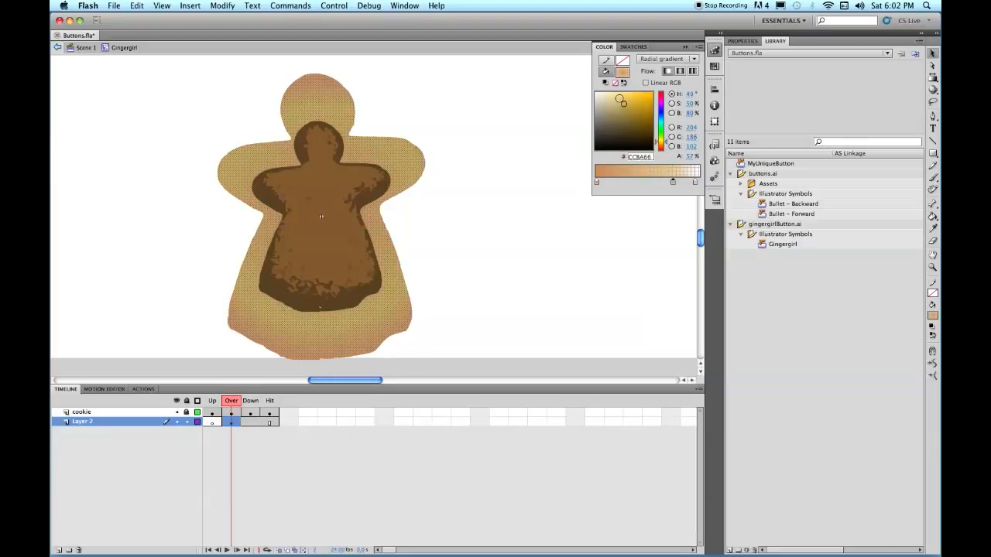
left_click_drag(621, 101, 619, 98)
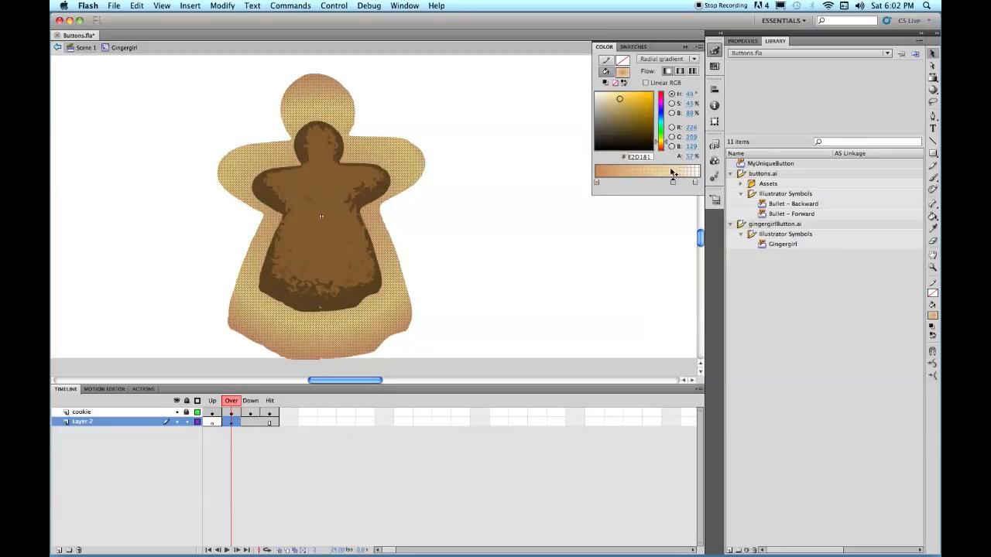
left_click_drag(672, 184, 662, 182)
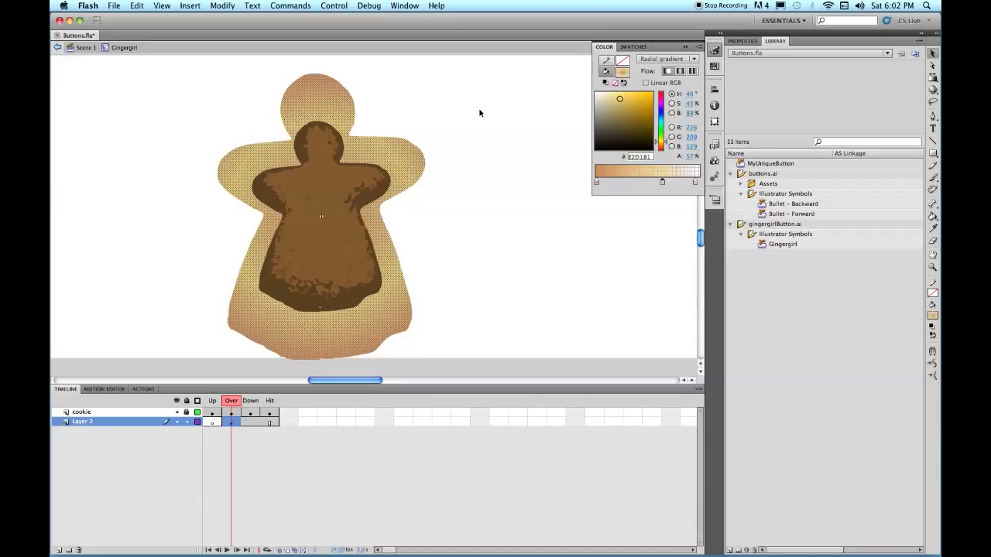
left_click(542, 93)
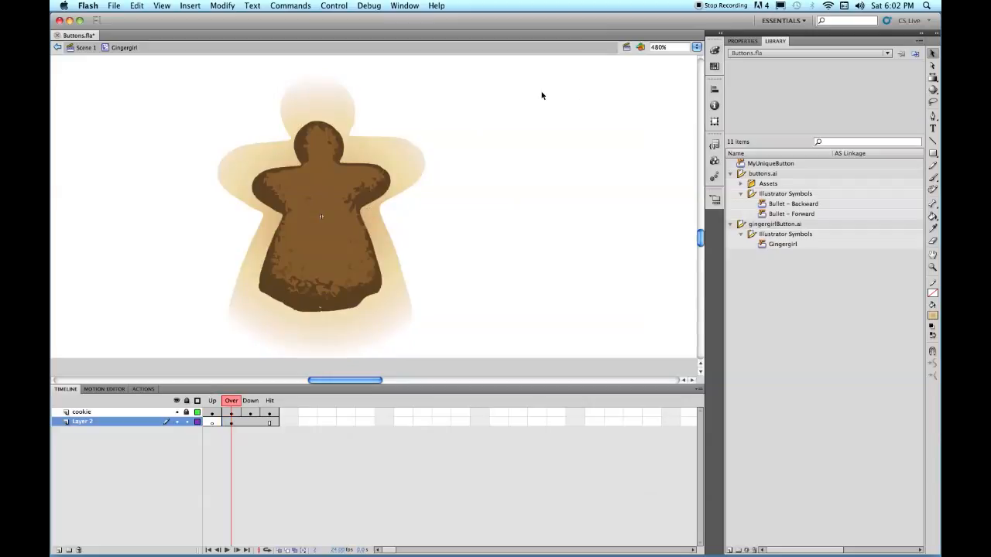
Scale Layer 2's Over-frame glow shape unproportionally to 97% width and 89% height, and deselect it.
left_click(715, 91)
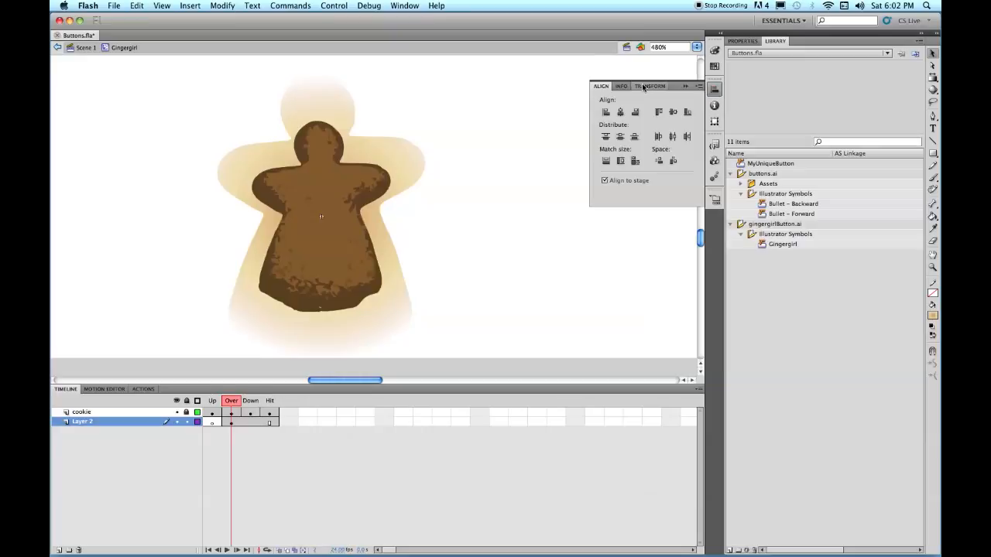
left_click(231, 422)
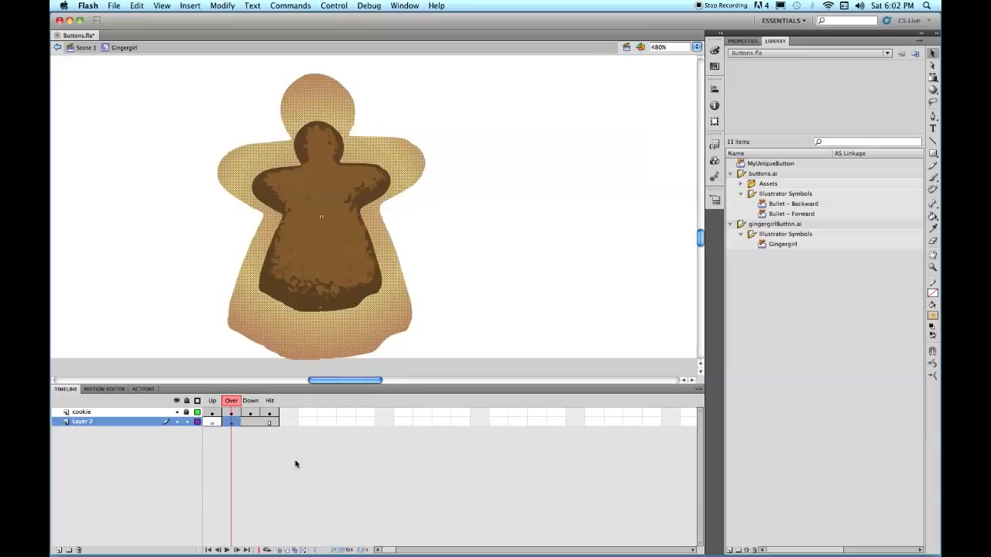
left_click(715, 90)
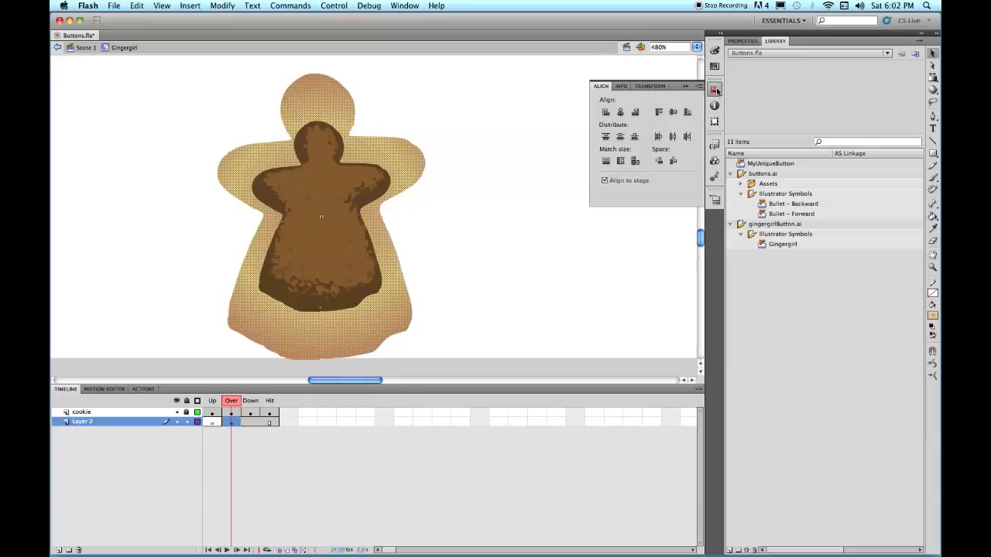
left_click(659, 86)
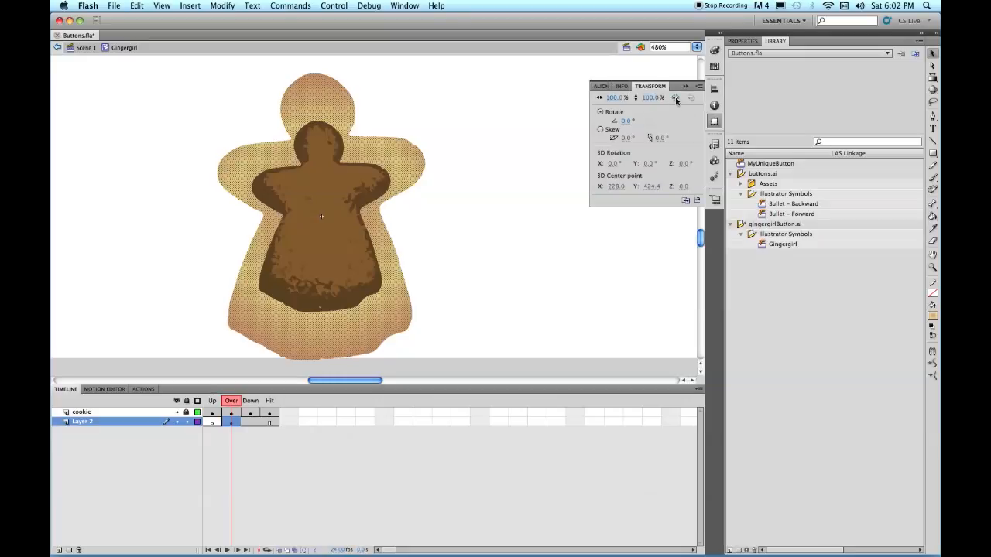
left_click_drag(651, 99, 644, 101)
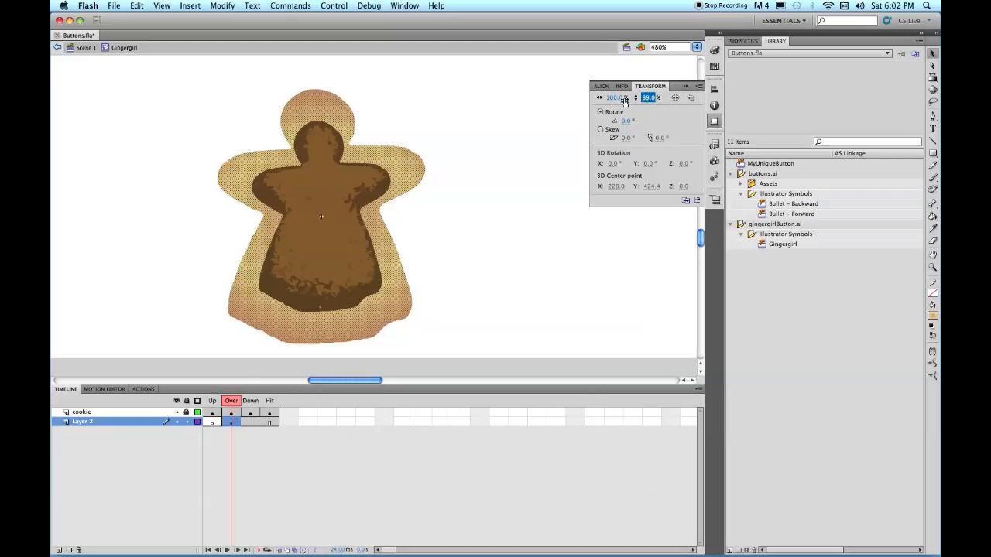
left_click(614, 99)
left_click_drag(613, 99, 612, 101)
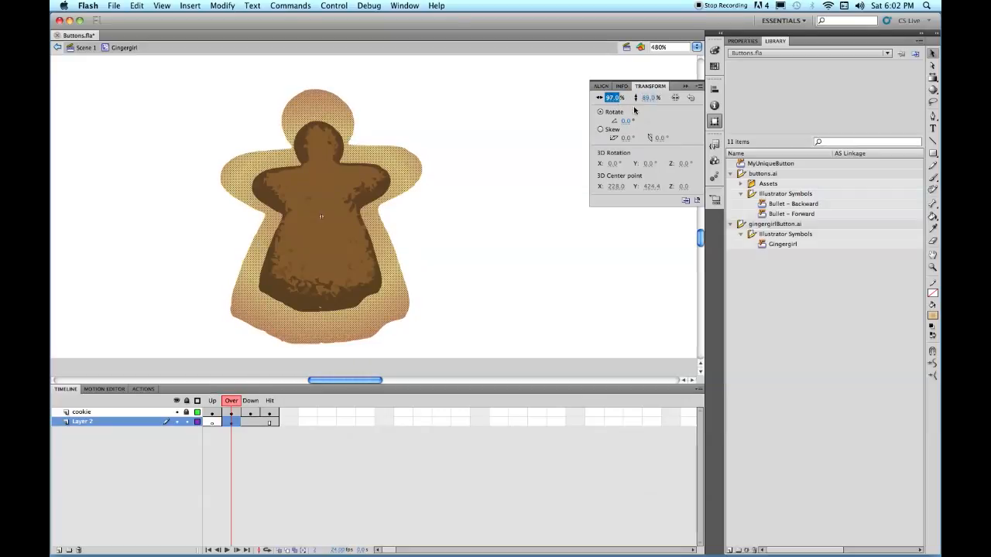
left_click(501, 96)
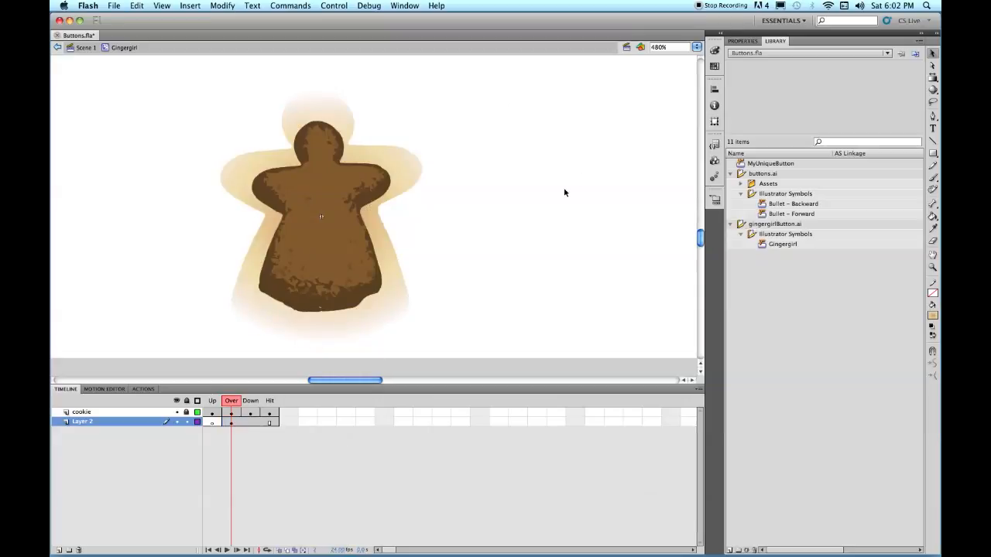
Scale Layer 2's Over-frame glow shape to 90% width and 88% height, and deselect it.
left_click(231, 423)
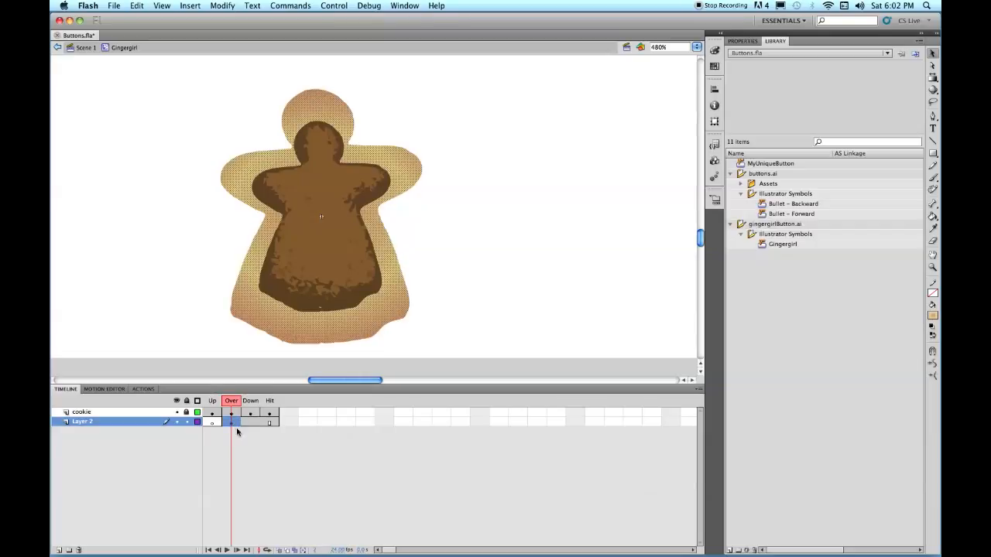
left_click(715, 89)
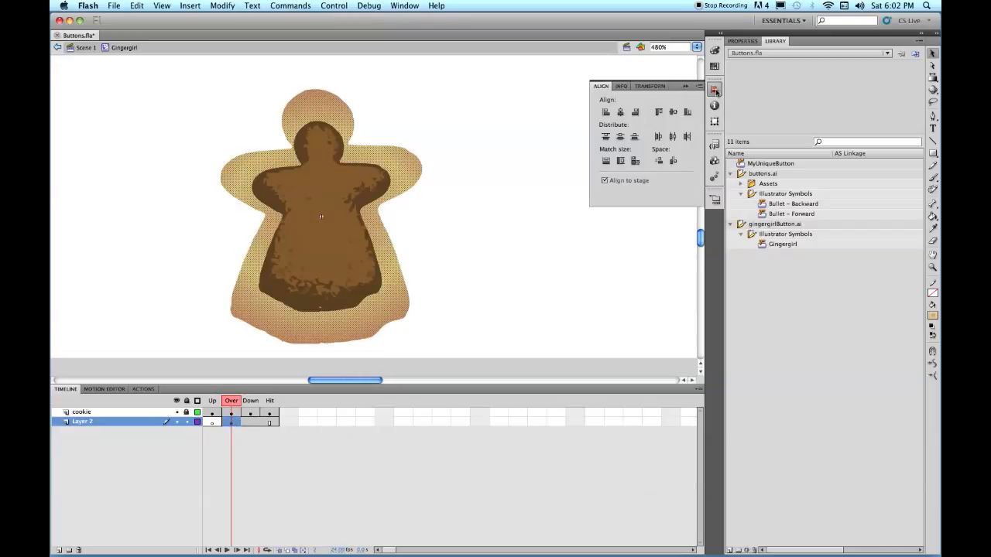
left_click(650, 86)
left_click_drag(619, 101, 645, 108)
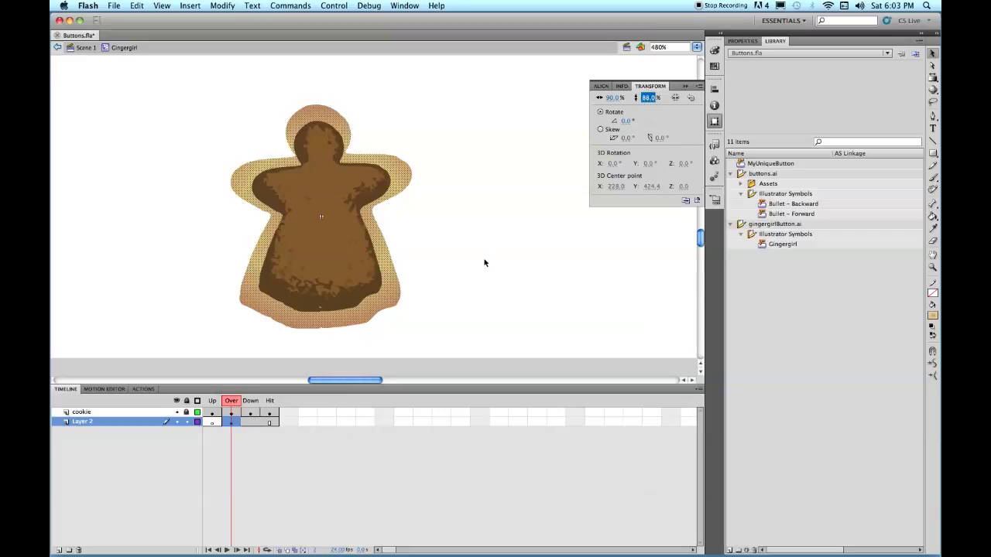
left_click(541, 250)
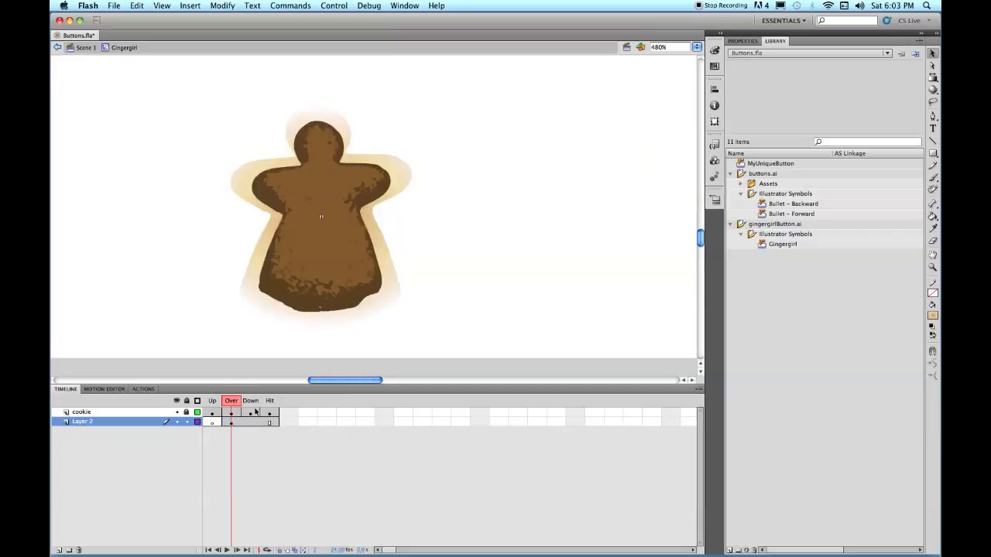
Lock Layer 2 and recolour the cookie layer's Over-frame inner body fill to lighter brown #A3793F, leaving it deselected.
left_click(186, 422)
left_click(231, 413)
left_click(449, 220)
left_click(331, 240)
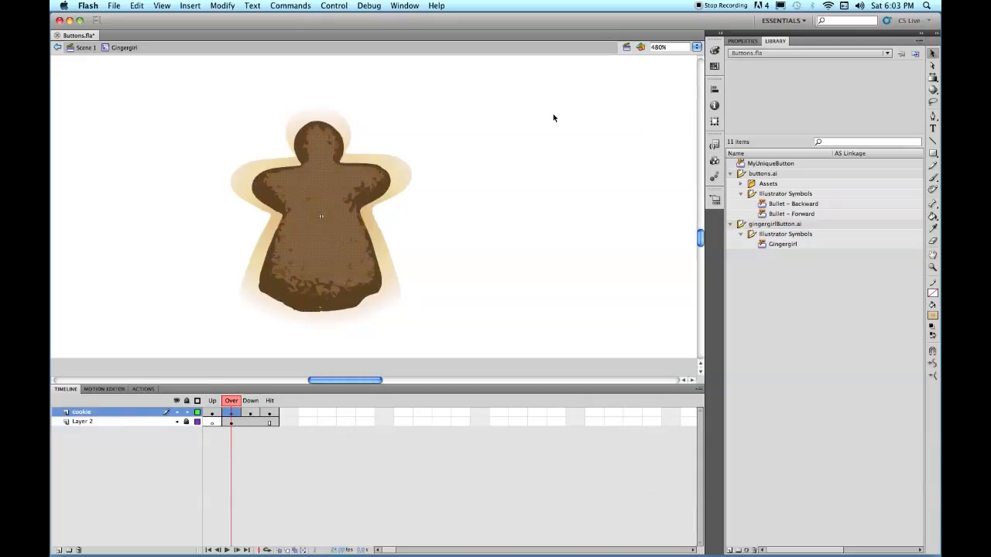
left_click(713, 52)
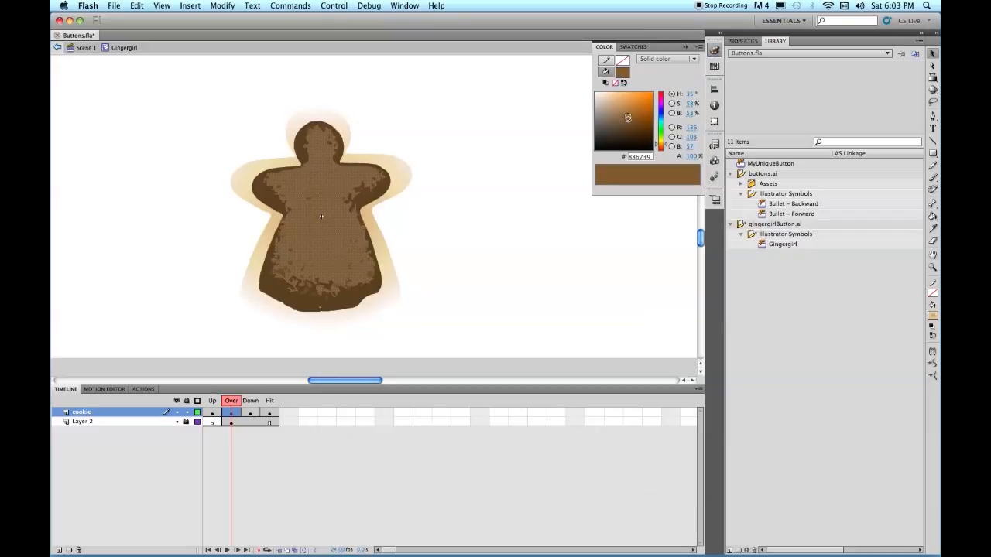
left_click_drag(628, 118, 626, 113)
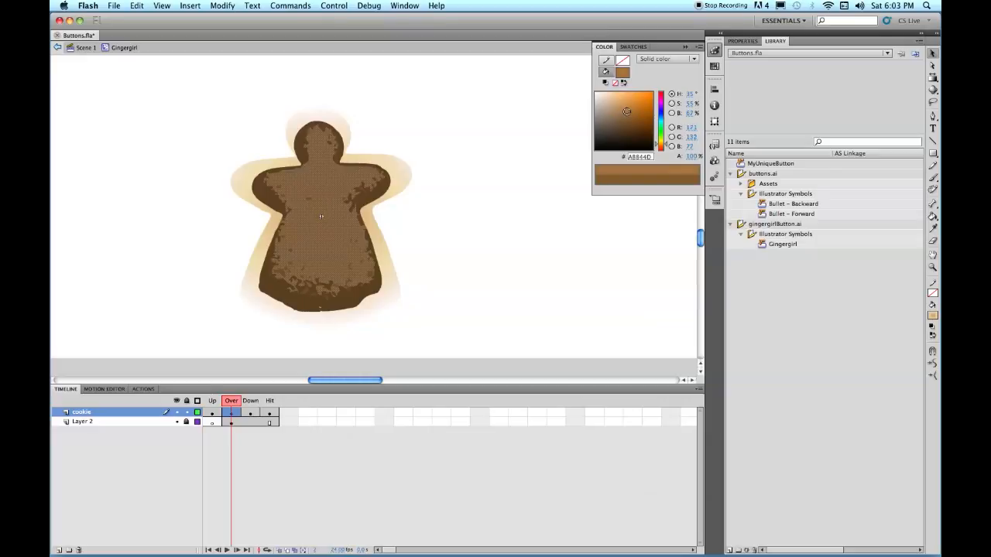
left_click_drag(626, 112, 625, 113)
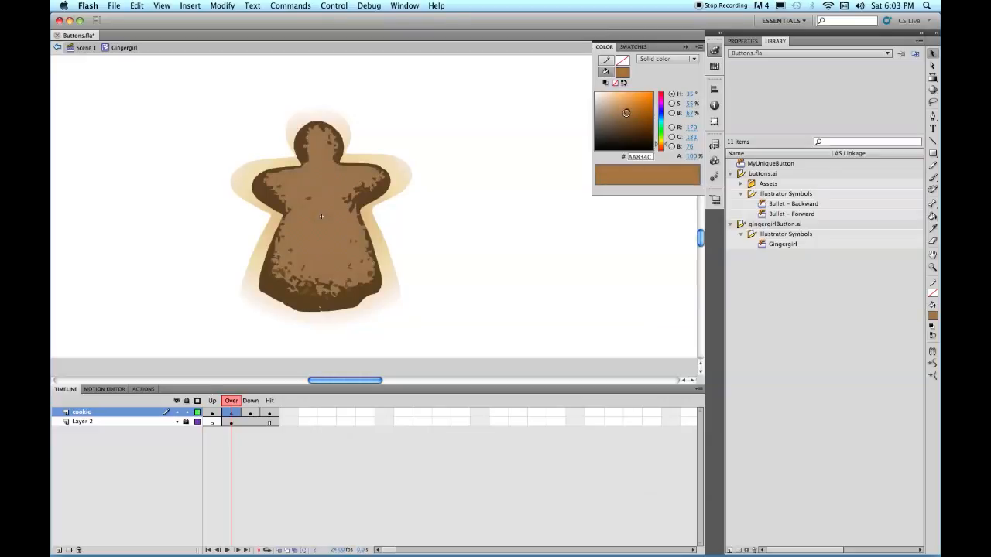
left_click_drag(629, 113, 630, 114)
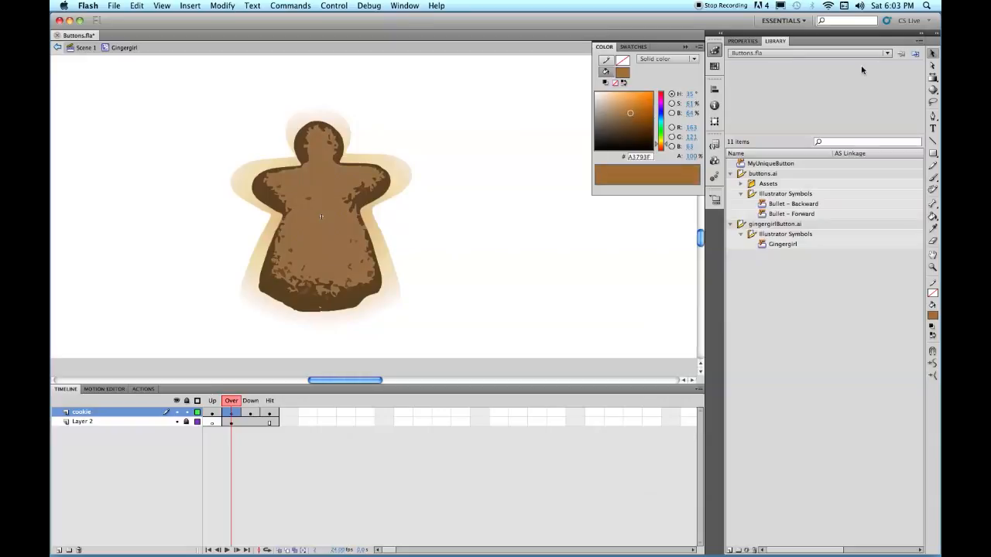
left_click(485, 117)
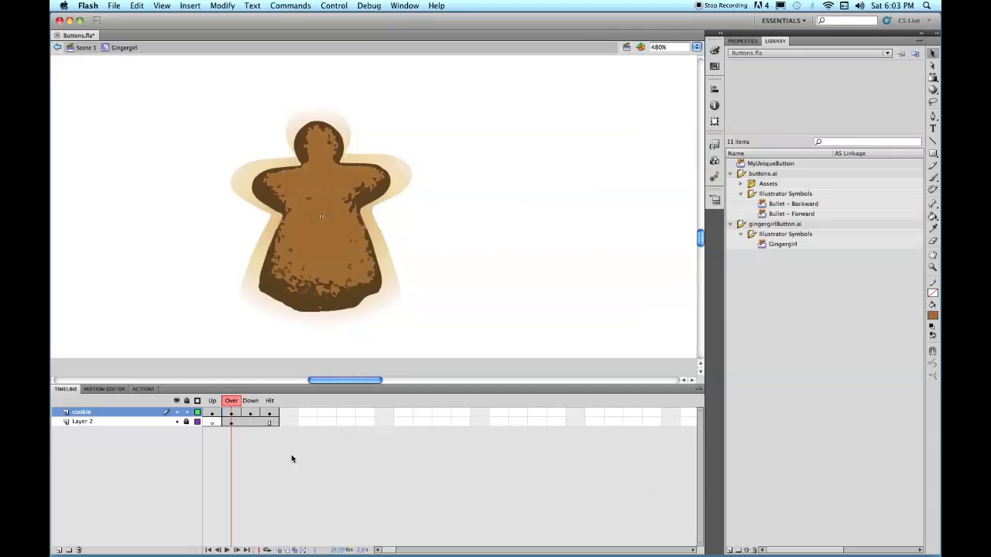
Insert a keyframe in Layer 2's Down frame, unlock that layer with the cookie layer locked, and select its glow shape.
mouse_move(233, 401)
left_mouse_down()
mouse_move(213, 400)
mouse_move(259, 406)
mouse_move(230, 408)
mouse_move(248, 407)
left_mouse_up()
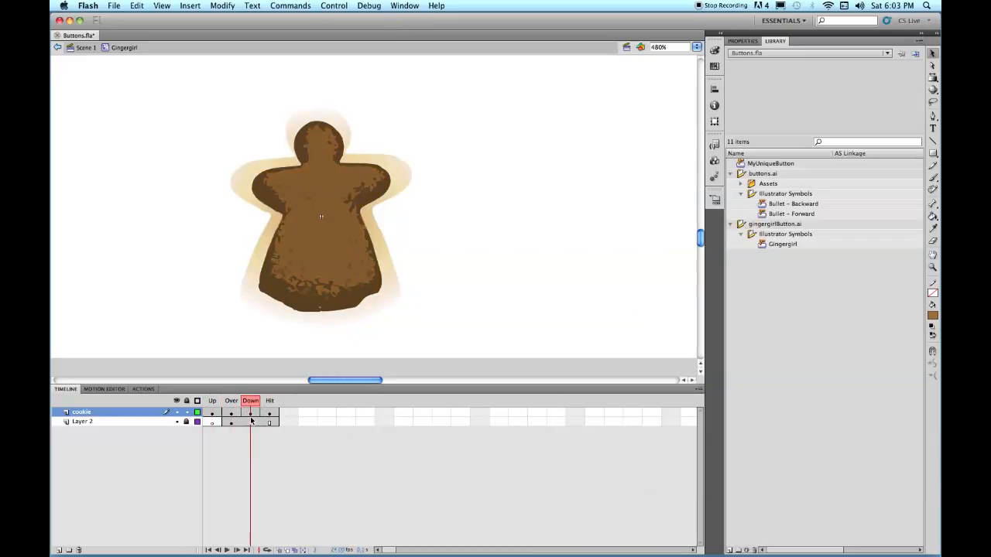
left_click(250, 422)
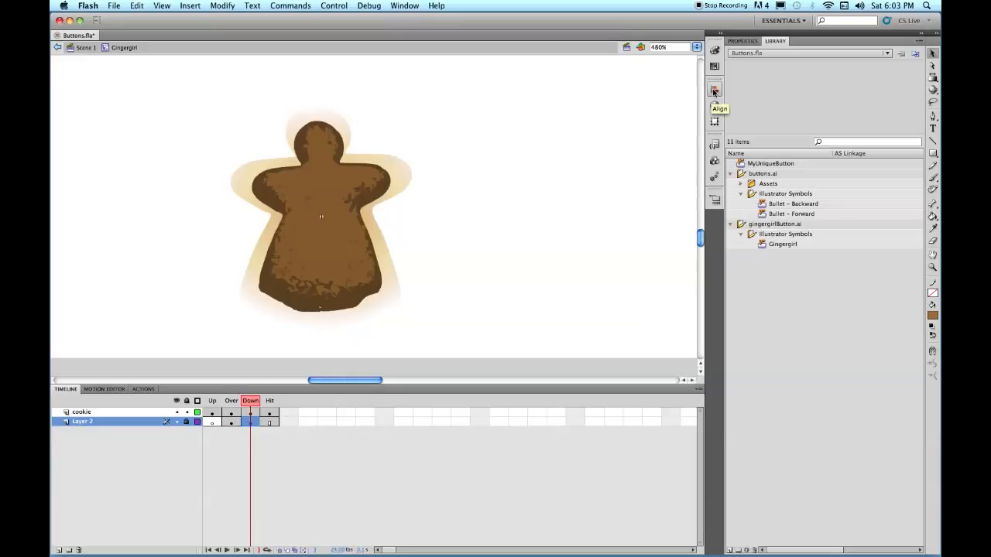
left_click(186, 421)
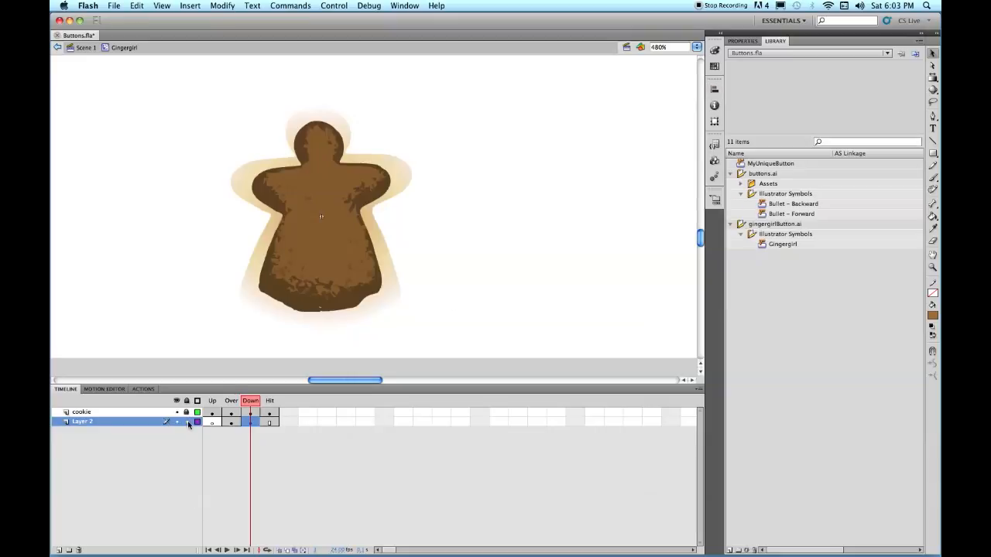
left_click(251, 423)
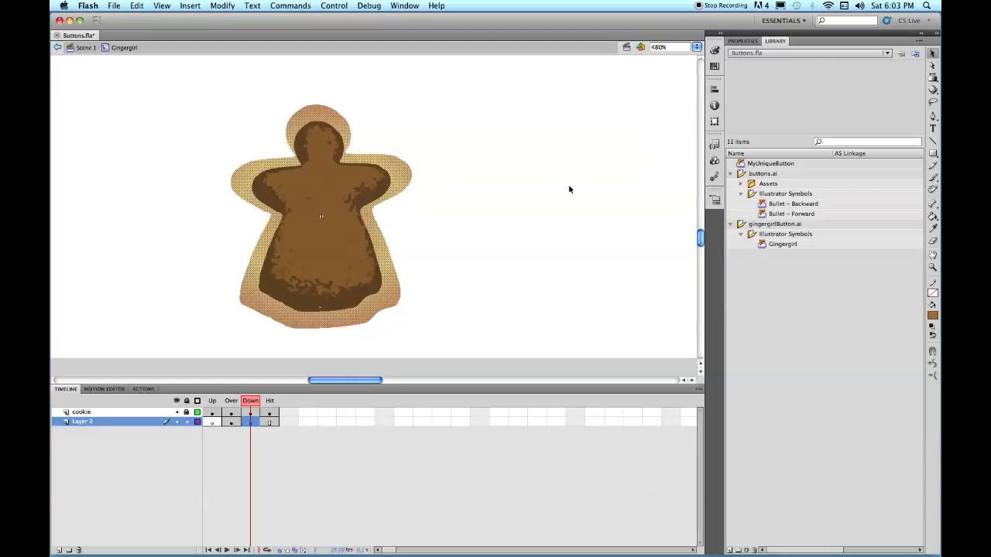
Recolour the Down-frame glow's intermediate gradient stop to #E2B181 and its outer stop to #CC8266.
left_click(714, 50)
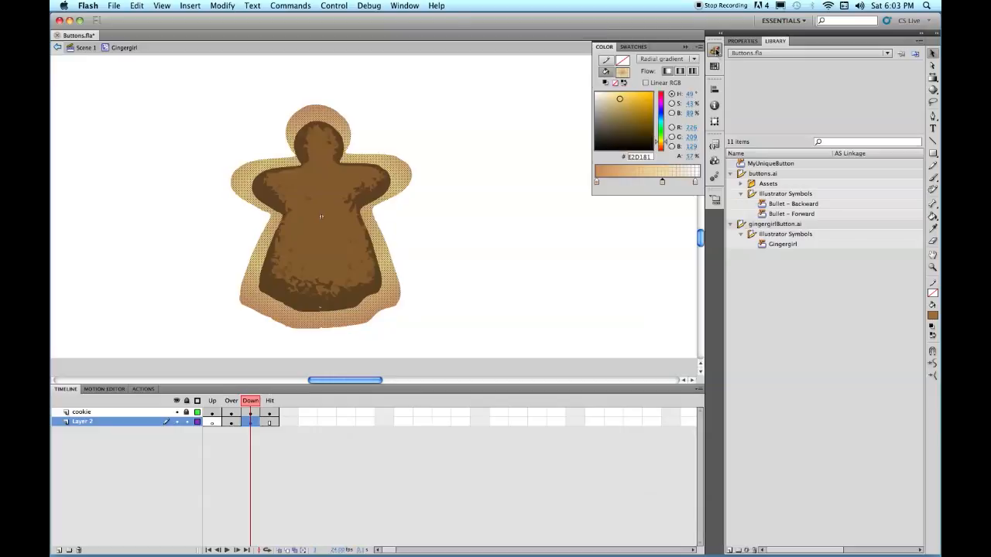
left_click_drag(667, 143, 669, 147)
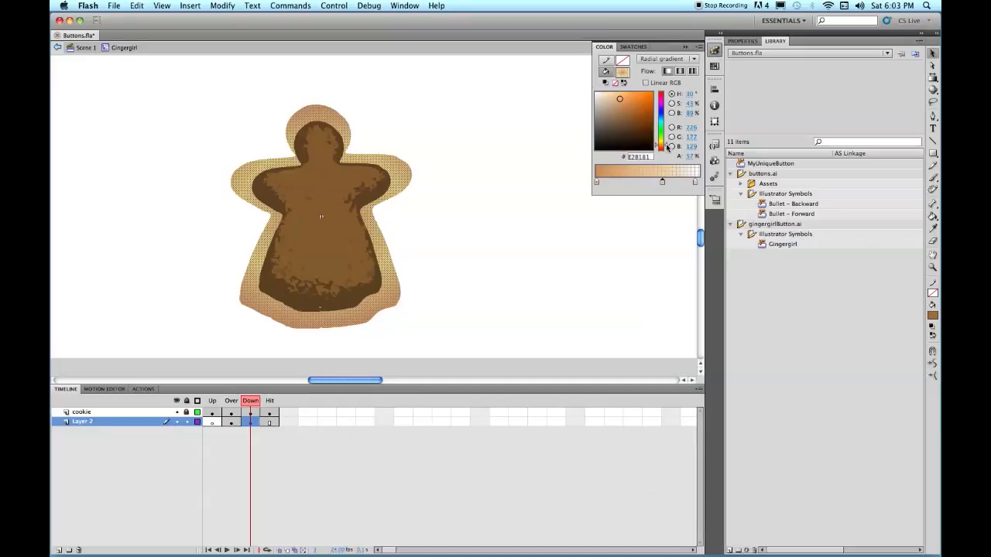
left_click(695, 182)
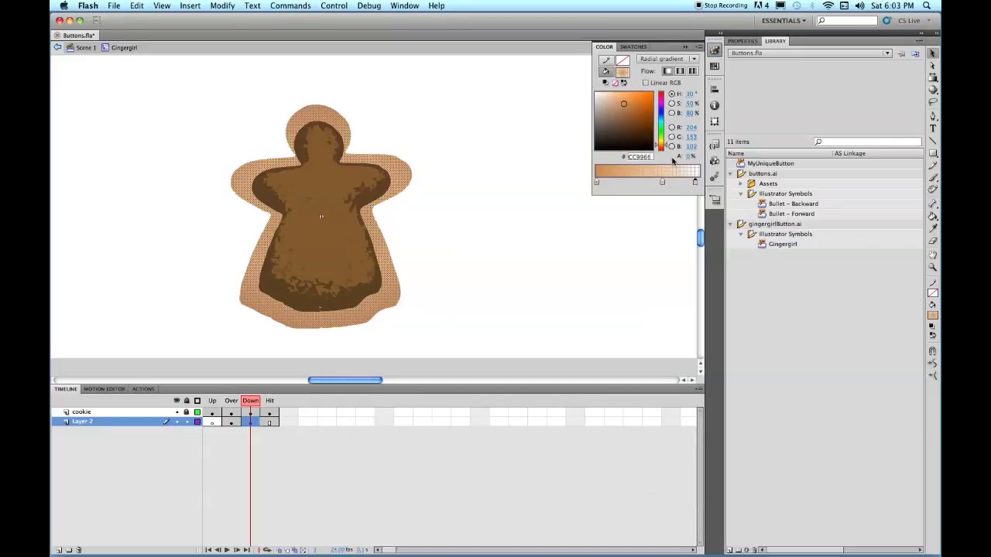
left_click_drag(667, 147, 665, 149)
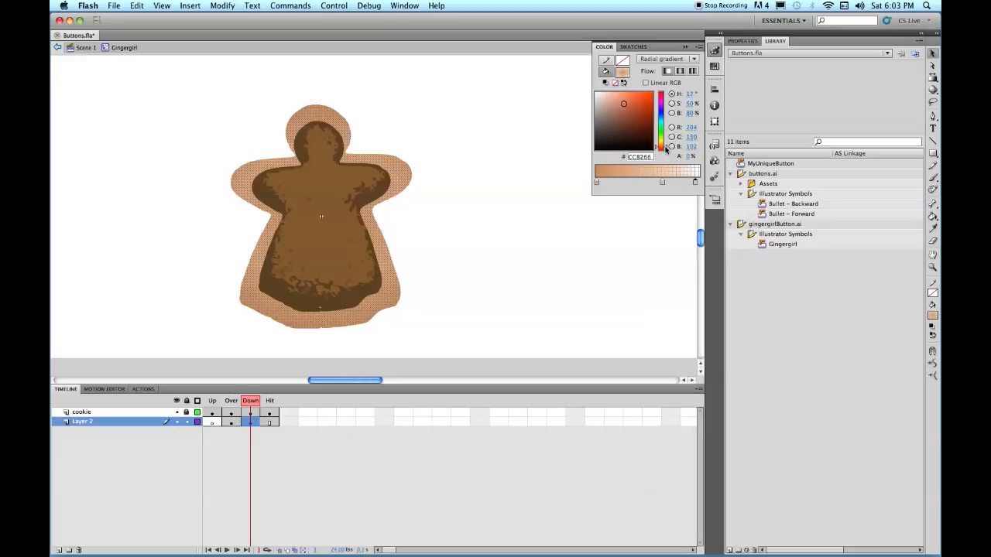
left_click_drag(666, 149, 662, 147)
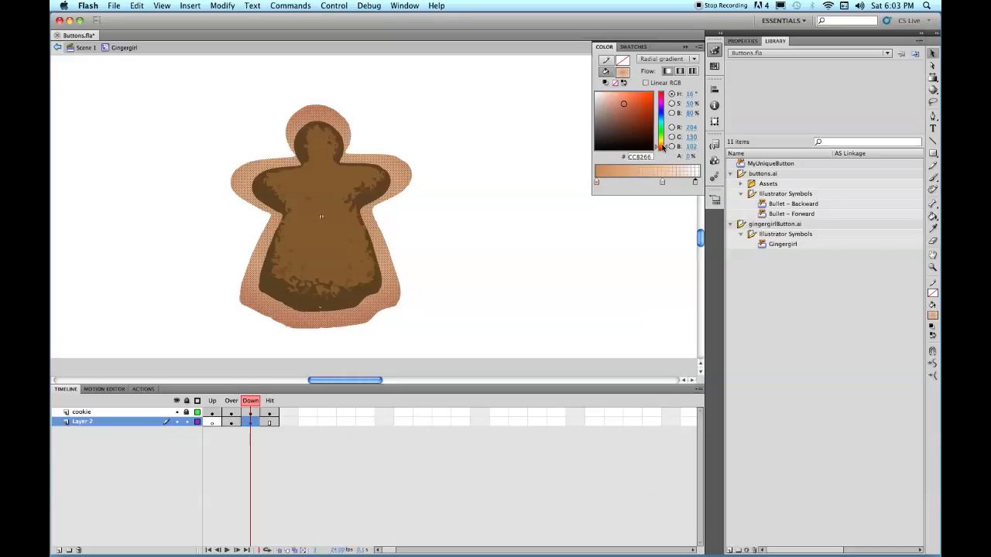
Lock Layer 2, unlock the cookie layer, and recolour its Down-frame inner body fill to dark brown #6B5331.
left_click(255, 414)
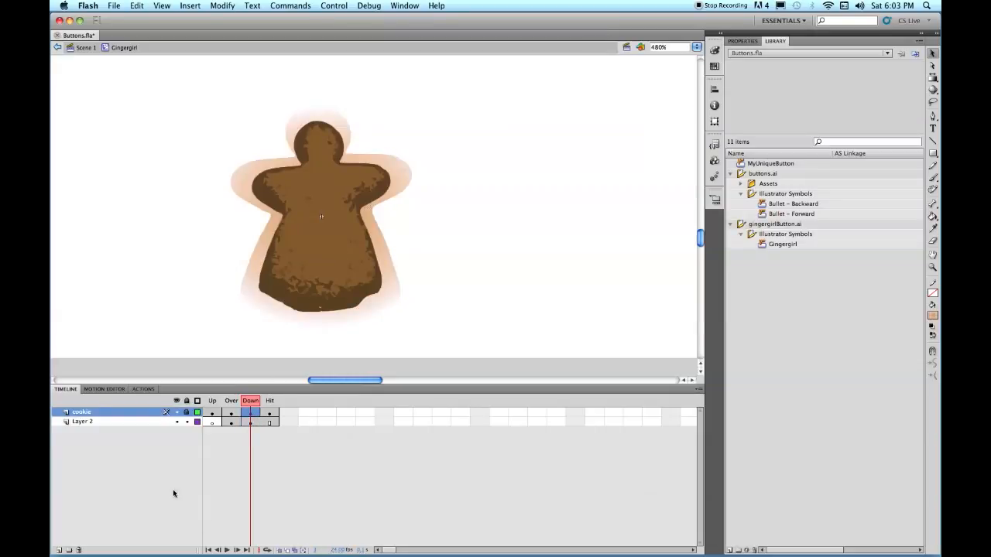
left_click(186, 421)
left_click(186, 411)
left_click(714, 51)
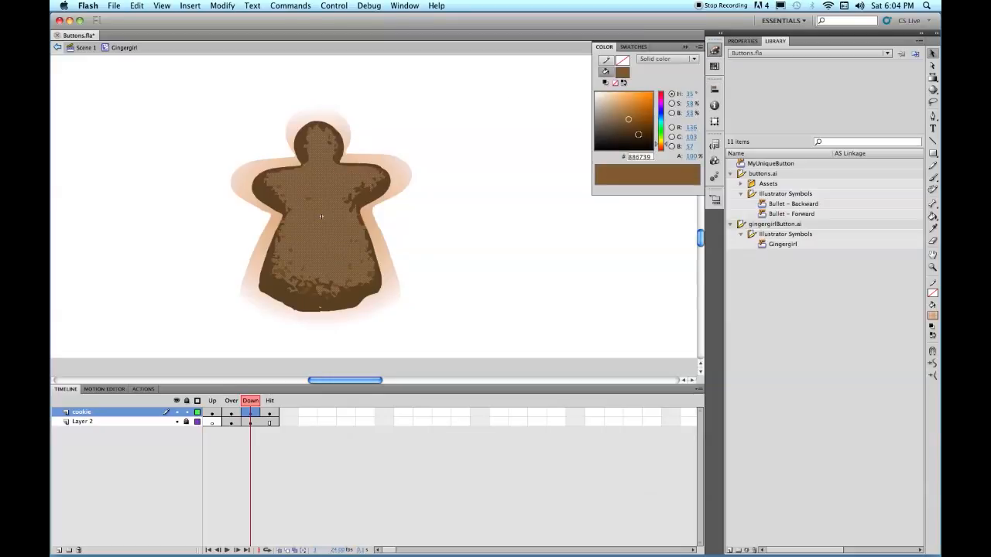
left_click(625, 127)
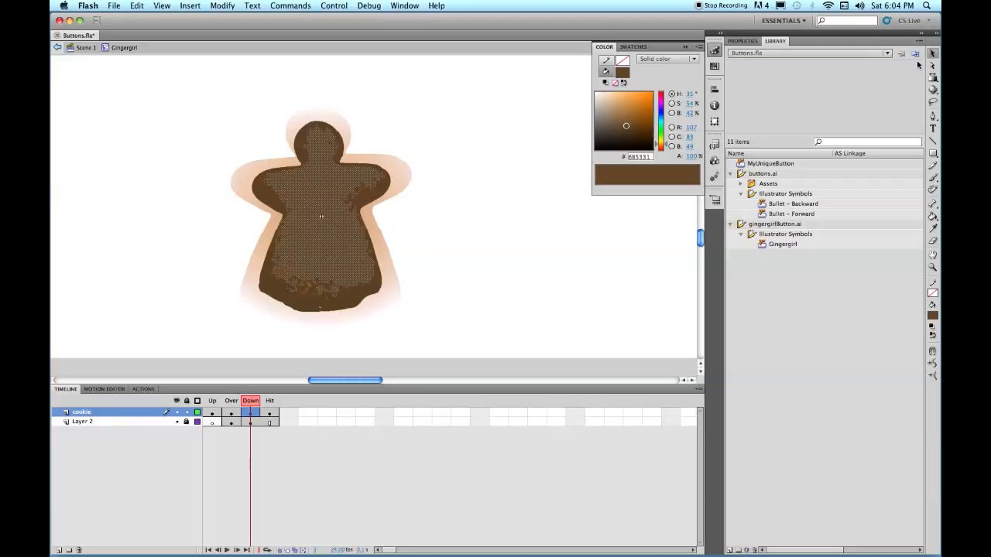
left_click(506, 114)
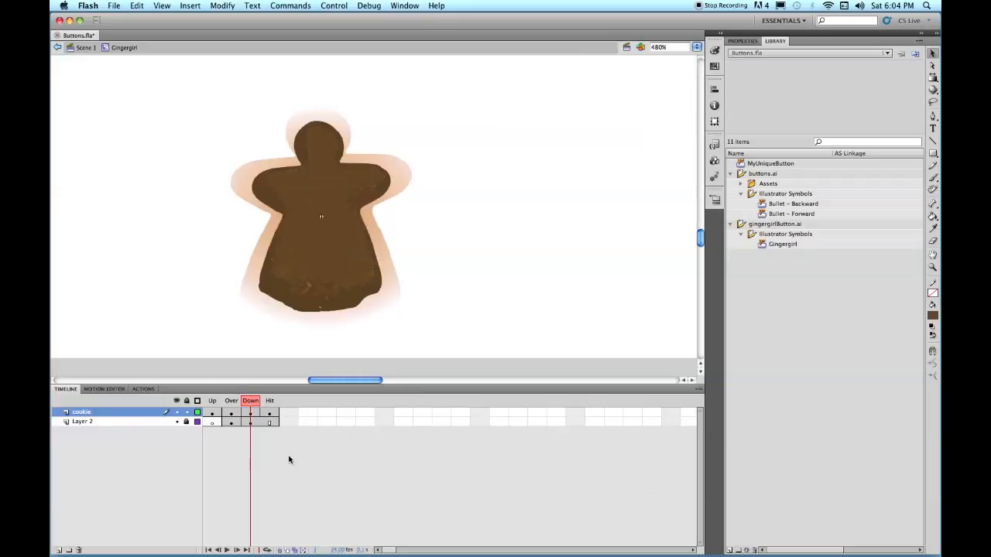
Scale the cookie layer's Down-frame artwork to 96% with width and height constrained.
mouse_move(250, 401)
left_mouse_down()
mouse_move(211, 401)
mouse_move(270, 401)
mouse_move(236, 403)
mouse_move(250, 404)
left_mouse_up()
left_click(250, 412)
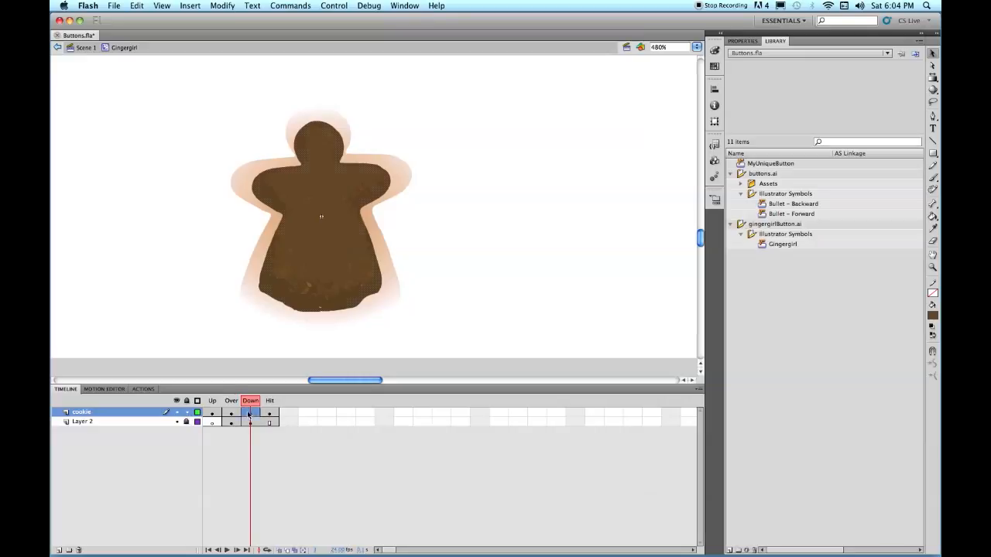
left_click(713, 92)
left_click(660, 86)
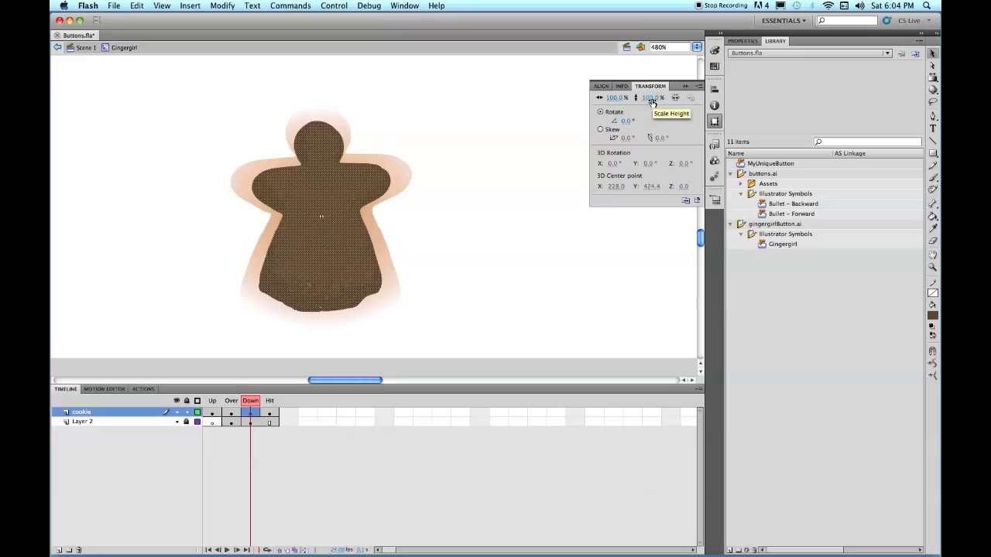
left_click(651, 98)
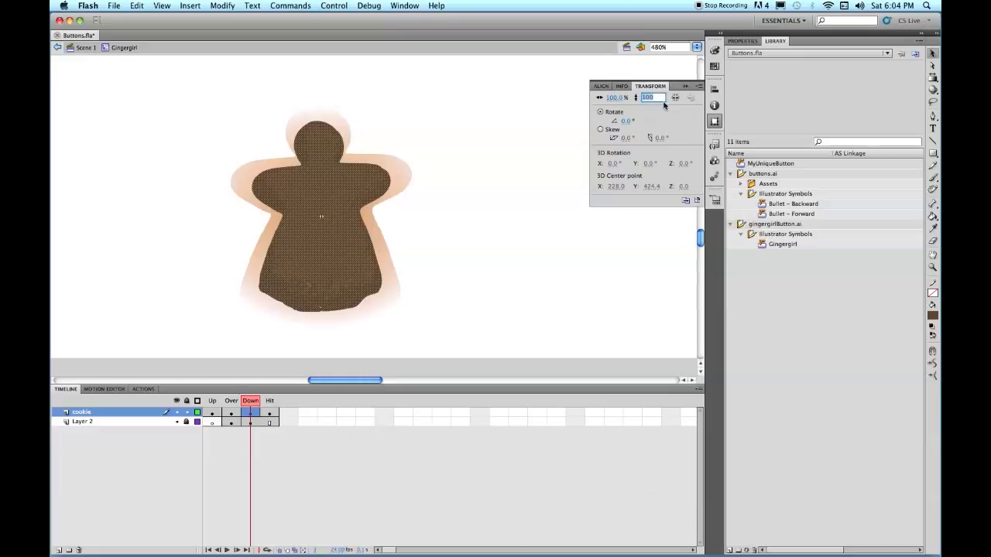
left_click(673, 100)
left_click(649, 99)
type("97")
key("Return")
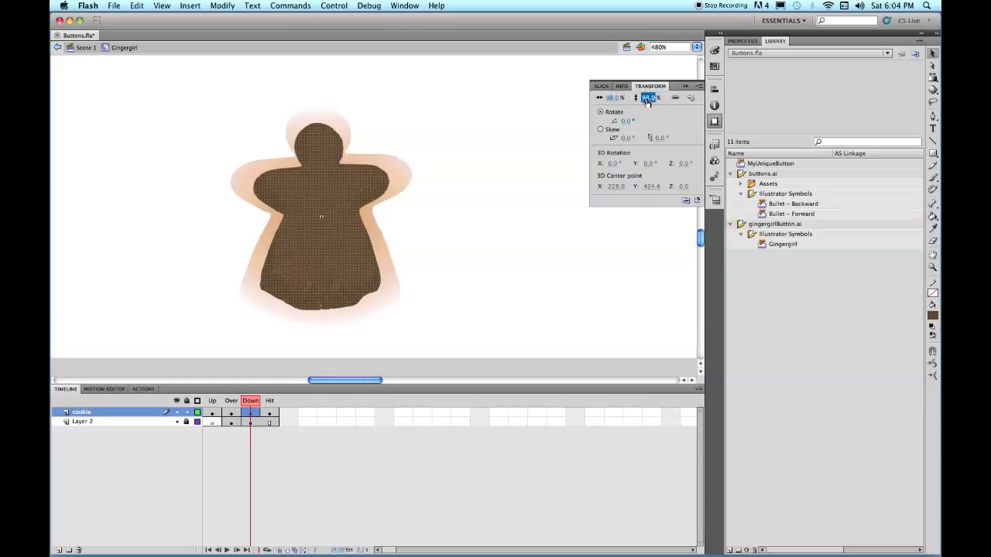
type("96")
key("Return")
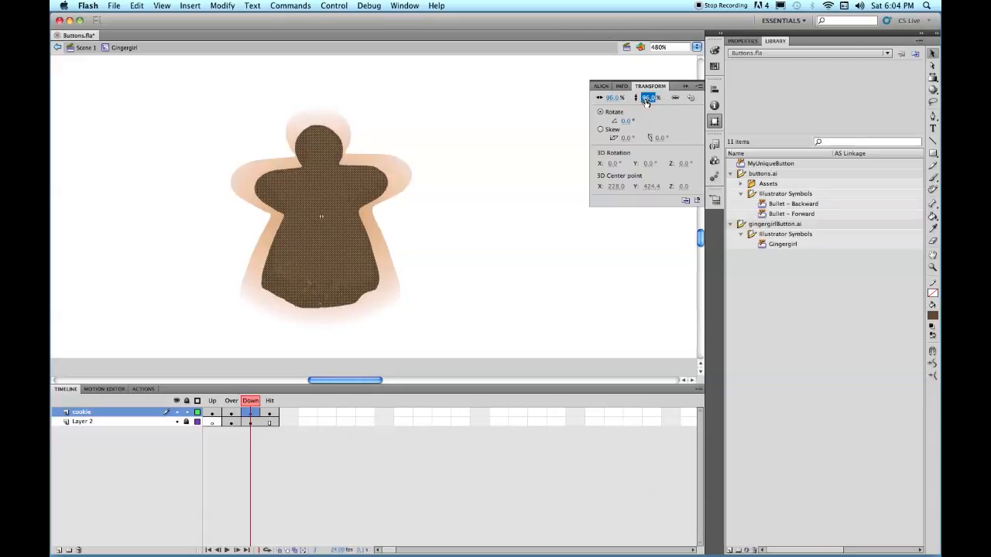
Scale the cookie layer's Over-frame artwork proportionally to 106%.
left_click(230, 416)
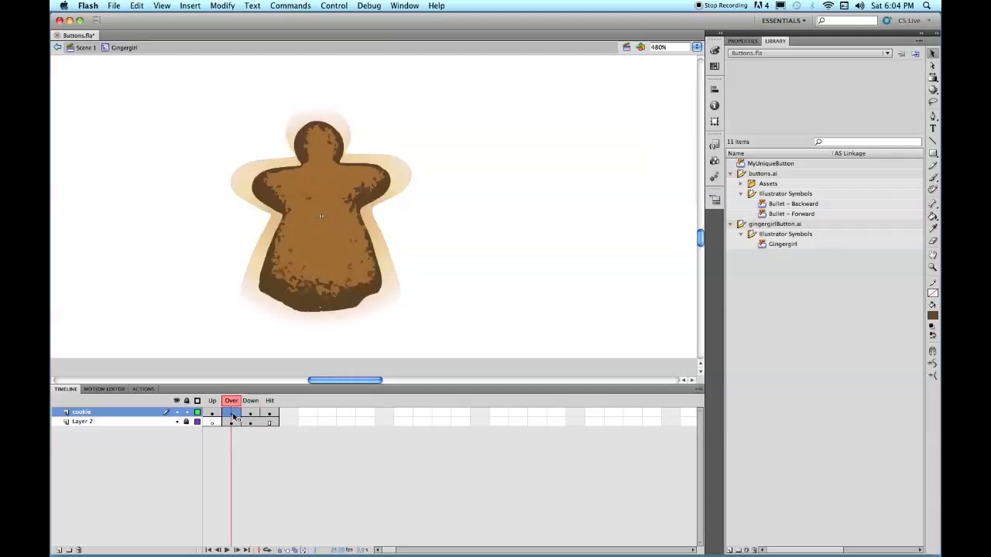
left_click(714, 89)
left_click(653, 87)
left_click(651, 98)
type("104")
key("Return")
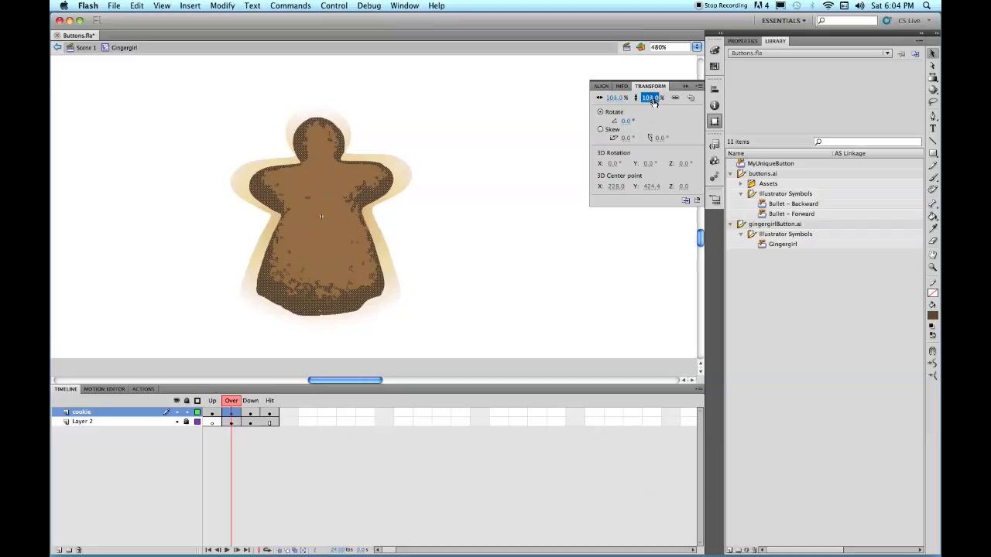
type("106")
key("Return")
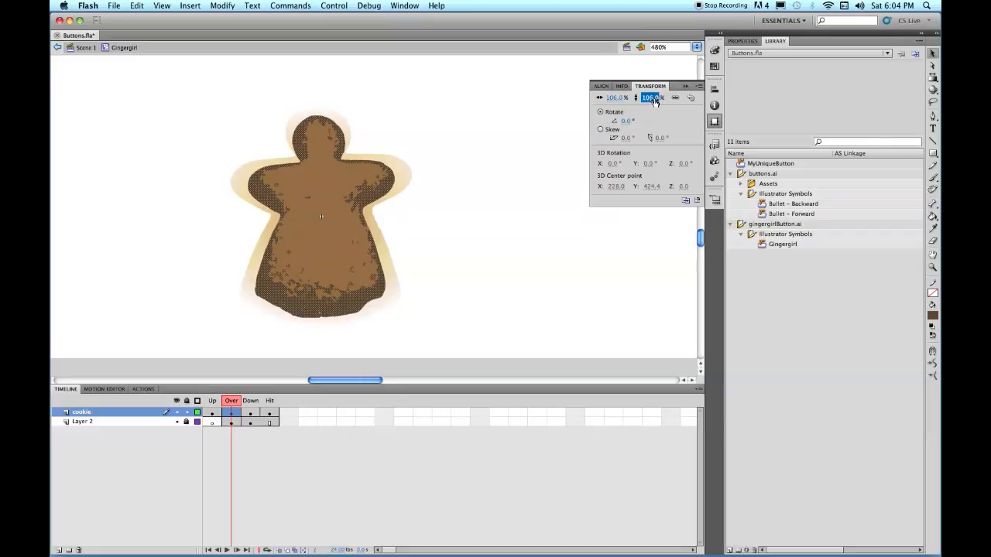
key("Up")
key("Down")
Scale the cookie layer's Hit-frame artwork proportionally to 128% to cover the glow area, and deselect it.
left_click(269, 417)
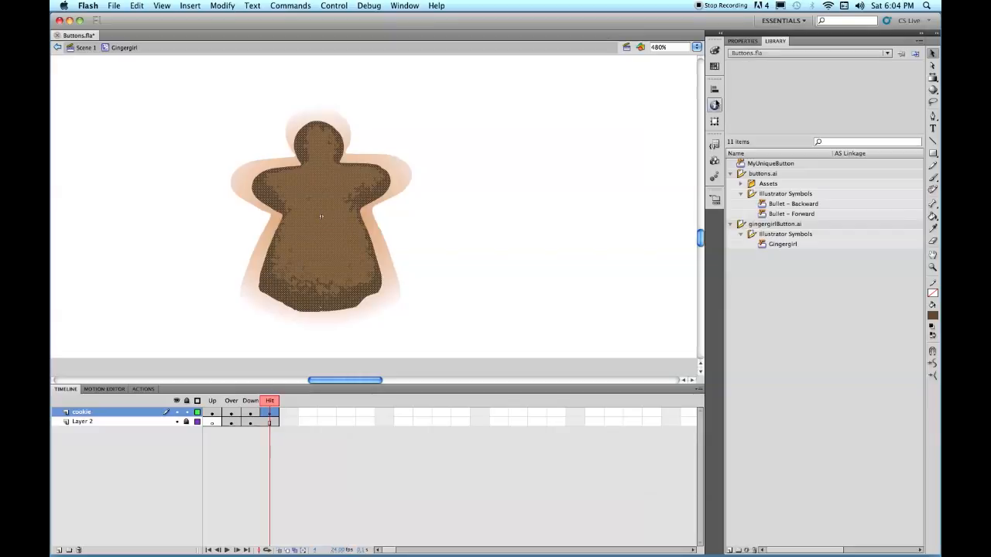
left_click(714, 89)
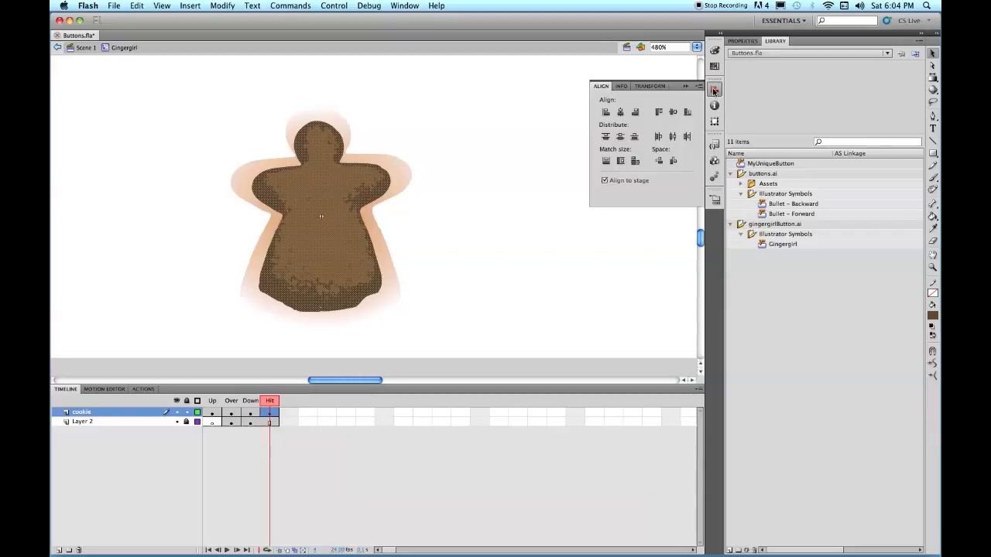
left_click(657, 88)
left_click_drag(647, 100, 662, 100)
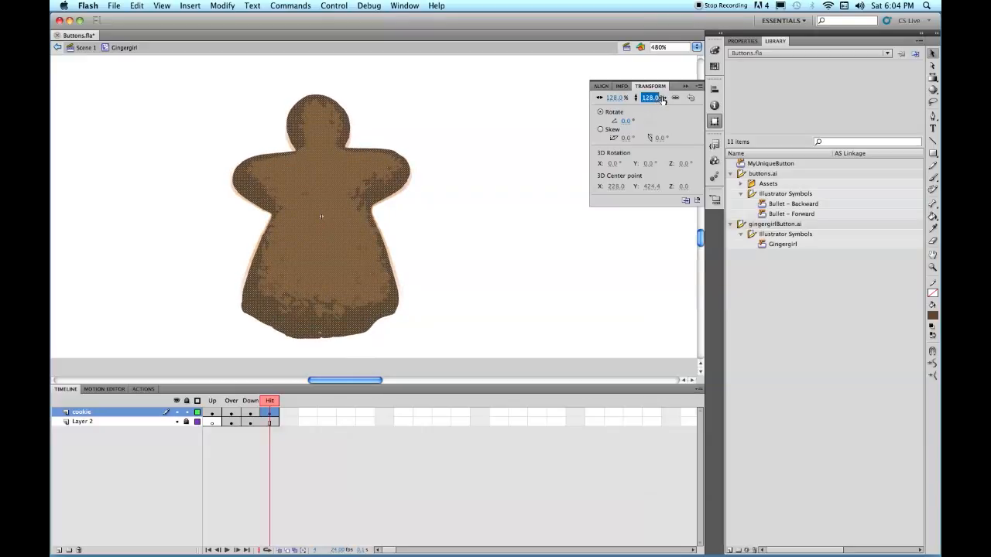
left_click(175, 449)
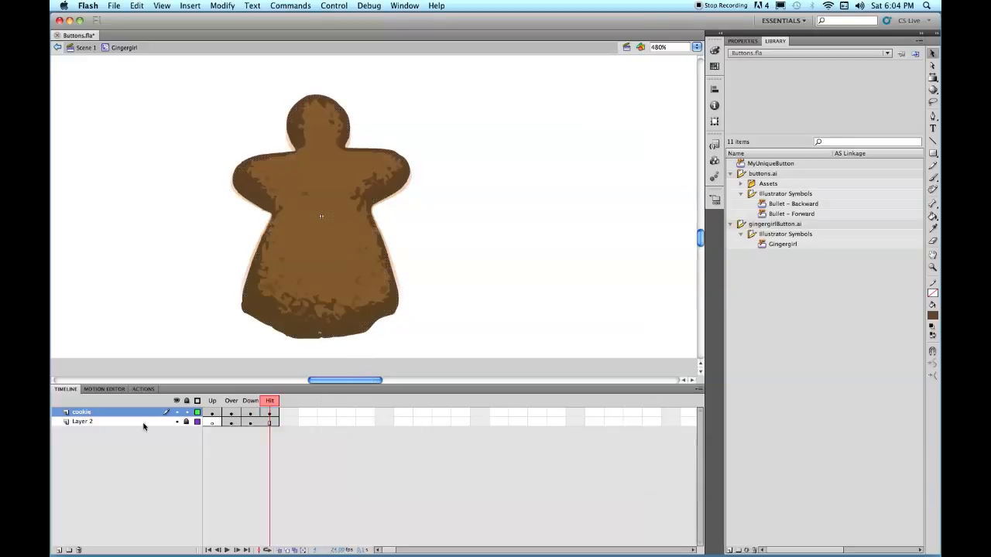
Return to Scene 1, save the document, and test the movie, closing the preview window when done.
left_click(84, 47)
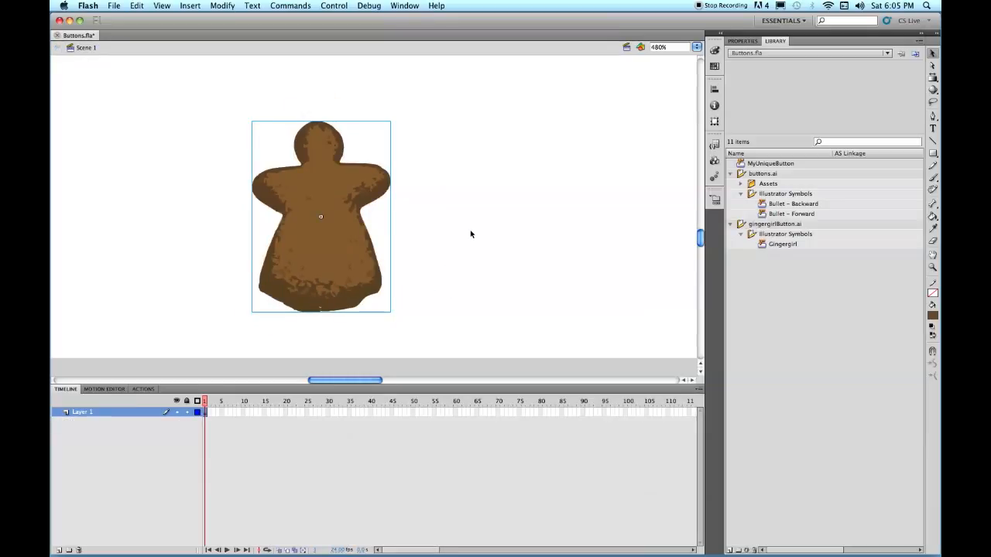
key("super+s")
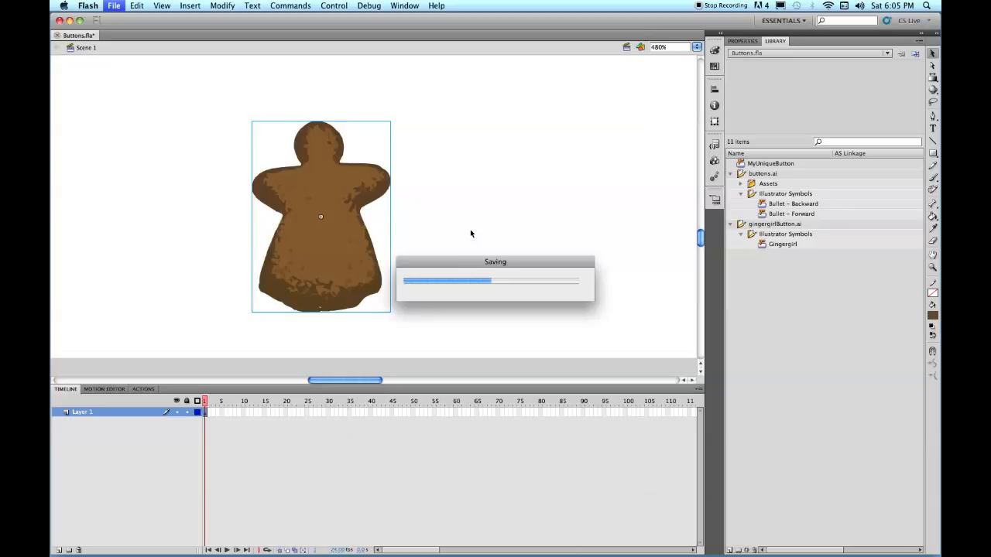
key("super+Return")
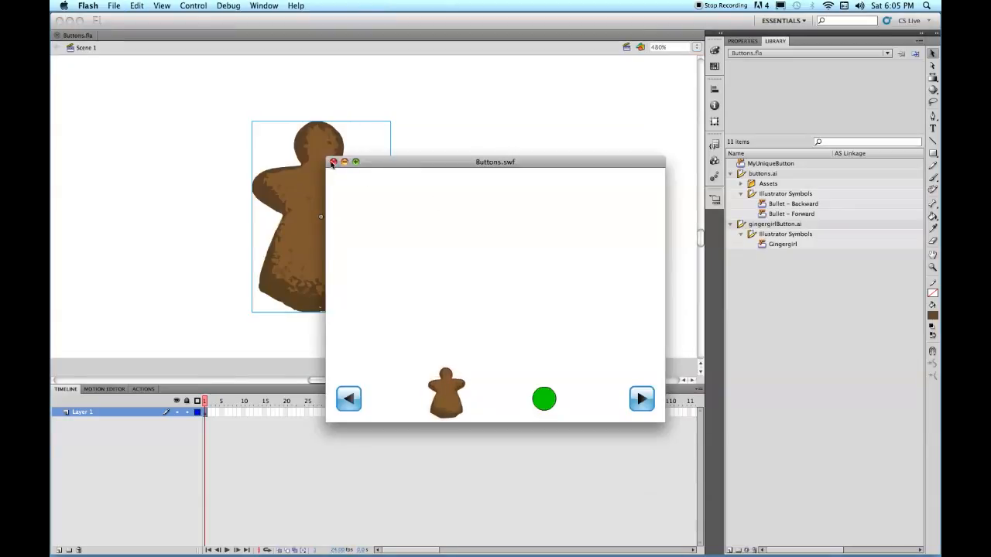
left_click(332, 161)
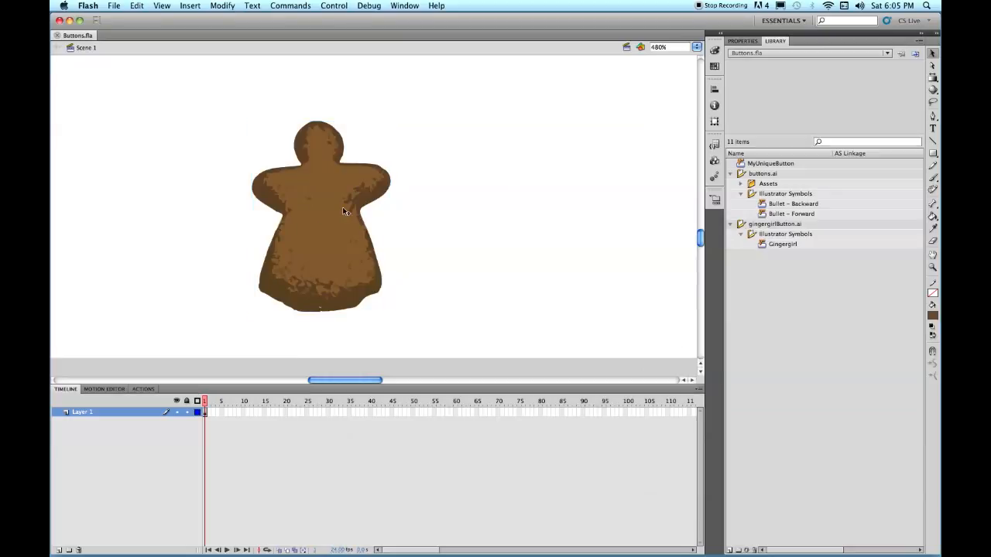
Change the Gingergirl instance's type to Button, deselect it, and test the movie again, closing the preview window when done.
left_click(743, 40)
left_click(791, 71)
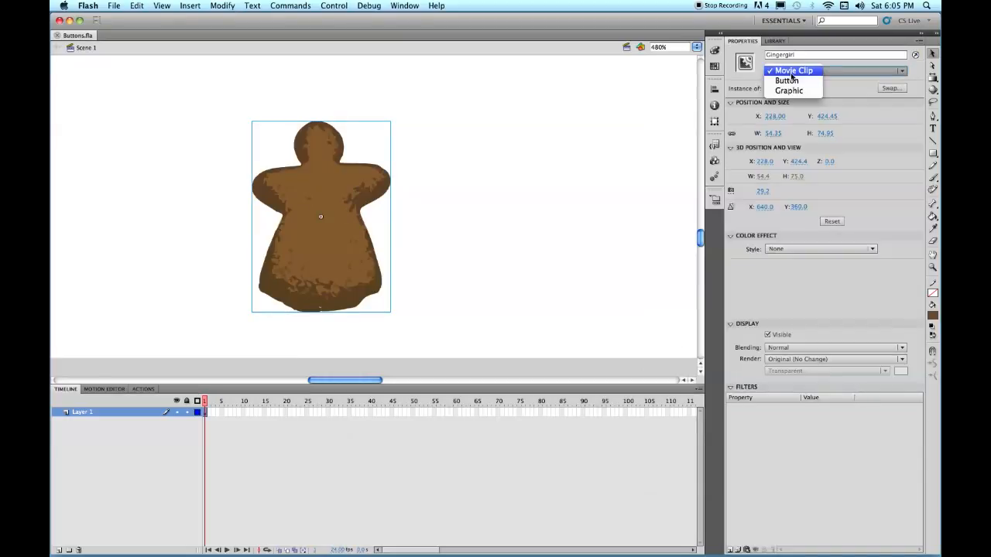
left_click(787, 81)
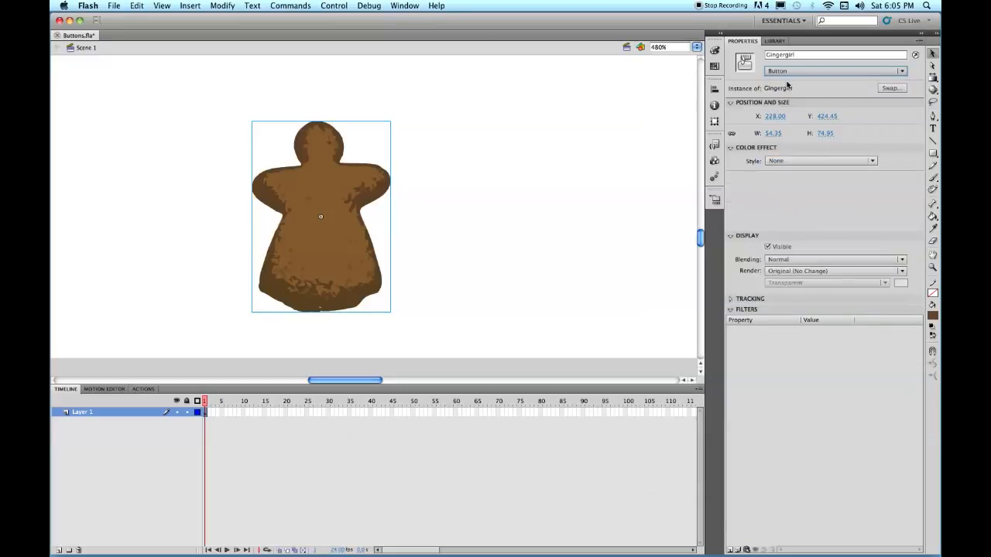
left_click(527, 136)
key("super+Return")
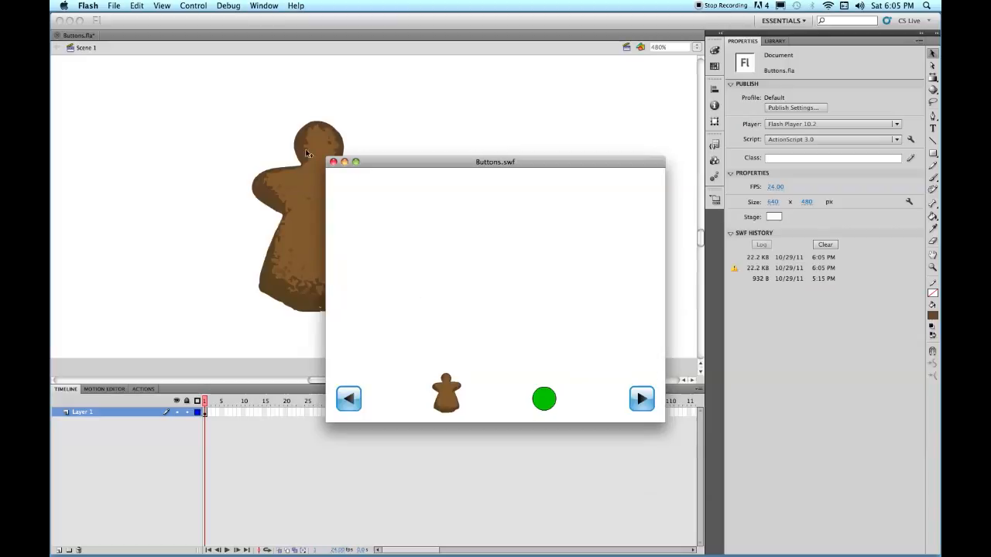
left_click(333, 162)
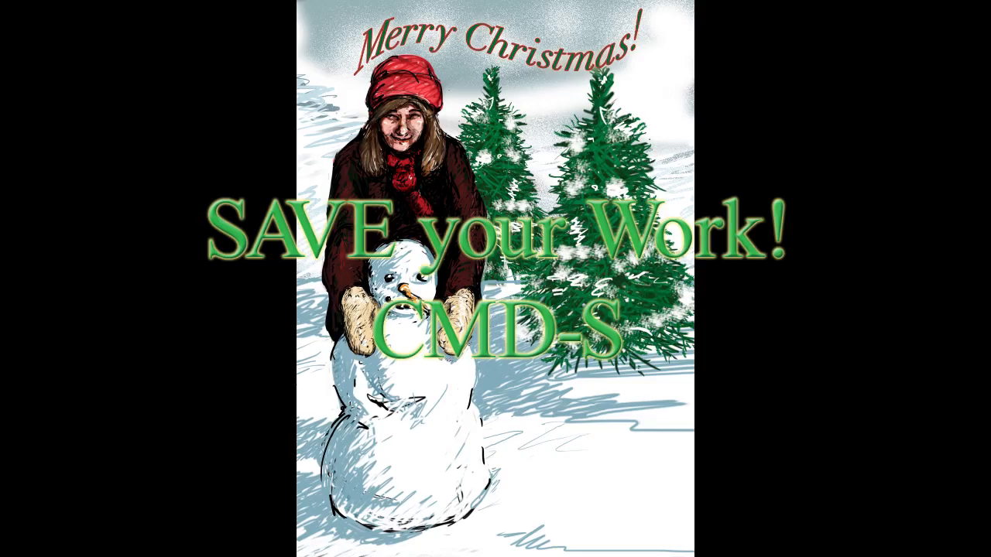